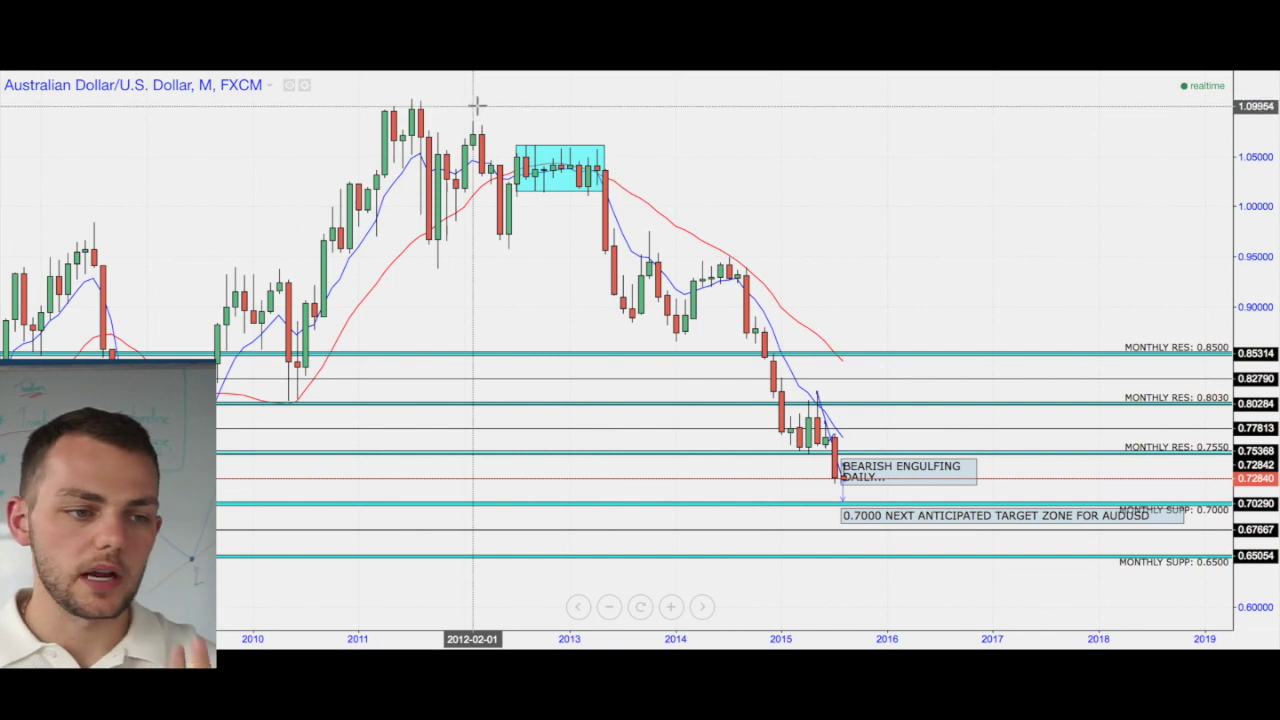
Step: Step the AUD/USD chart down from monthly to the weekly and daily timeframes, bringing the latest daily candles into view
{"action": "left_click", "coordinate": [392, 62]}
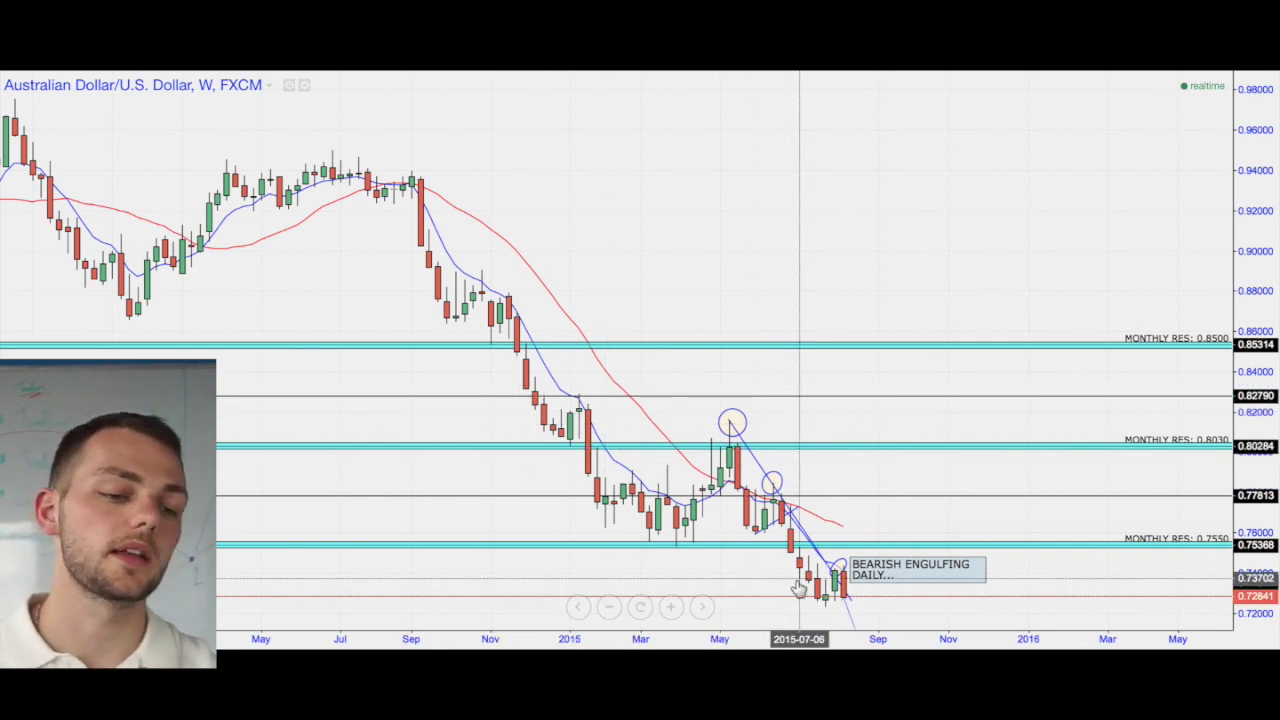
{"action": "left_click", "coordinate": [341, 60]}
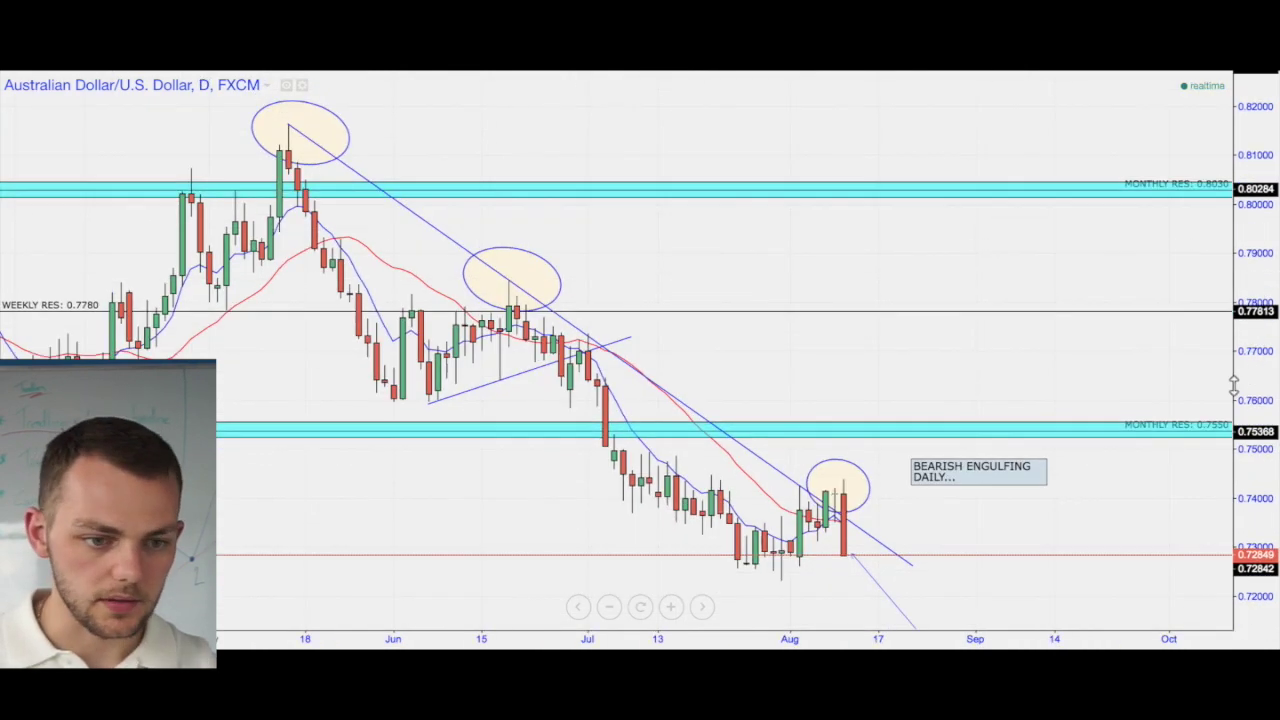
{"action": "left_click_drag", "start_coordinate": [929, 357], "coordinate": [1080, 300]}
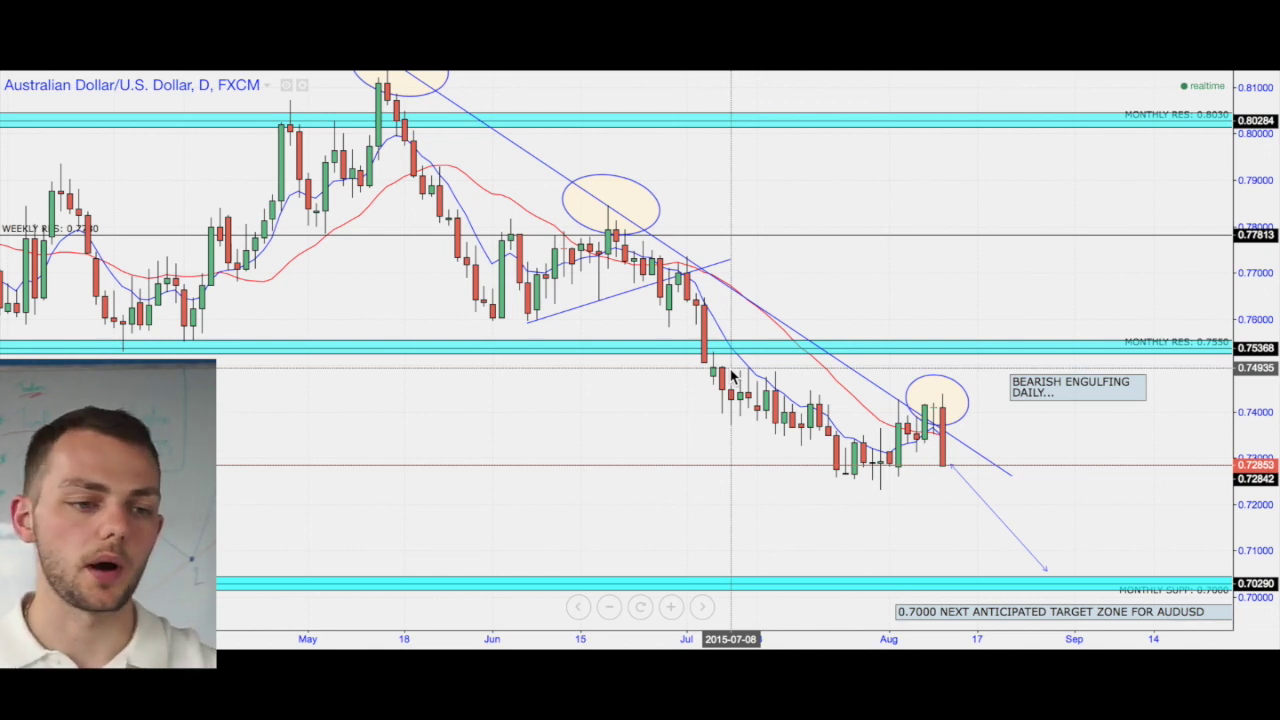
Step: Examine the daily AUD/USD downtrend along the descending trendline, from its circled highs to the 0.7000 target zone
{"action": "left_click_drag", "start_coordinate": [828, 268], "coordinate": [860, 283]}
{"action": "left_click_drag", "start_coordinate": [649, 387], "coordinate": [584, 346]}
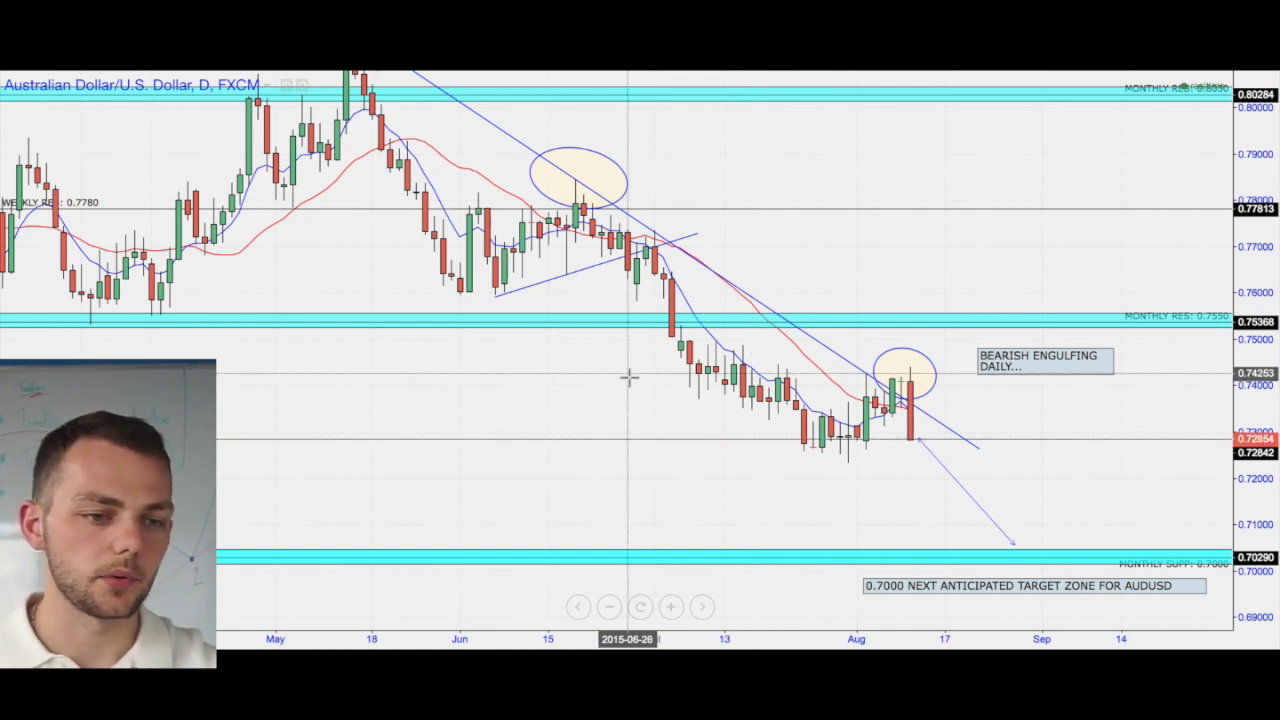
{"action": "left_click_drag", "start_coordinate": [629, 374], "coordinate": [634, 391]}
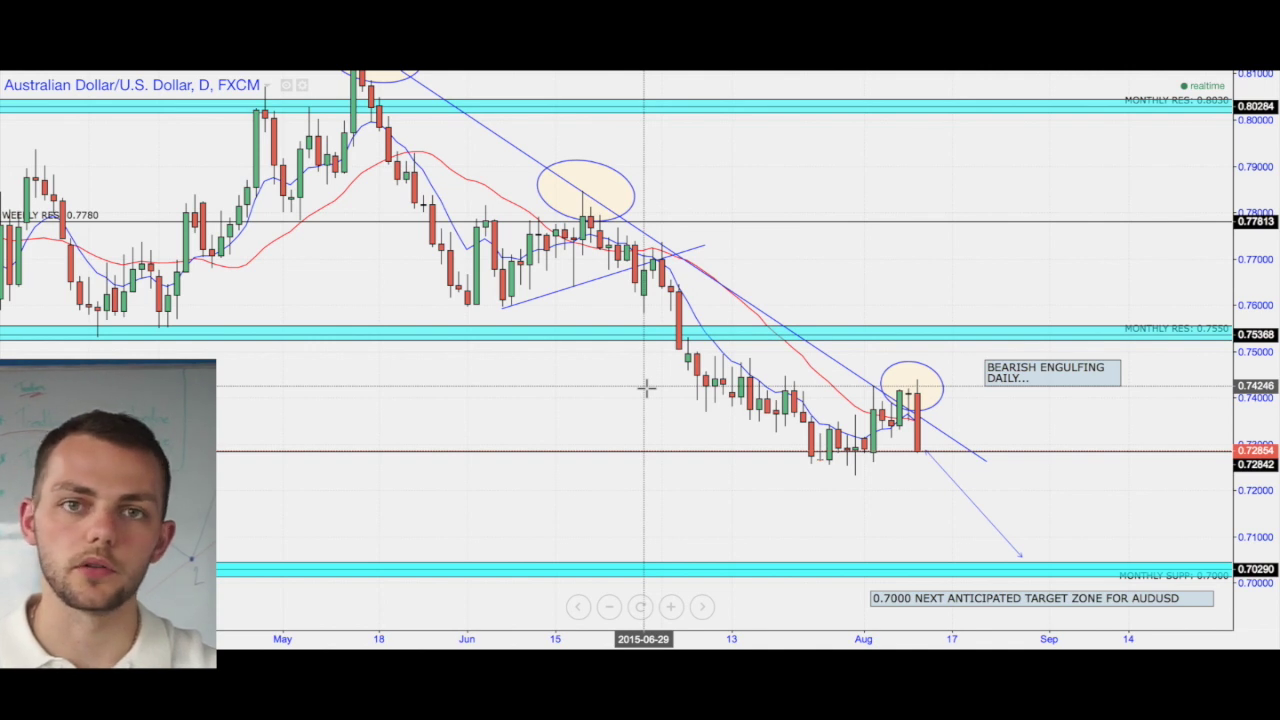
{"action": "left_click_drag", "start_coordinate": [620, 380], "coordinate": [629, 289]}
{"action": "left_click", "coordinate": [680, 266]}
{"action": "left_click", "coordinate": [797, 350]}
{"action": "left_click_drag", "start_coordinate": [790, 403], "coordinate": [786, 435]}
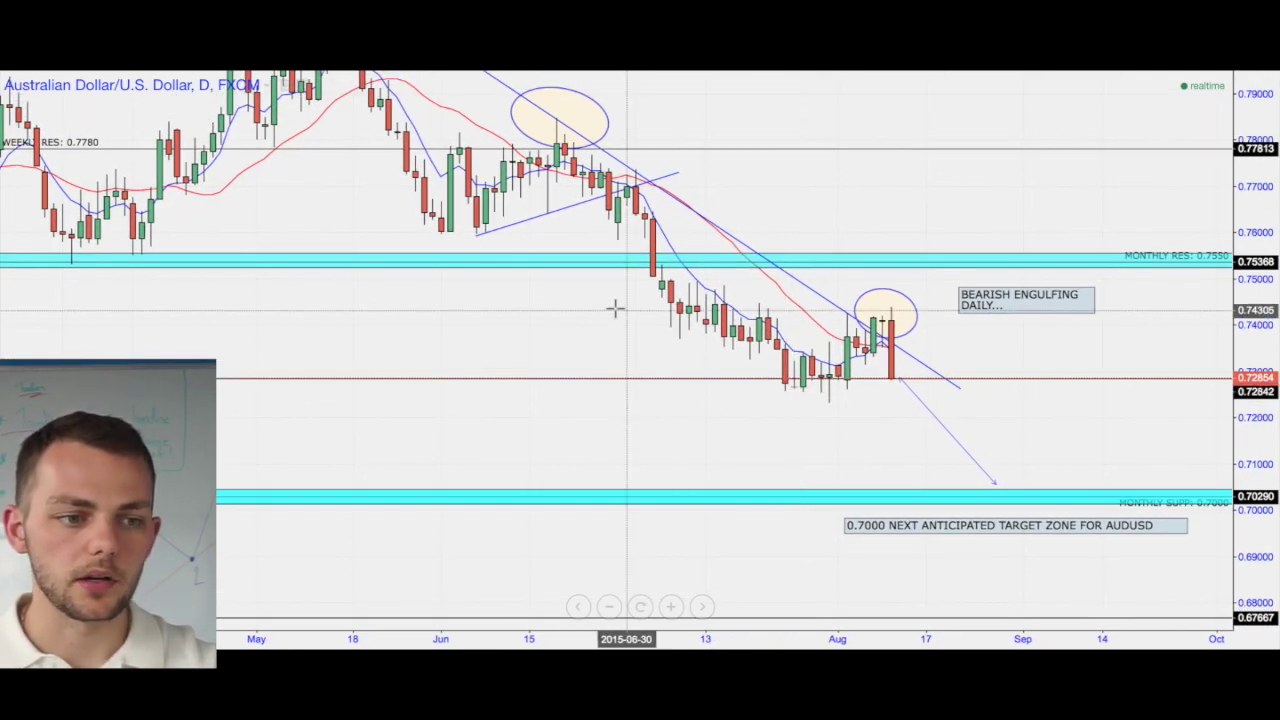
{"action": "left_click_drag", "start_coordinate": [608, 317], "coordinate": [641, 391]}
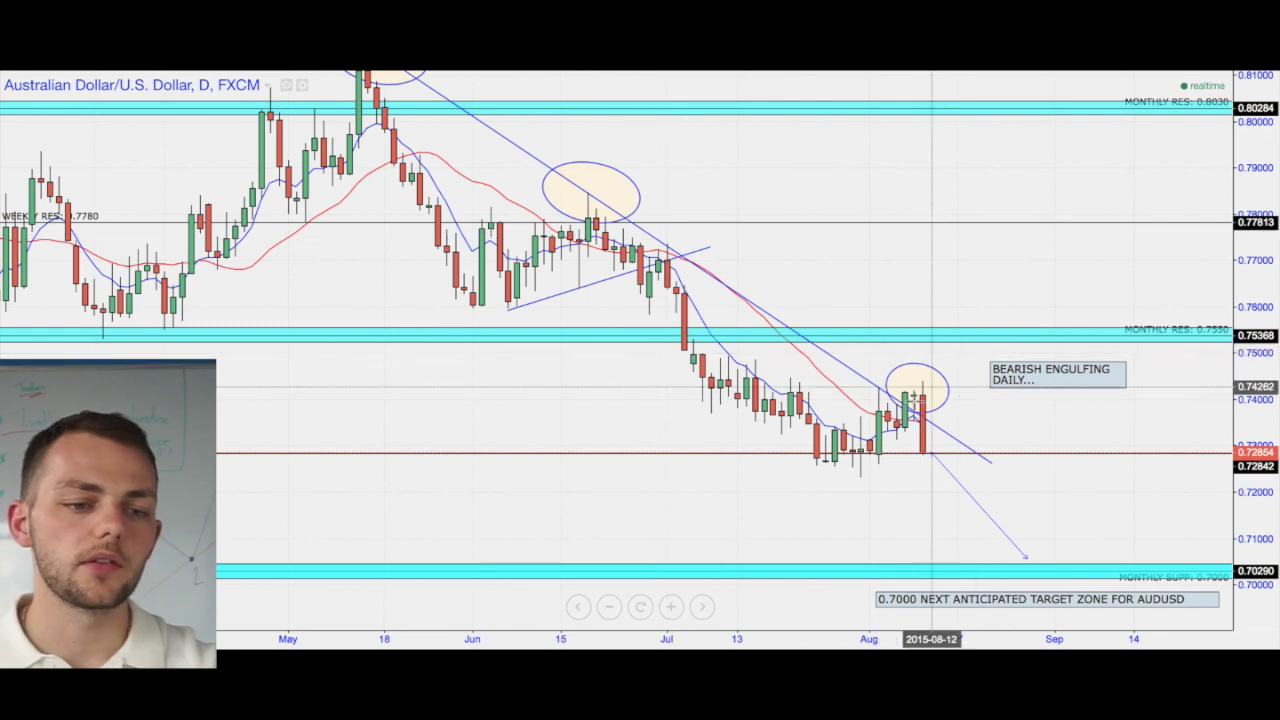
{"action": "left_click_drag", "start_coordinate": [1024, 430], "coordinate": [987, 387]}
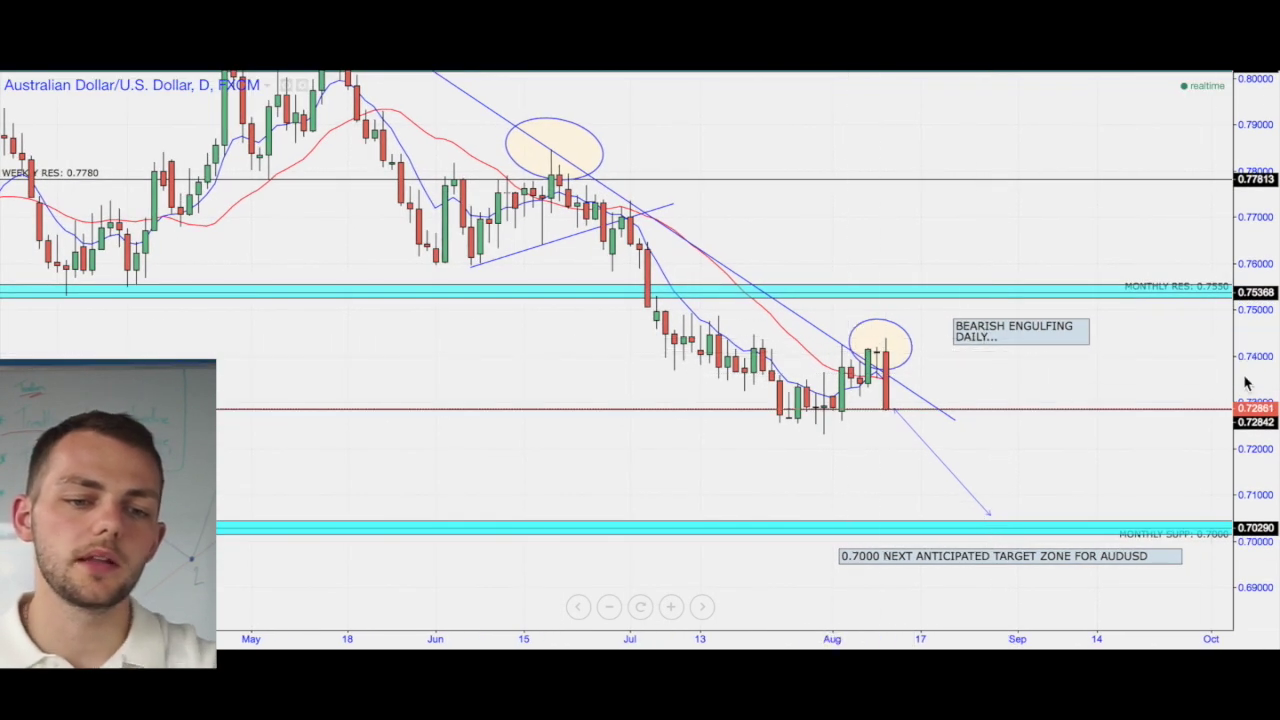
{"action": "left_click_drag", "start_coordinate": [1237, 361], "coordinate": [1230, 347]}
{"action": "left_click_drag", "start_coordinate": [1140, 351], "coordinate": [1150, 312]}
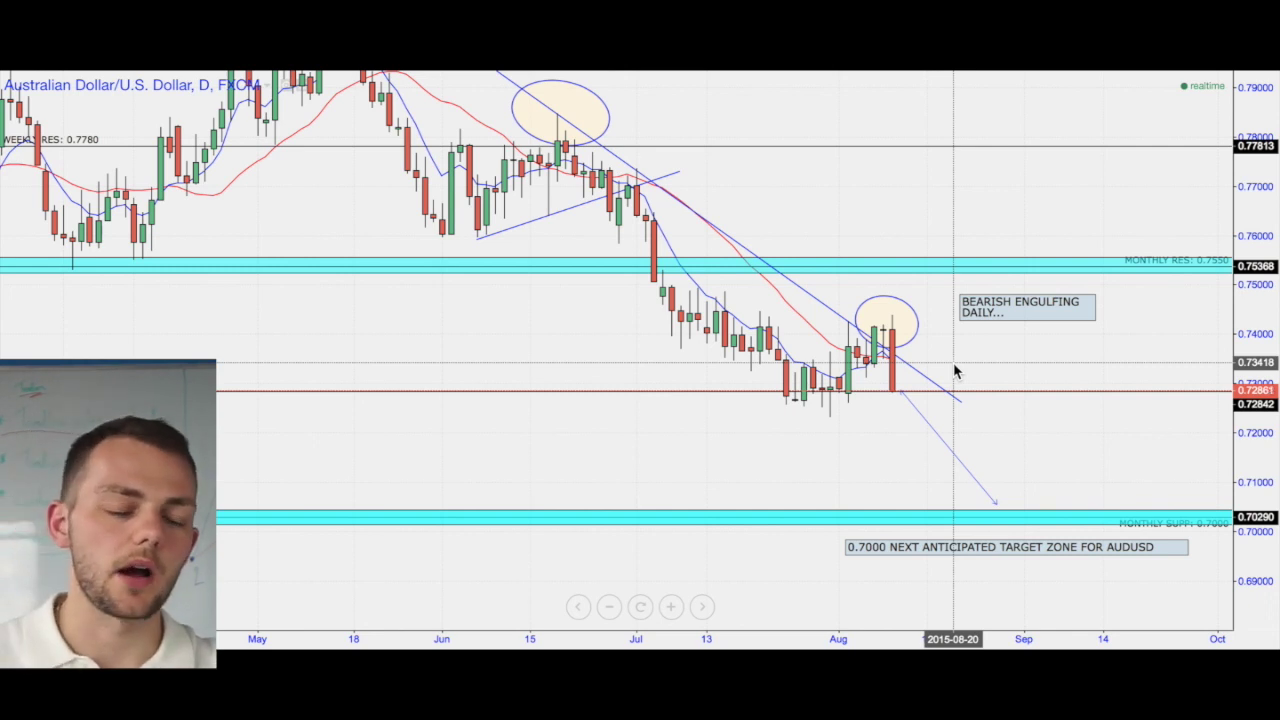
Step: Check the daily AUD/USD closes as an enlarged line chart around the bearish engulfing zone, and return to candlesticks
{"action": "left_click", "coordinate": [560, 58]}
{"action": "scroll", "coordinate": [843, 437], "scroll_direction": "down", "scroll_amount": 3}
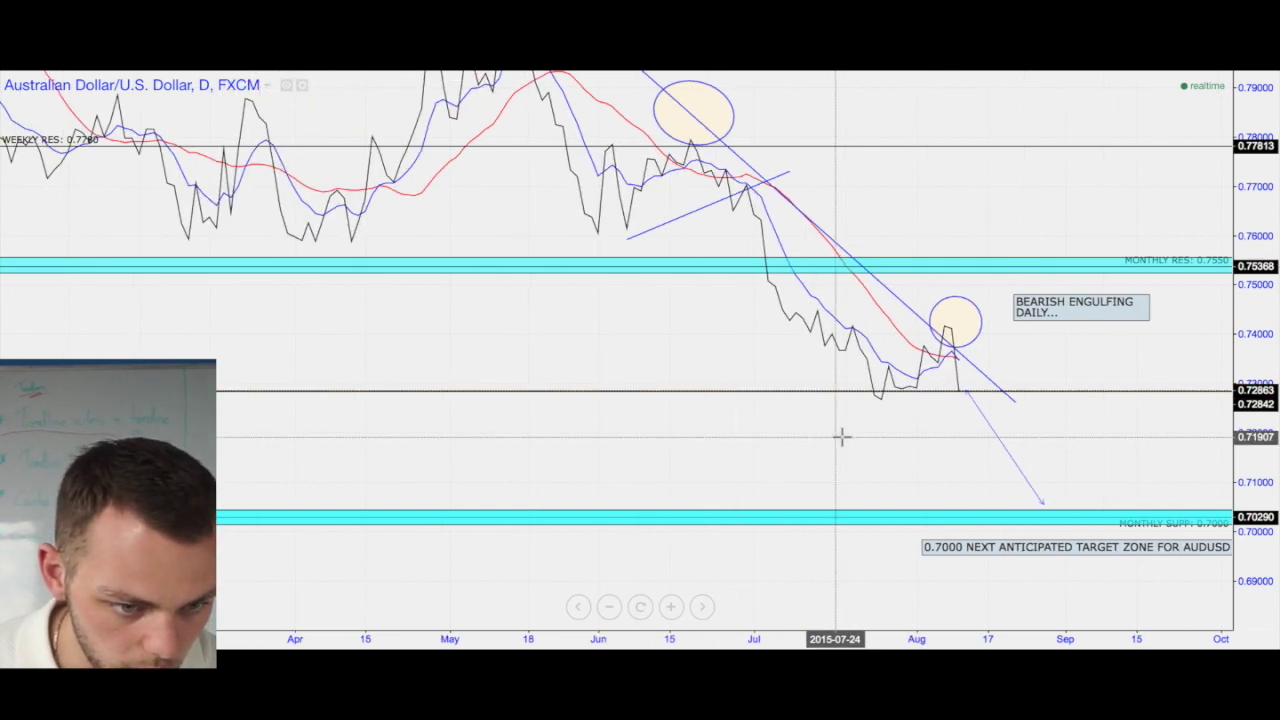
{"action": "scroll", "coordinate": [846, 431], "scroll_direction": "up", "scroll_amount": 6}
{"action": "left_click_drag", "start_coordinate": [1246, 455], "coordinate": [1244, 325]}
{"action": "left_click_drag", "start_coordinate": [1014, 293], "coordinate": [1117, 255]}
{"action": "left_click_drag", "start_coordinate": [1263, 291], "coordinate": [1262, 200]}
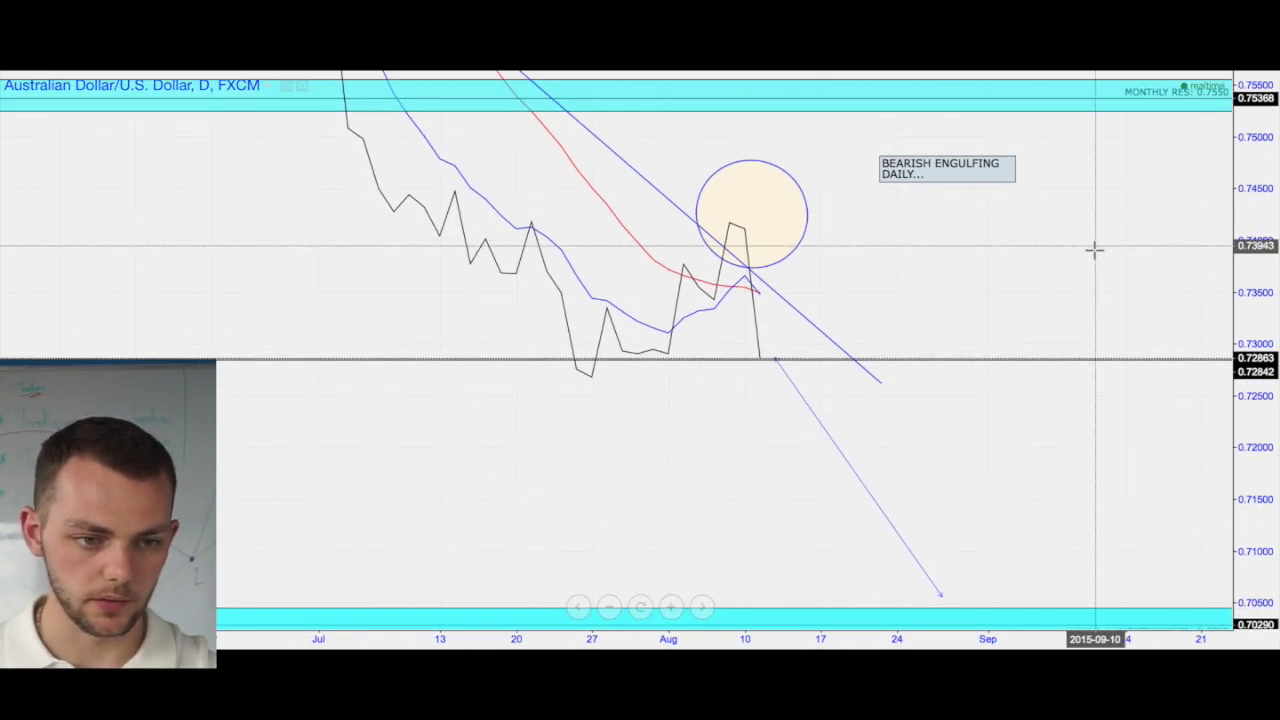
{"action": "scroll", "coordinate": [1070, 268], "scroll_direction": "up", "scroll_amount": 1}
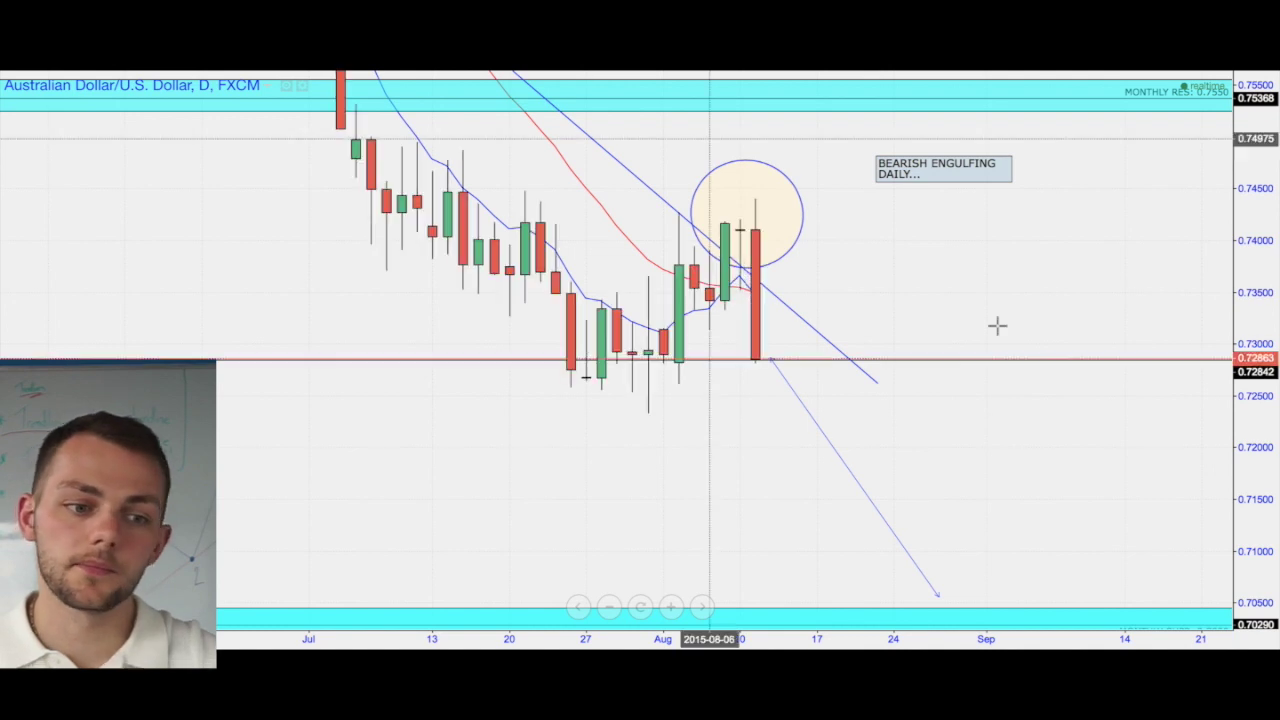
Step: Examine the daily bearish engulfing candle in context, between the 0.7550 monthly resistance and the 0.7000 monthly support
{"action": "left_click_drag", "start_coordinate": [1080, 283], "coordinate": [1155, 278]}
{"action": "left_click_drag", "start_coordinate": [1247, 215], "coordinate": [1246, 363]}
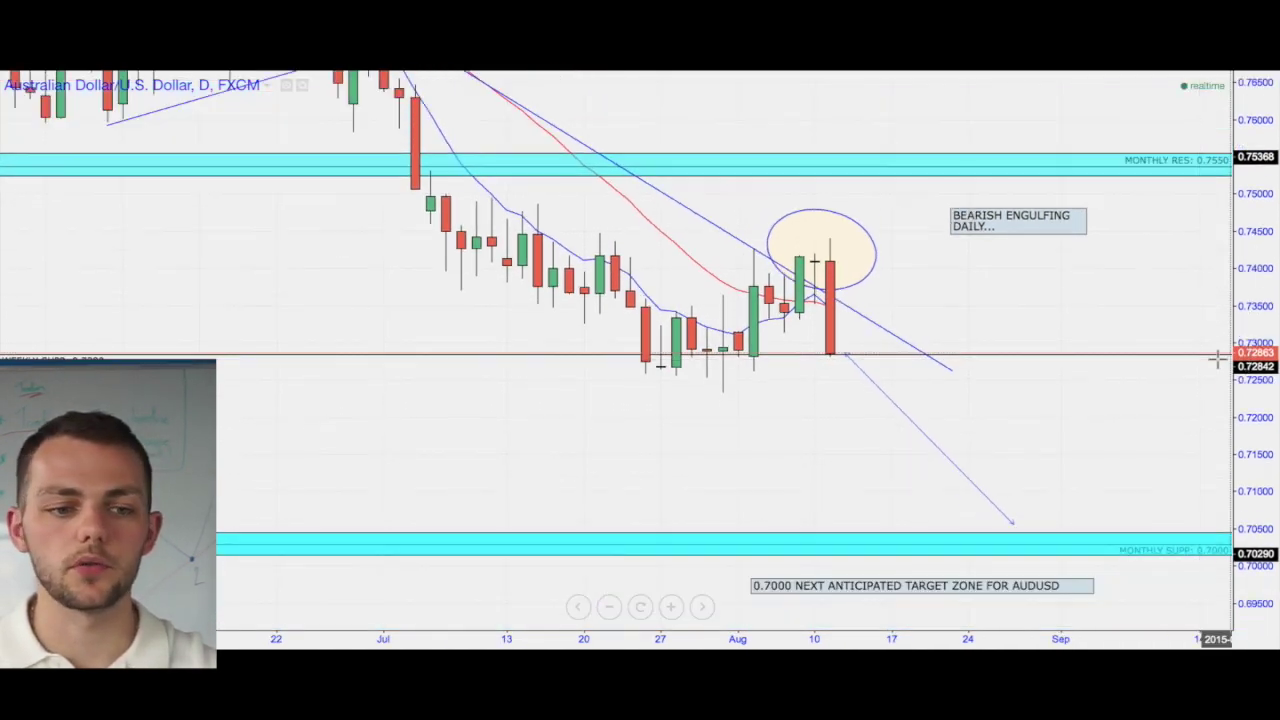
{"action": "scroll", "coordinate": [1043, 368], "scroll_direction": "down", "scroll_amount": 2}
{"action": "scroll", "coordinate": [1114, 320], "scroll_direction": "down", "scroll_amount": 1}
{"action": "left_click_drag", "start_coordinate": [1112, 303], "coordinate": [1008, 318]}
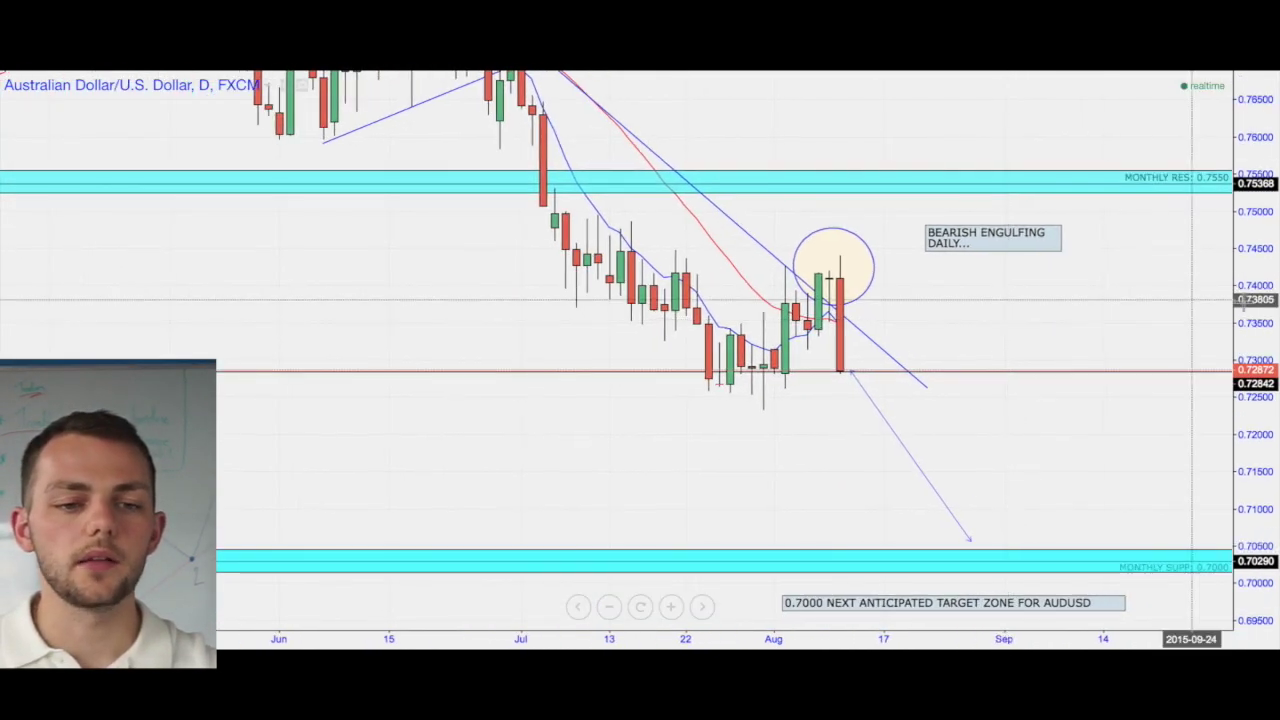
{"action": "left_click_drag", "start_coordinate": [1264, 273], "coordinate": [1164, 380]}
{"action": "scroll", "coordinate": [1160, 375], "scroll_direction": "down", "scroll_amount": 4}
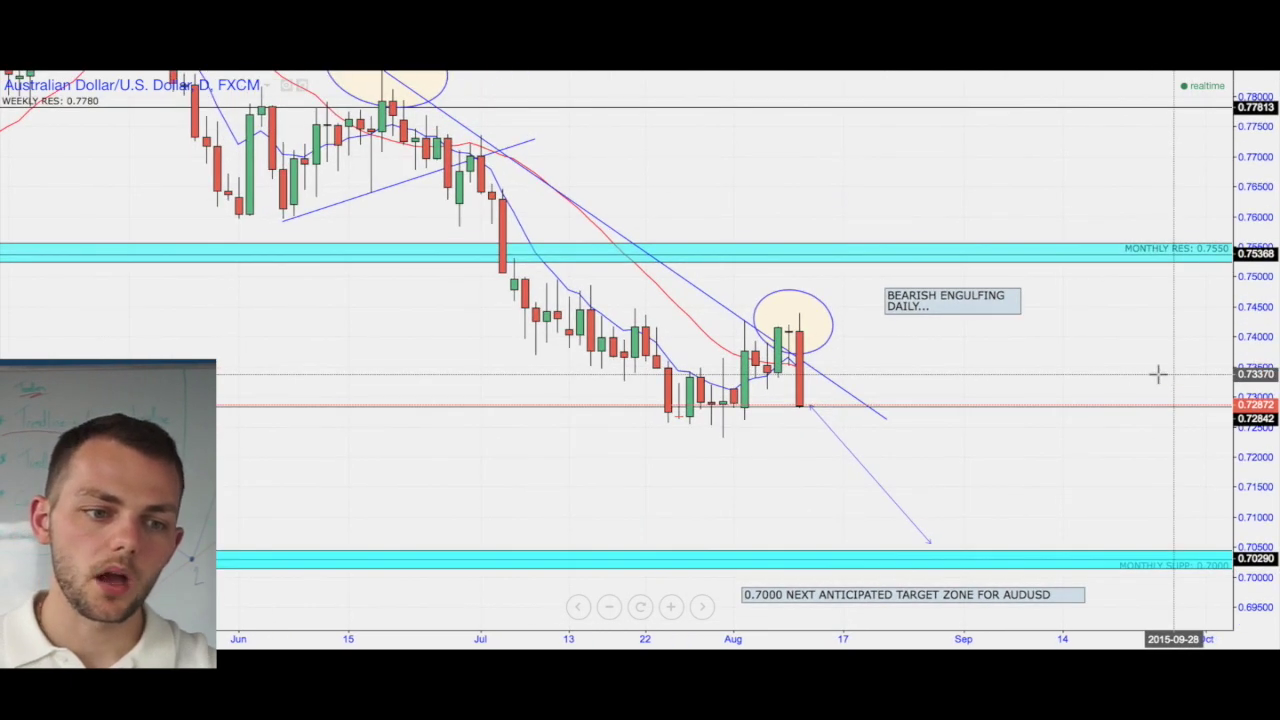
{"action": "left_click_drag", "start_coordinate": [1259, 325], "coordinate": [1149, 327]}
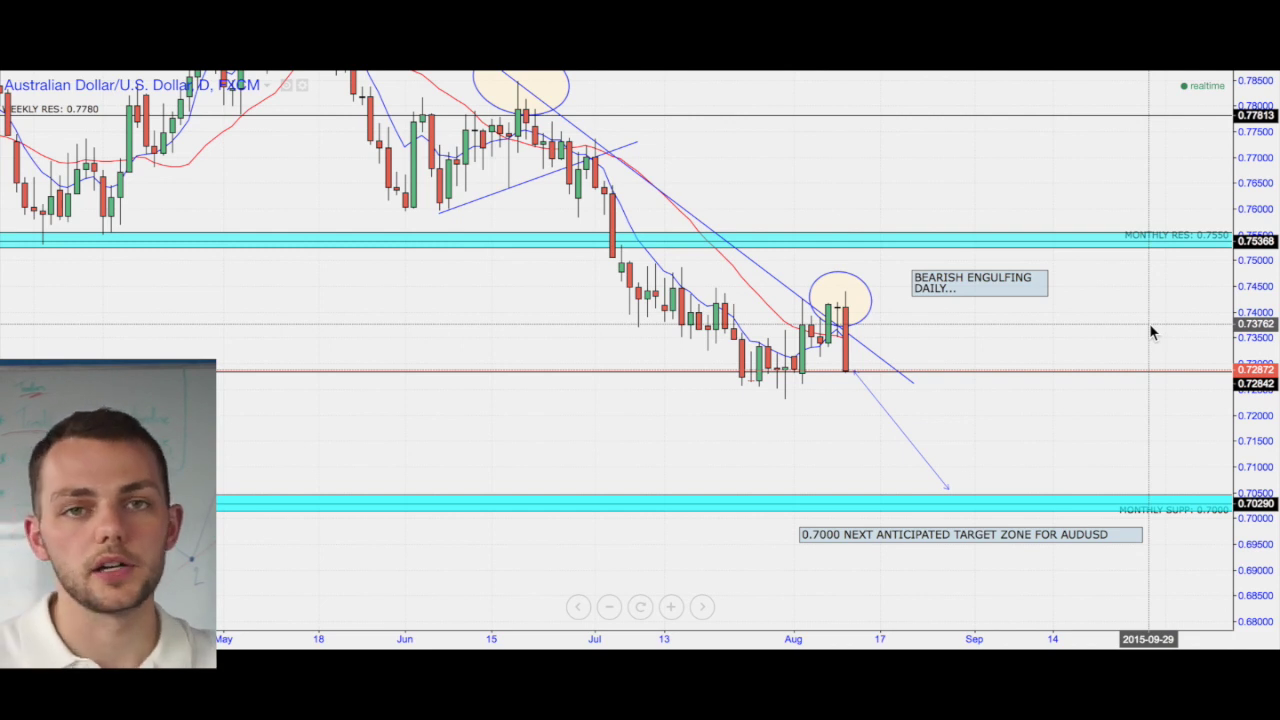
Step: Inspect the 0.7280 weekly support and the projected drop from it towards the 0.7000 monthly support
{"action": "left_click_drag", "start_coordinate": [1151, 340], "coordinate": [1146, 270]}
{"action": "left_click_drag", "start_coordinate": [1257, 390], "coordinate": [1103, 371]}
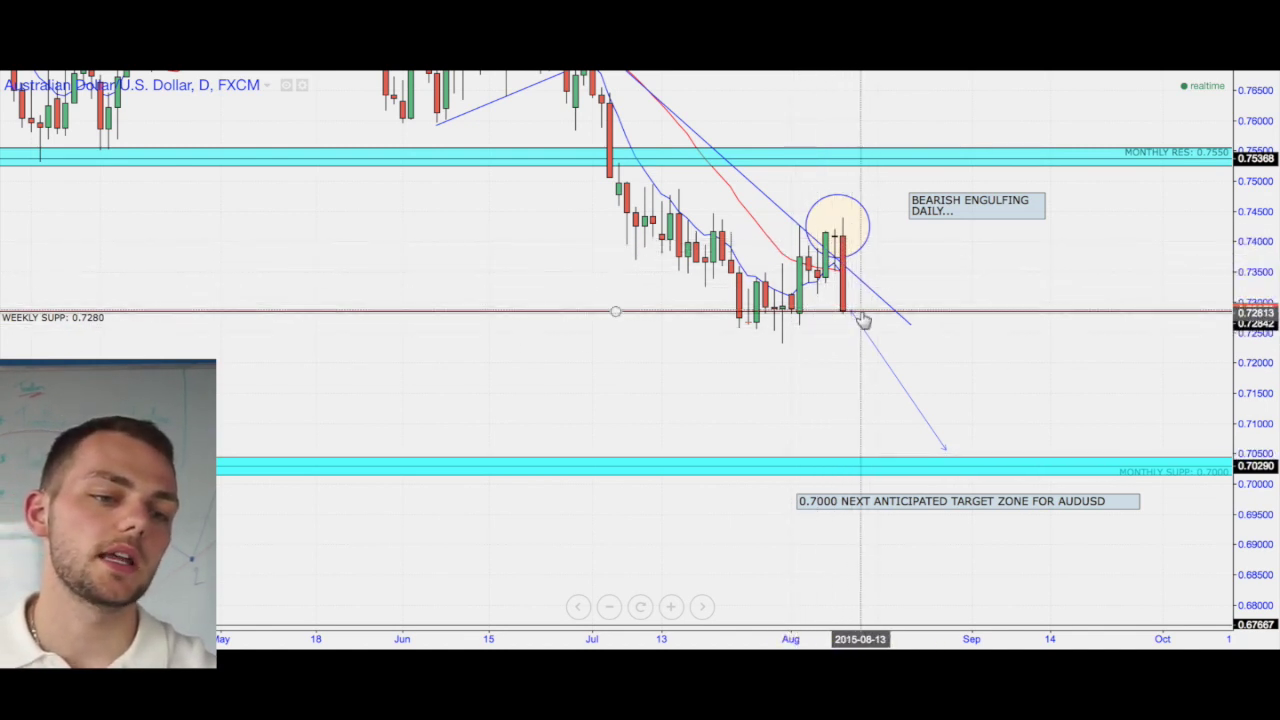
{"action": "left_click_drag", "start_coordinate": [1260, 368], "coordinate": [1254, 391]}
{"action": "left_click_drag", "start_coordinate": [1163, 385], "coordinate": [1160, 397]}
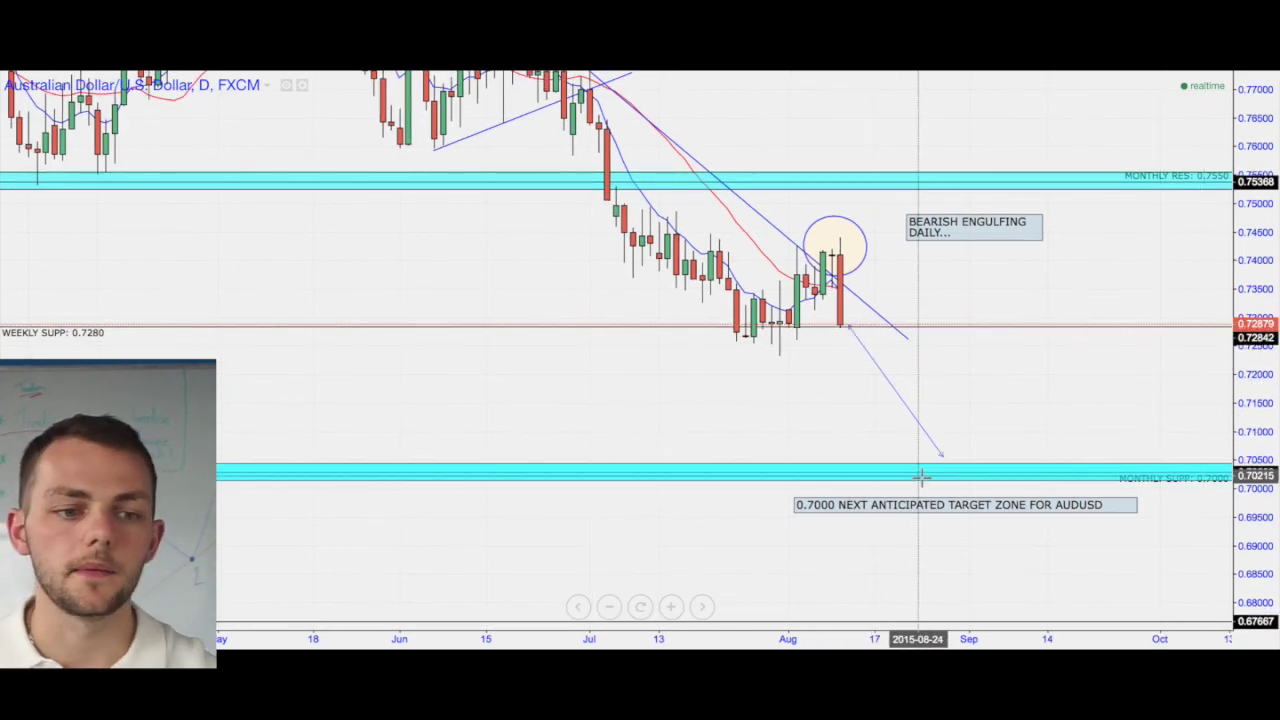
{"action": "left_click", "coordinate": [847, 329]}
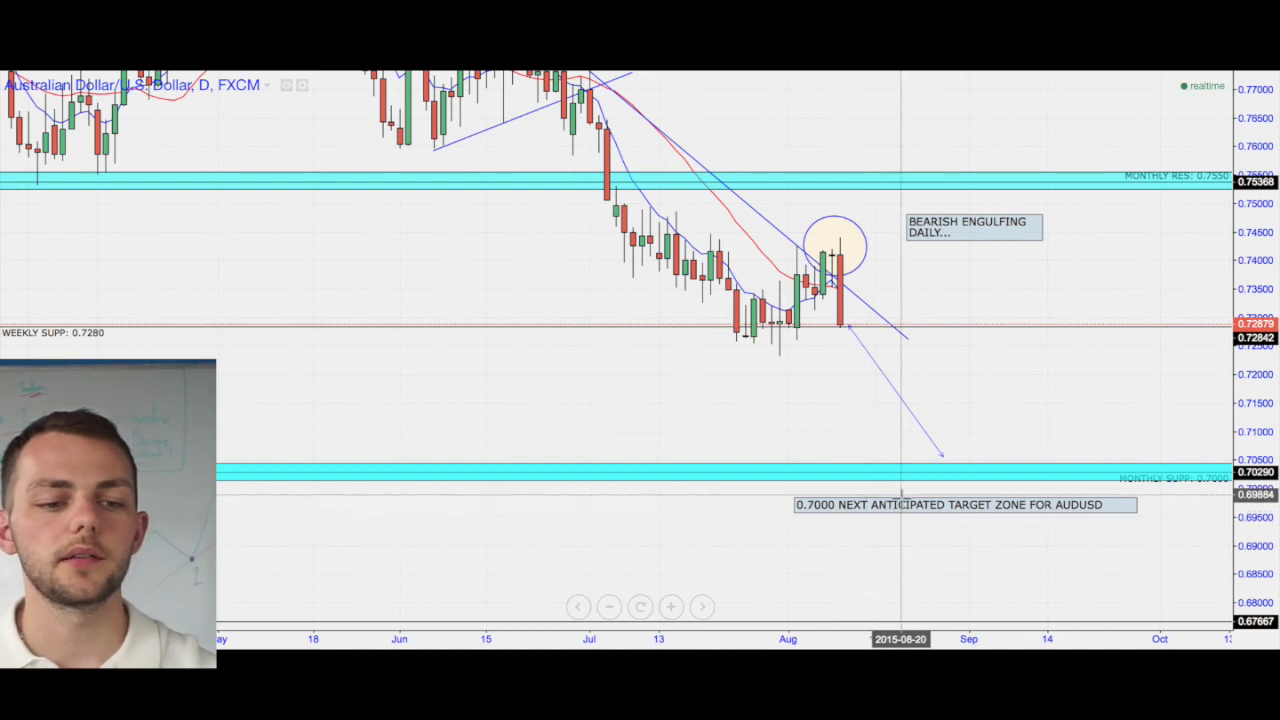
{"action": "left_click_drag", "start_coordinate": [1015, 362], "coordinate": [1014, 380]}
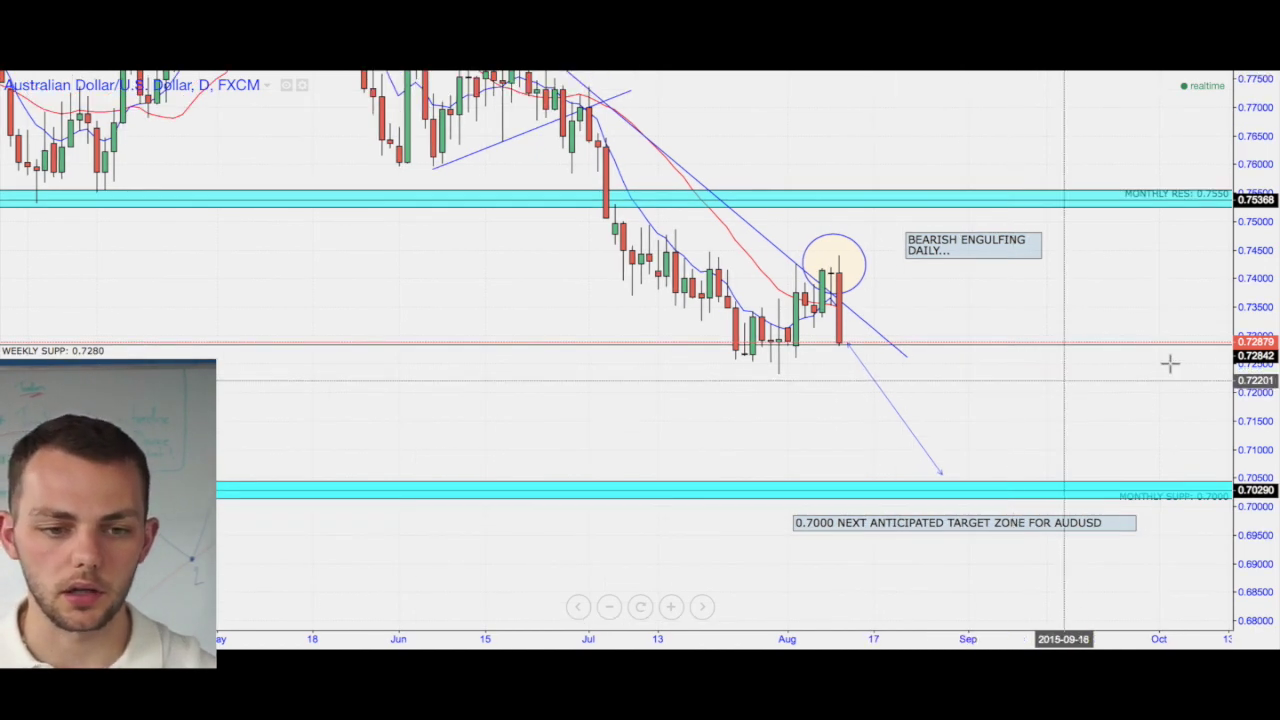
Step: Review the whole daily downtrend from the 0.8030 monthly resistance to the end of the projected move near 0.7000
{"action": "left_click_drag", "start_coordinate": [1246, 263], "coordinate": [1243, 350]}
{"action": "left_click_drag", "start_coordinate": [1038, 379], "coordinate": [1097, 457]}
{"action": "scroll", "coordinate": [1089, 443], "scroll_direction": "down", "scroll_amount": 2}
{"action": "left_click_drag", "start_coordinate": [1244, 240], "coordinate": [1246, 275]}
{"action": "left_click_drag", "start_coordinate": [1198, 226], "coordinate": [1194, 270]}
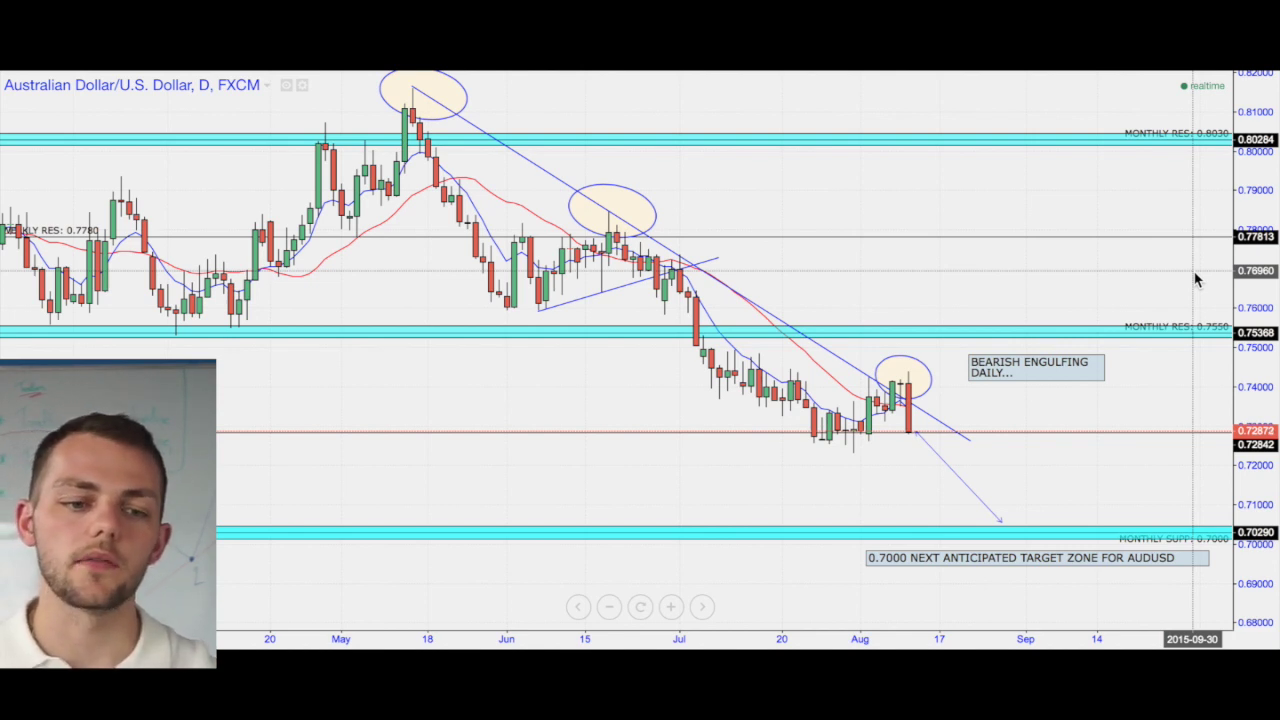
{"action": "left_click_drag", "start_coordinate": [1143, 260], "coordinate": [1127, 331]}
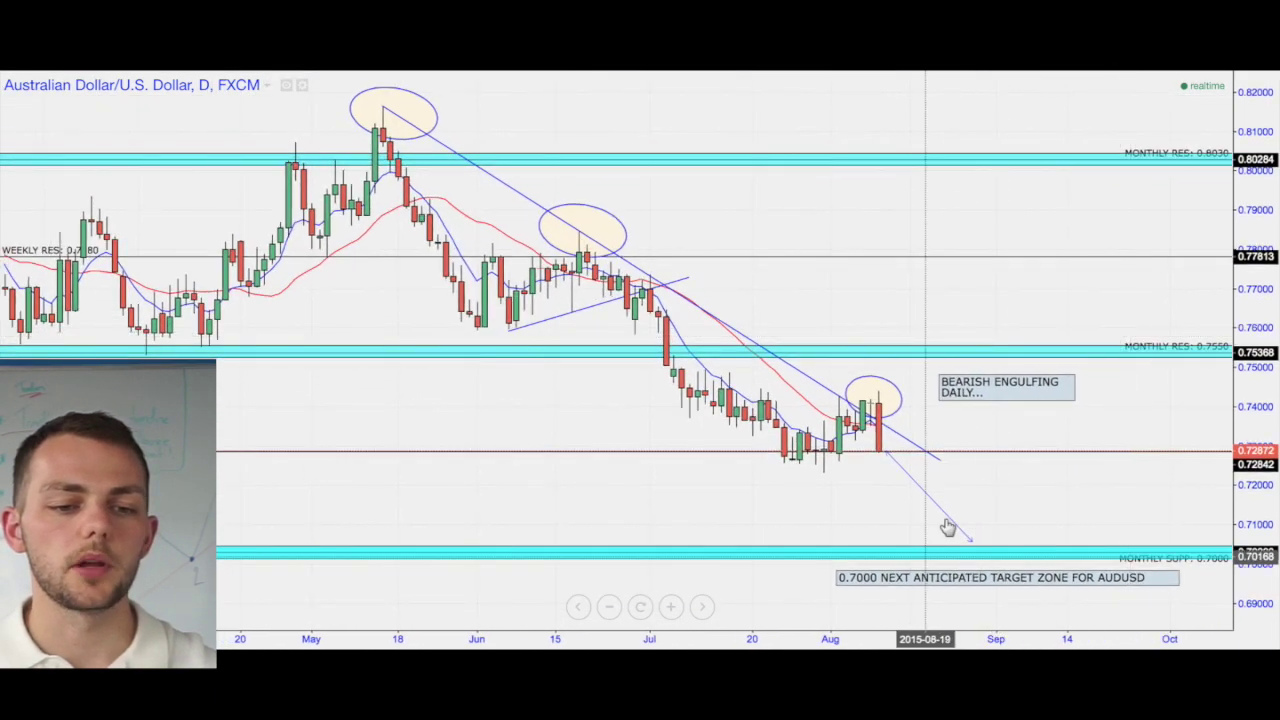
{"action": "left_click", "coordinate": [969, 540]}
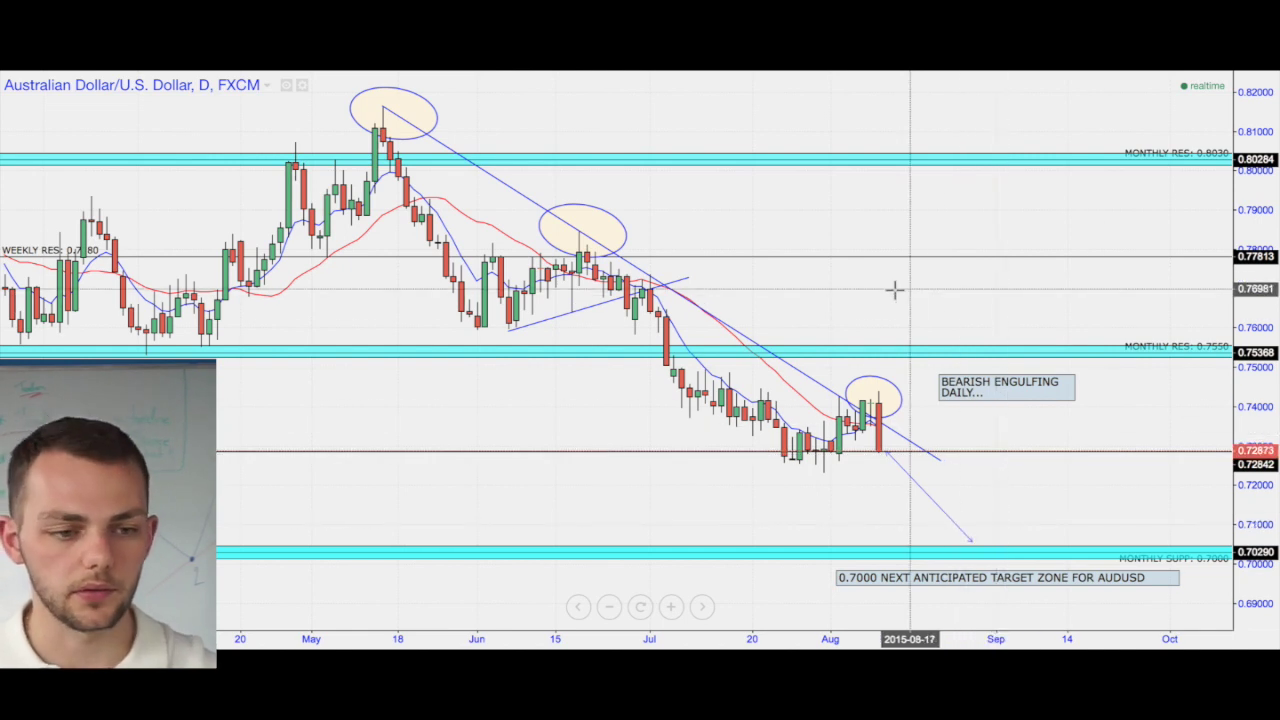
Step: Switch to the daily EUR/USD chart and frame its Fibonacci levels, trendlines and the 1.1500 and 1.1700 targets
{"action": "left_click_drag", "start_coordinate": [912, 291], "coordinate": [984, 289]}
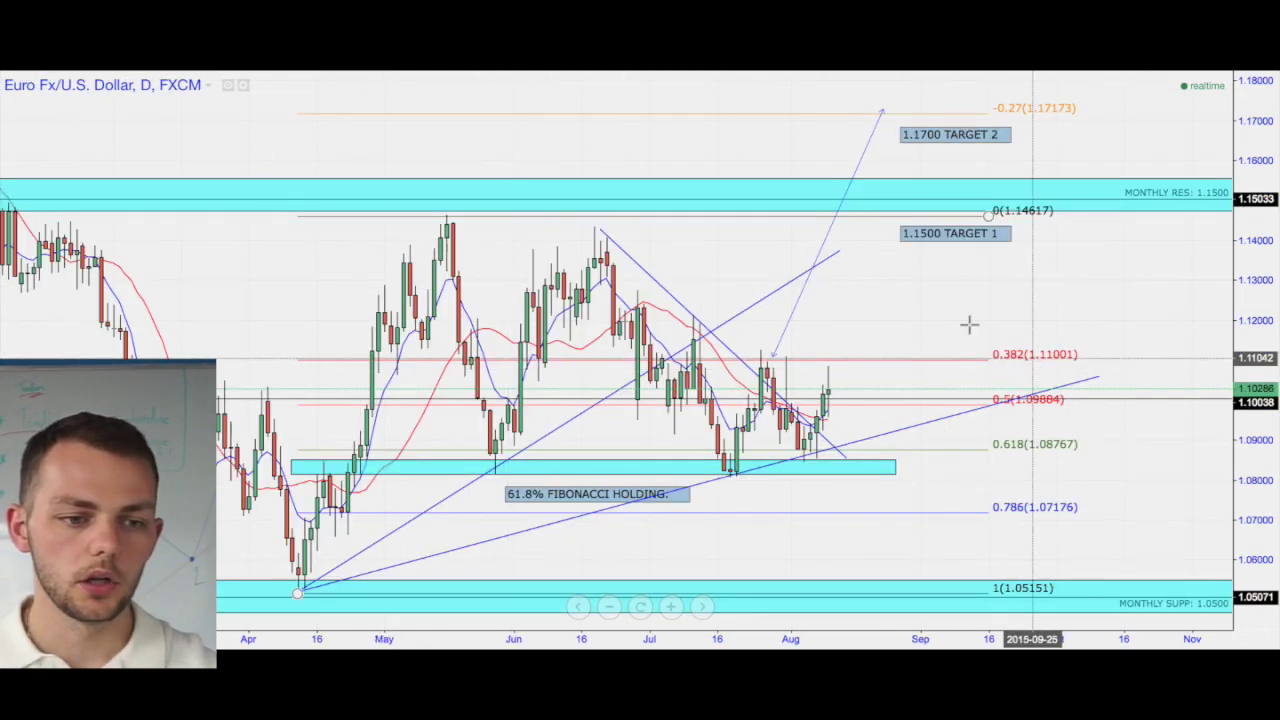
{"action": "scroll", "coordinate": [1066, 291], "scroll_direction": "down", "scroll_amount": 3}
{"action": "left_click_drag", "start_coordinate": [1246, 235], "coordinate": [1160, 286]}
{"action": "scroll", "coordinate": [700, 487], "scroll_direction": "up", "scroll_amount": 2}
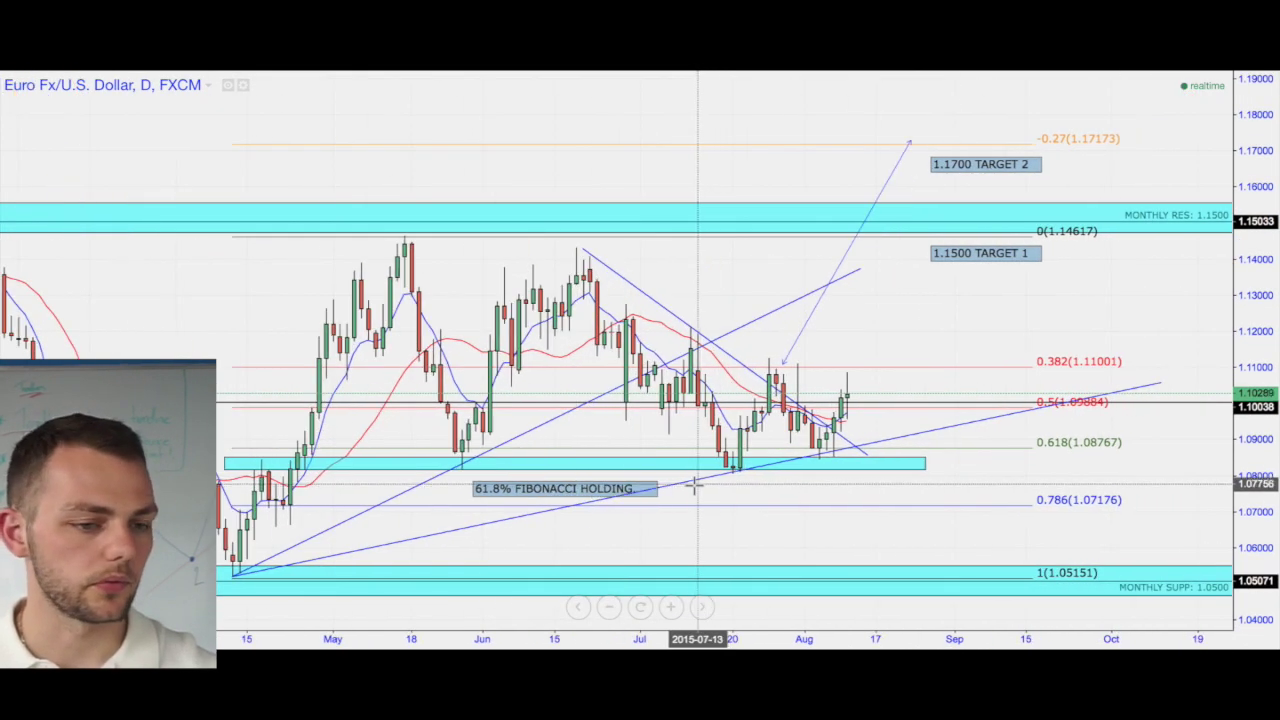
{"action": "left_click_drag", "start_coordinate": [500, 266], "coordinate": [626, 206]}
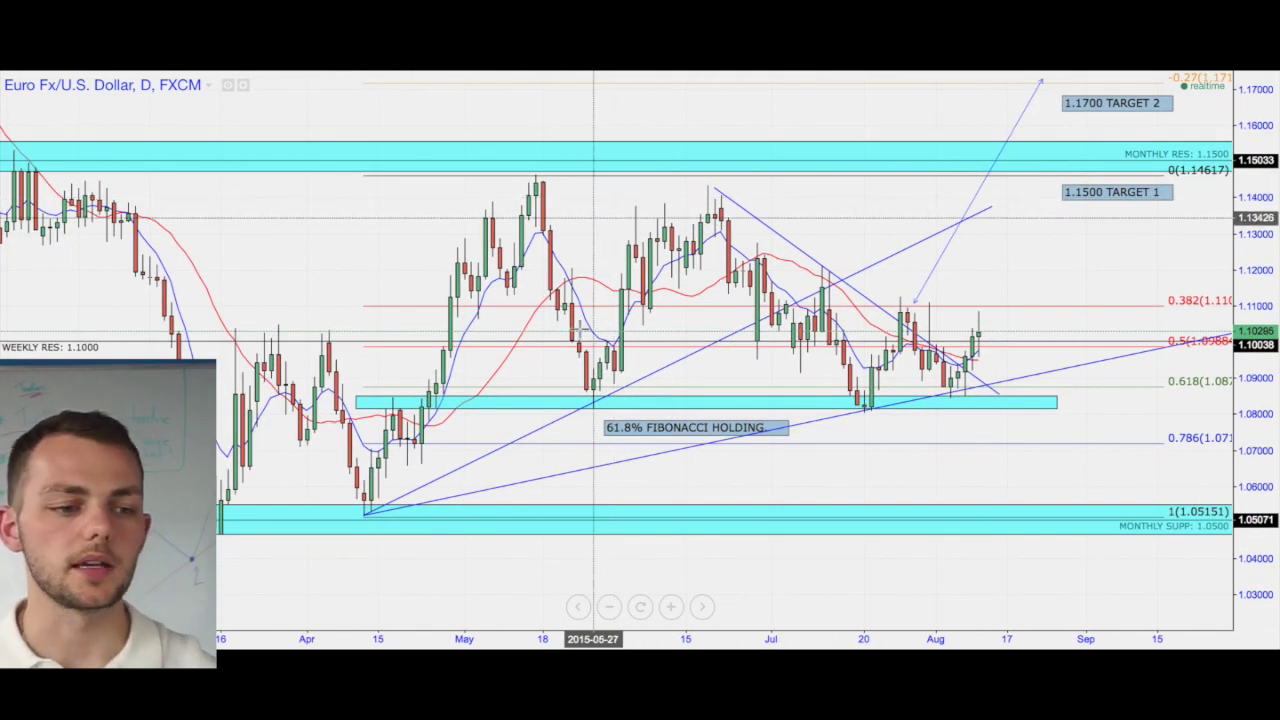
Step: Show EUR/USD on the monthly timeframe and enlarge the recent candles between the 1.0500 support and 1.1500 resistance
{"action": "left_click", "coordinate": [438, 70]}
{"action": "scroll", "coordinate": [1063, 450], "scroll_direction": "up", "scroll_amount": 3}
{"action": "scroll", "coordinate": [1064, 464], "scroll_direction": "up", "scroll_amount": 5}
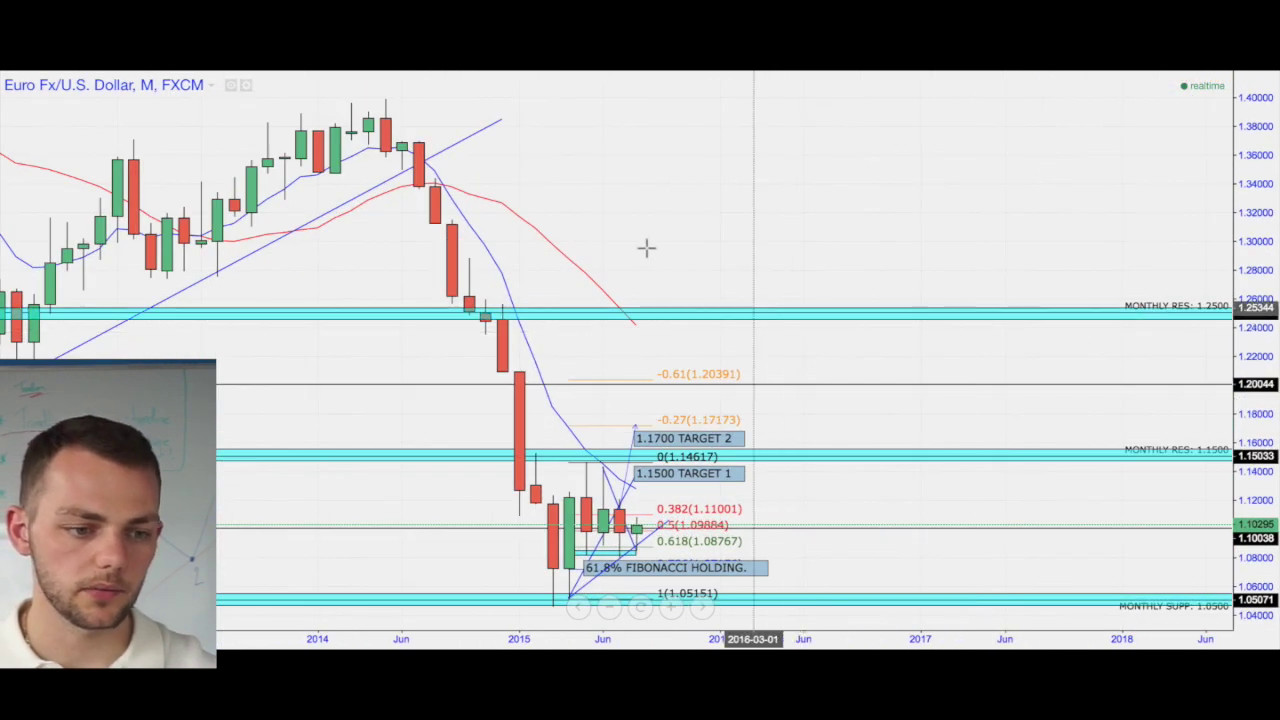
{"action": "left_click_drag", "start_coordinate": [655, 254], "coordinate": [852, 188]}
{"action": "scroll", "coordinate": [974, 293], "scroll_direction": "up", "scroll_amount": 3}
{"action": "left_click_drag", "start_coordinate": [912, 492], "coordinate": [1001, 492]}
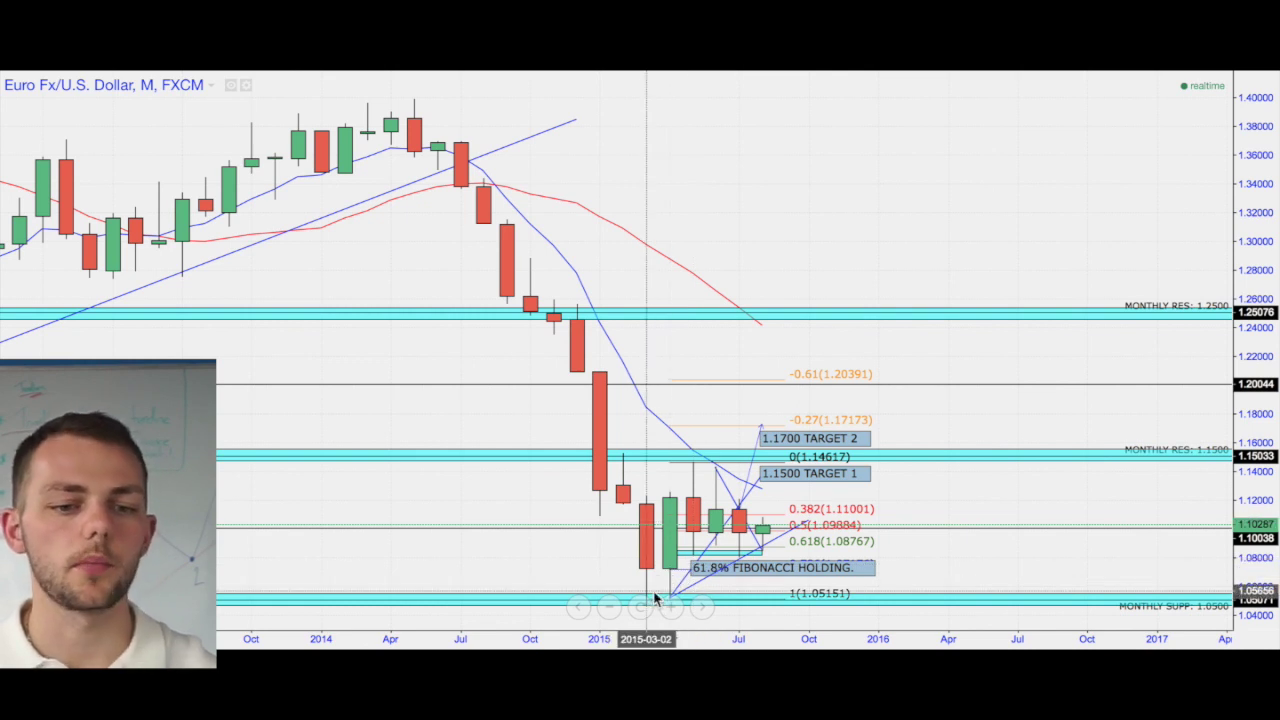
{"action": "scroll", "coordinate": [750, 604], "scroll_direction": "up", "scroll_amount": 3}
{"action": "left_click_drag", "start_coordinate": [1244, 406], "coordinate": [665, 125]}
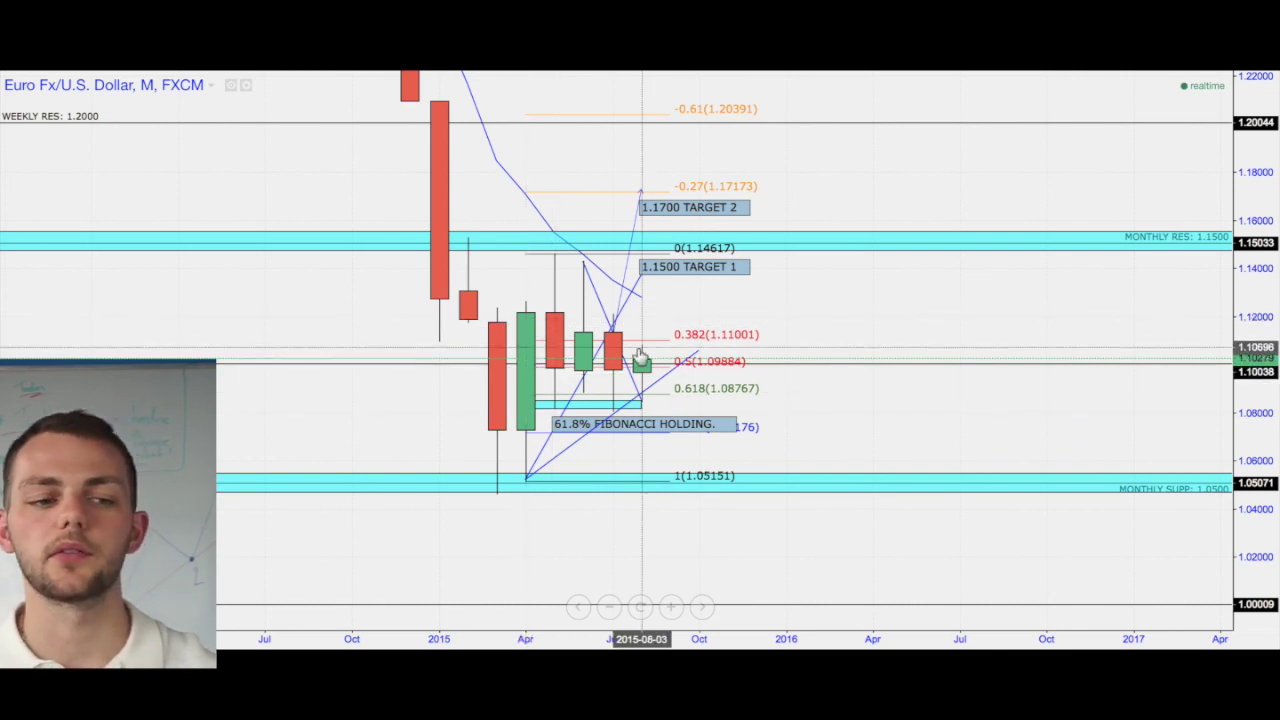
Step: Show EUR/USD on the weekly timeframe and inspect the candles around the 61.8% Fibonacci zone and rising trendline
{"action": "left_click", "coordinate": [387, 66]}
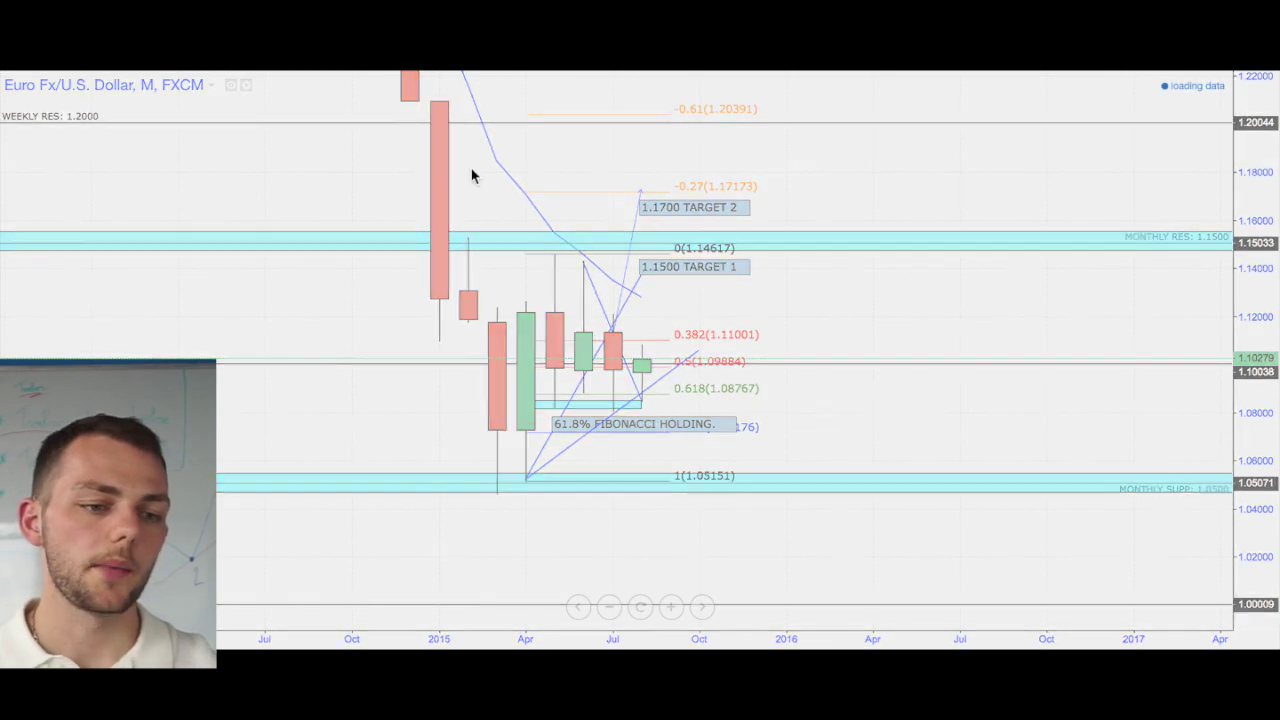
{"action": "scroll", "coordinate": [890, 465], "scroll_direction": "down", "scroll_amount": 5}
{"action": "scroll", "coordinate": [937, 465], "scroll_direction": "up", "scroll_amount": 5}
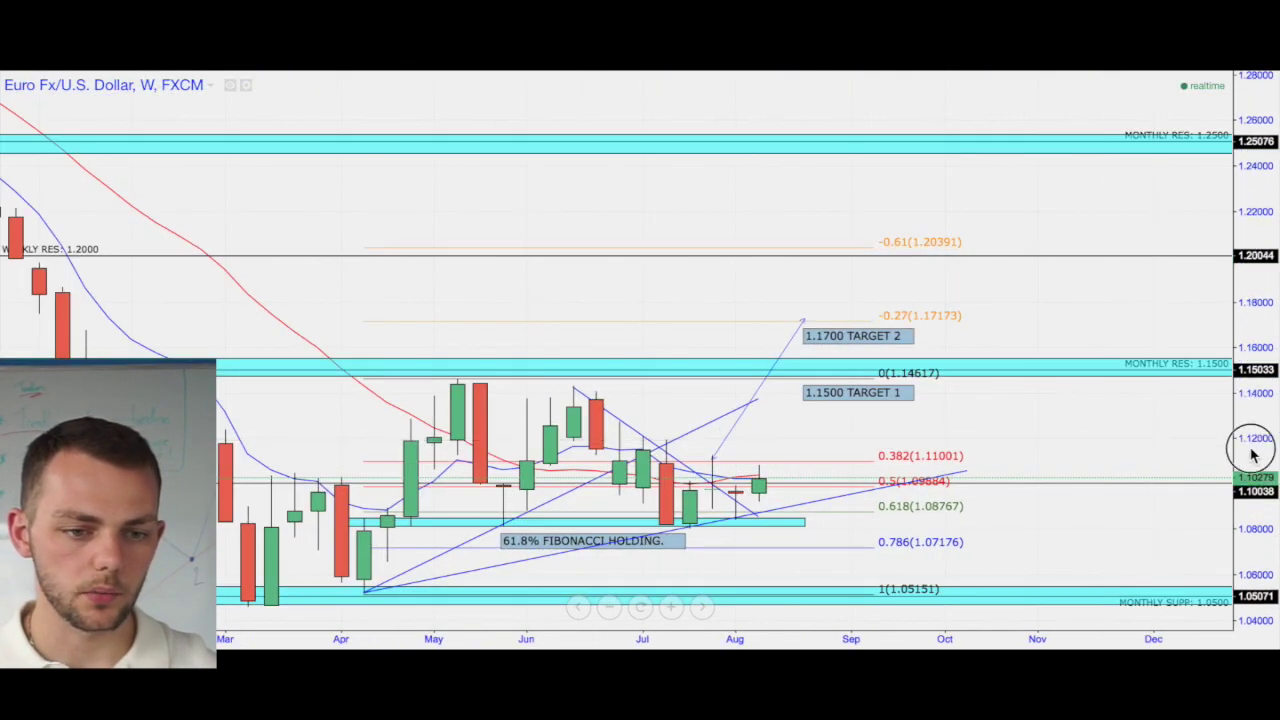
{"action": "left_click_drag", "start_coordinate": [1086, 457], "coordinate": [1043, 177]}
{"action": "left_click_drag", "start_coordinate": [1014, 372], "coordinate": [1085, 374]}
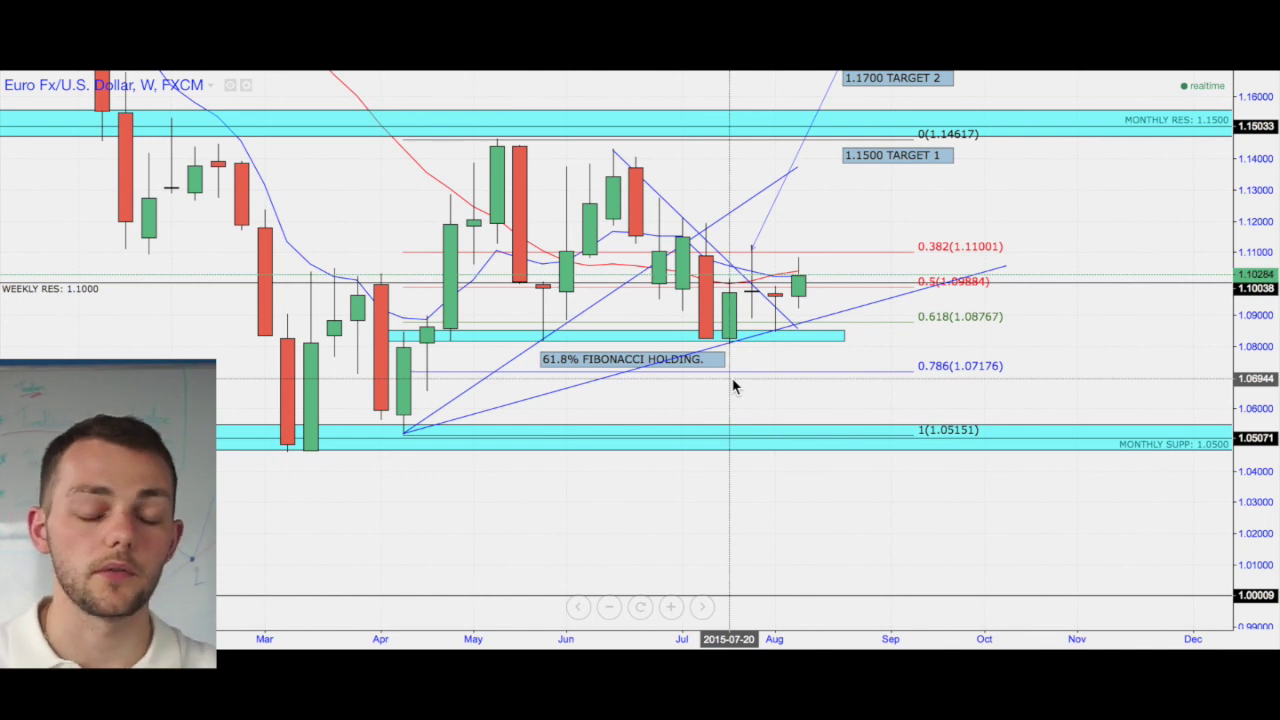
{"action": "left_click_drag", "start_coordinate": [997, 200], "coordinate": [997, 219]}
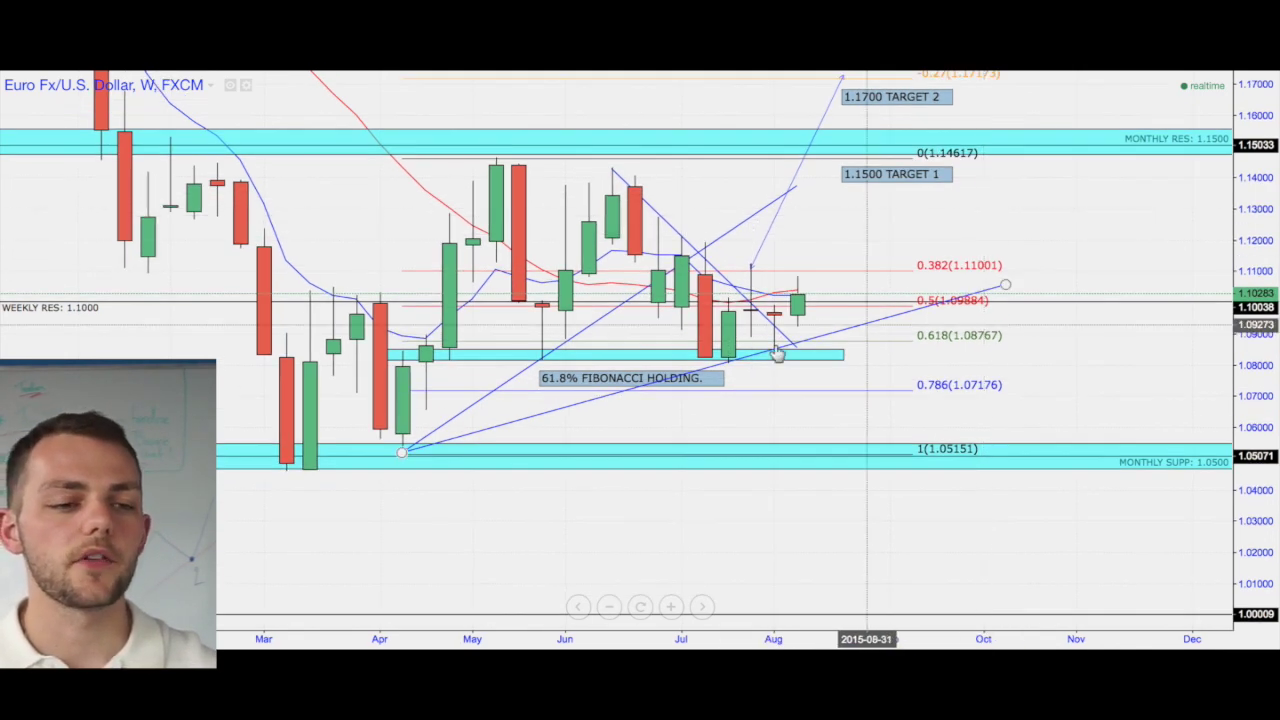
Step: Return EUR/USD to the daily timeframe and widen the chart to show price since the April low
{"action": "key", "text": "d"}
{"action": "key", "text": "Return"}
{"action": "scroll", "coordinate": [714, 343], "scroll_direction": "down", "scroll_amount": 5}
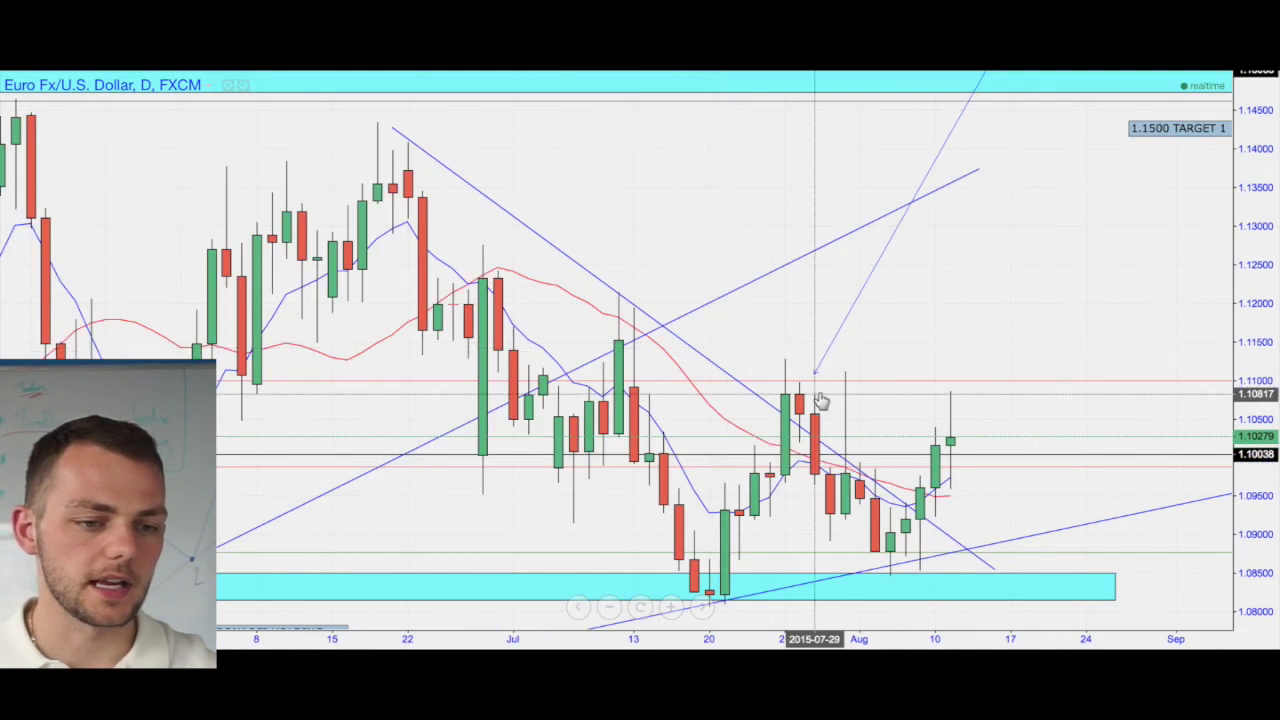
{"action": "scroll", "coordinate": [1023, 360], "scroll_direction": "down", "scroll_amount": 3}
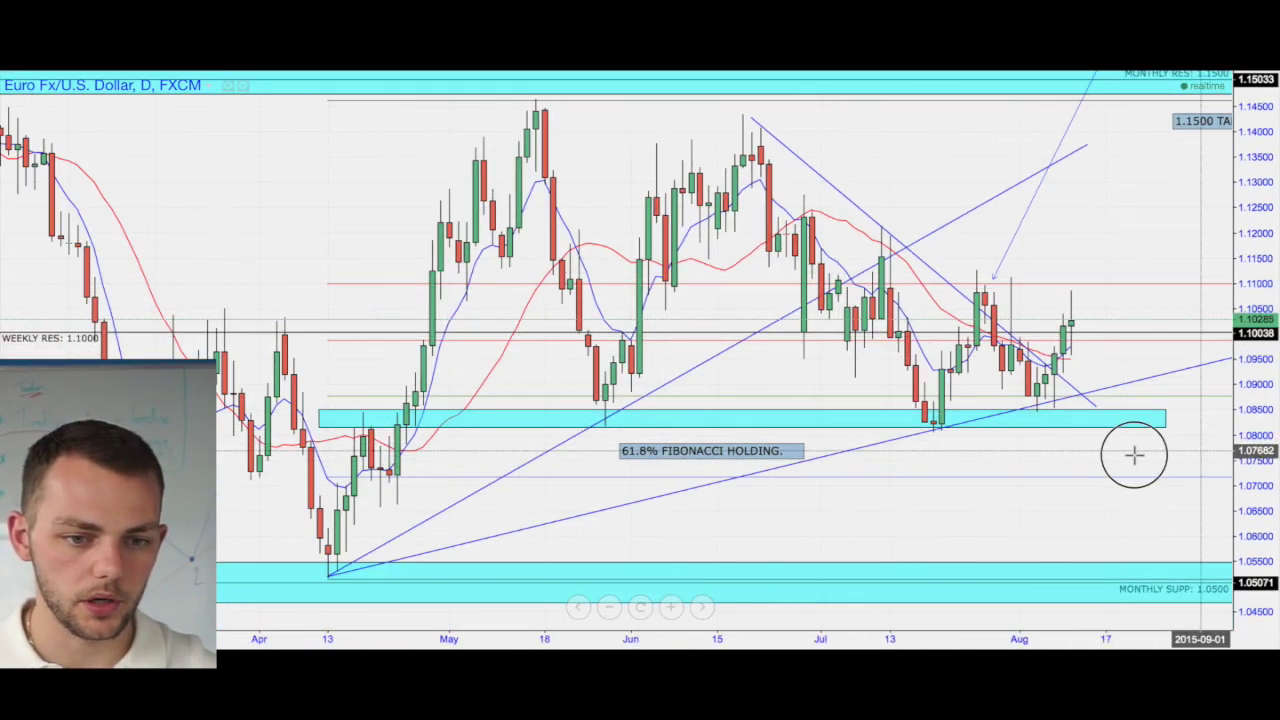
Step: Frame the daily EUR/USD chart to show the labelled Fibonacci levels beside the recent candles and the 1.1500 target
{"action": "left_click_drag", "start_coordinate": [1169, 457], "coordinate": [1054, 471]}
{"action": "scroll", "coordinate": [1160, 420], "scroll_direction": "down", "scroll_amount": 1}
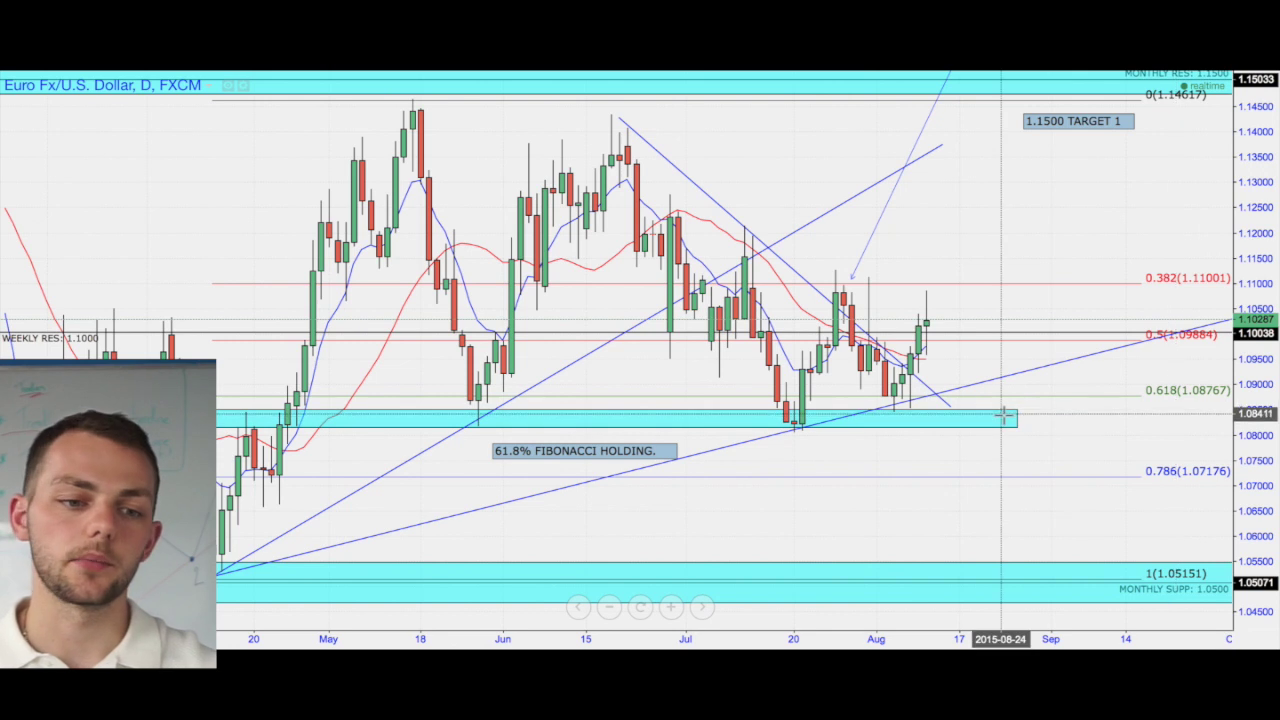
{"action": "left_click_drag", "start_coordinate": [1256, 394], "coordinate": [1127, 416]}
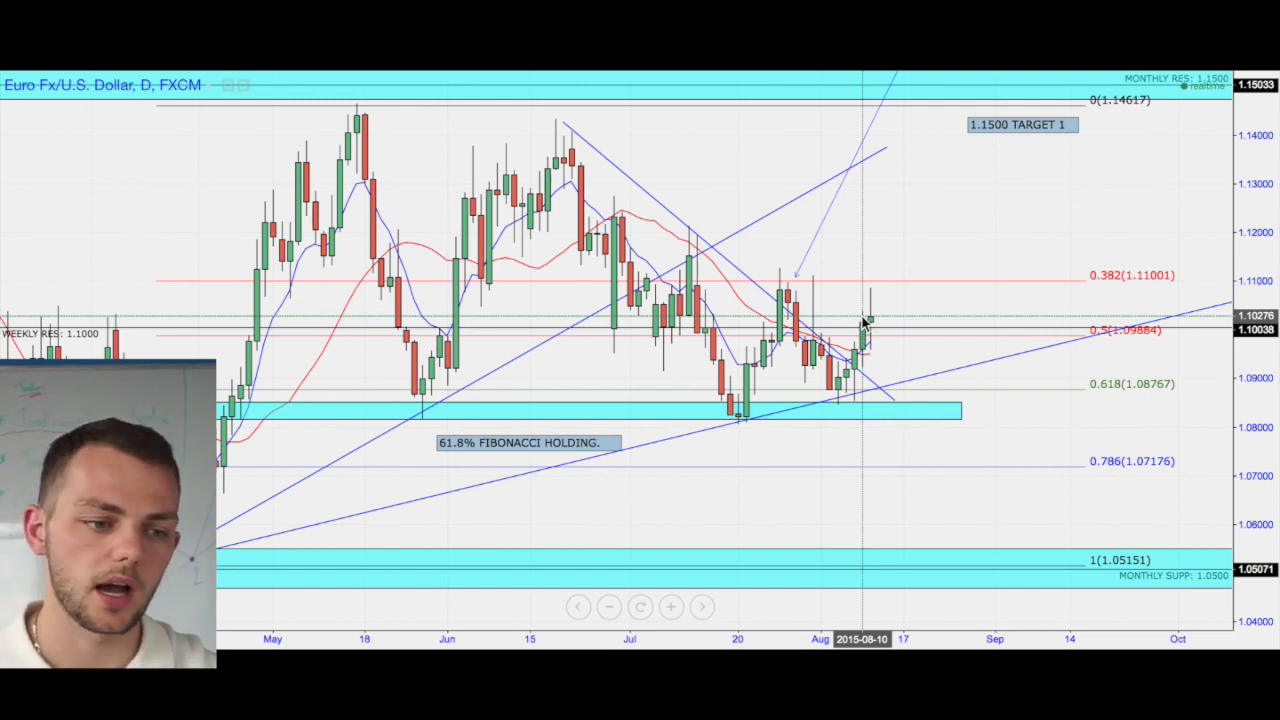
Step: Bring the 1.1500 and 1.1700 targets into view above the EUR/USD candles and examine the projected move toward them
{"action": "left_click_drag", "start_coordinate": [1246, 177], "coordinate": [1243, 233]}
{"action": "left_click_drag", "start_coordinate": [1170, 207], "coordinate": [1123, 266]}
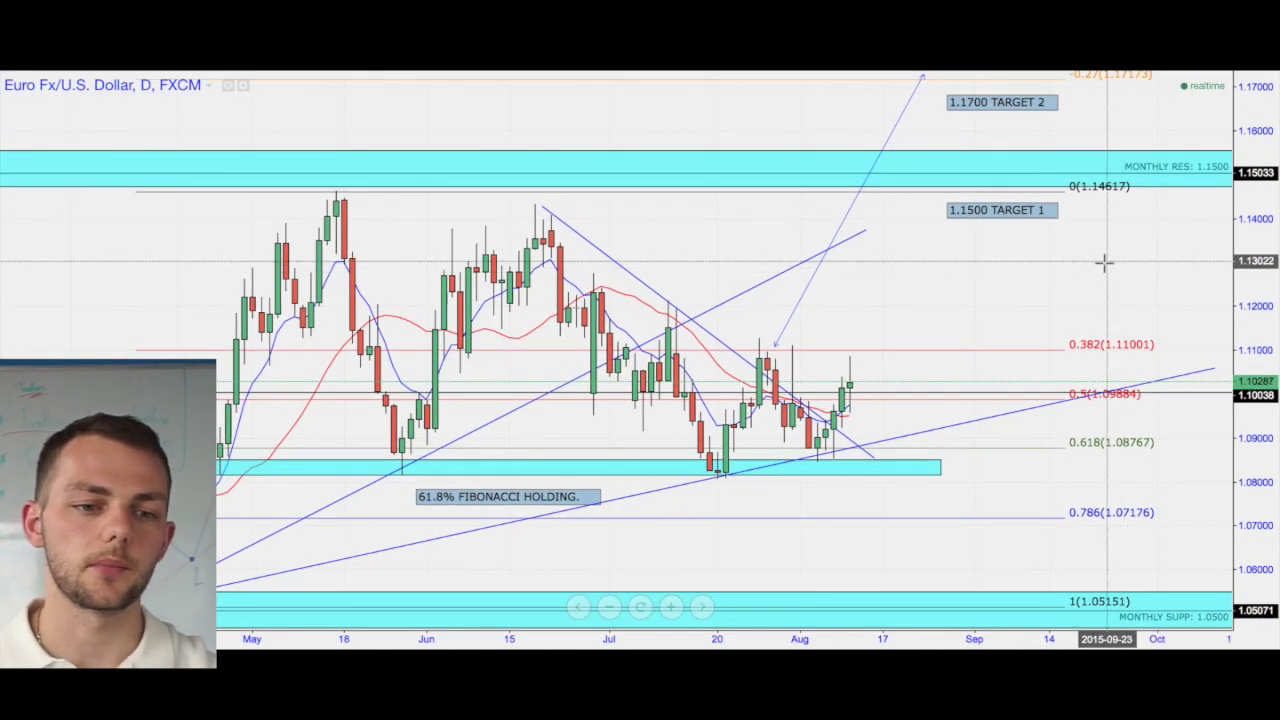
{"action": "left_click_drag", "start_coordinate": [1248, 251], "coordinate": [1246, 266]}
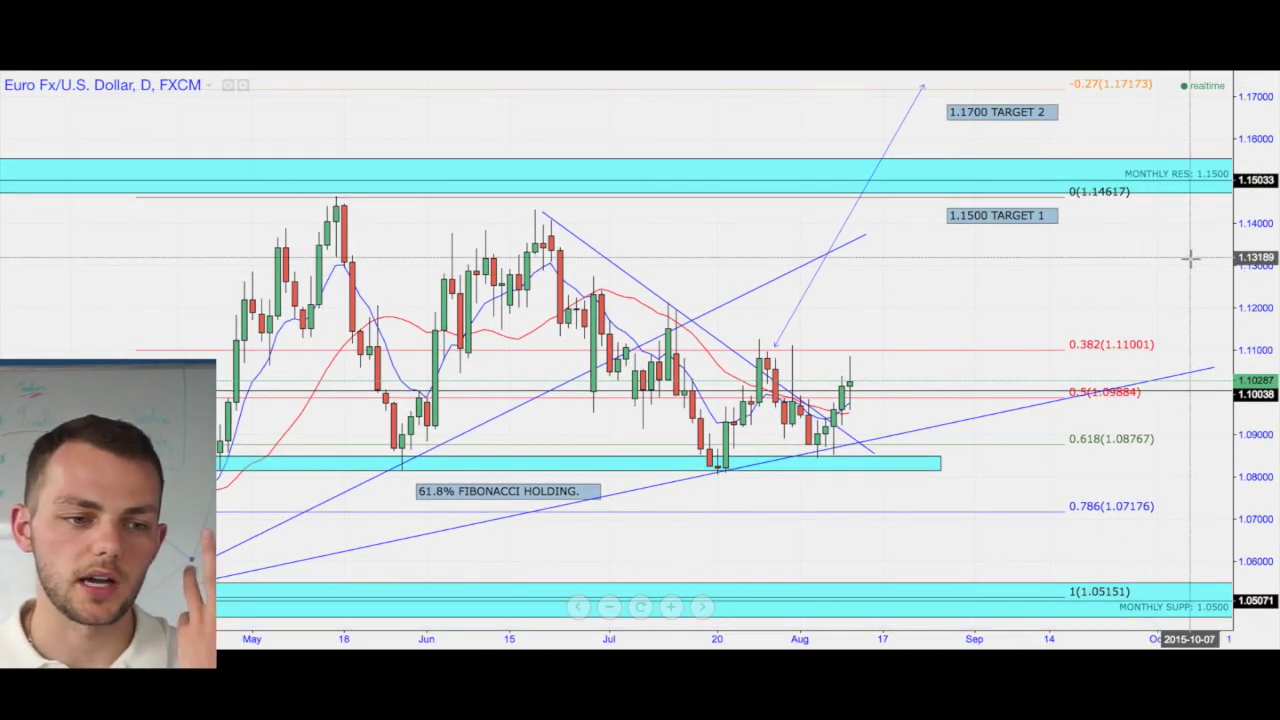
{"action": "left_click", "coordinate": [1169, 251]}
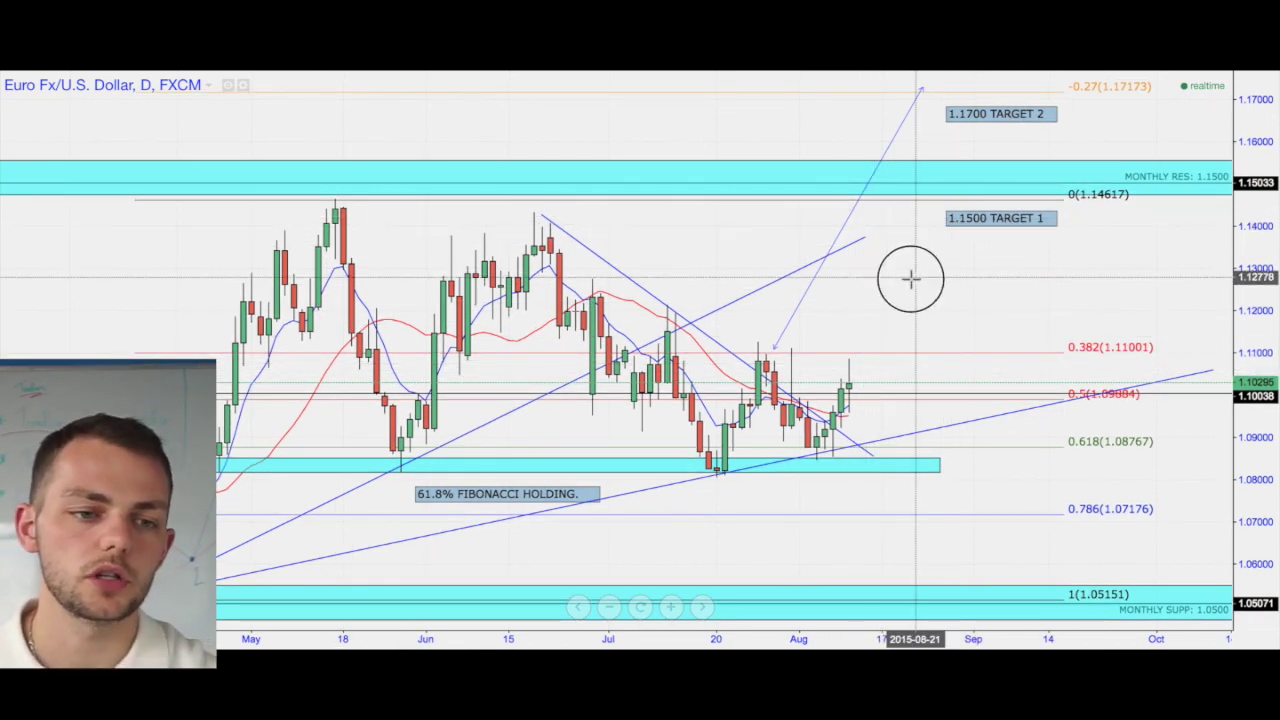
{"action": "left_click_drag", "start_coordinate": [914, 278], "coordinate": [909, 282]}
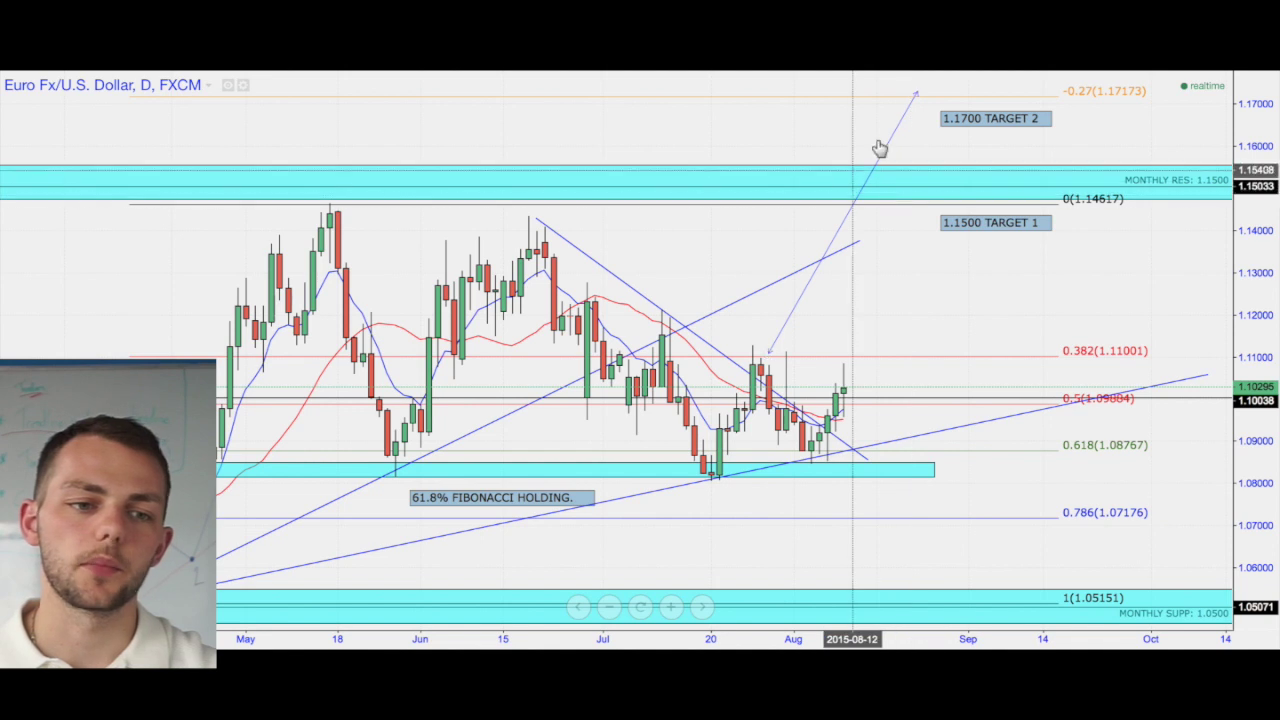
{"action": "left_click", "coordinate": [1101, 273]}
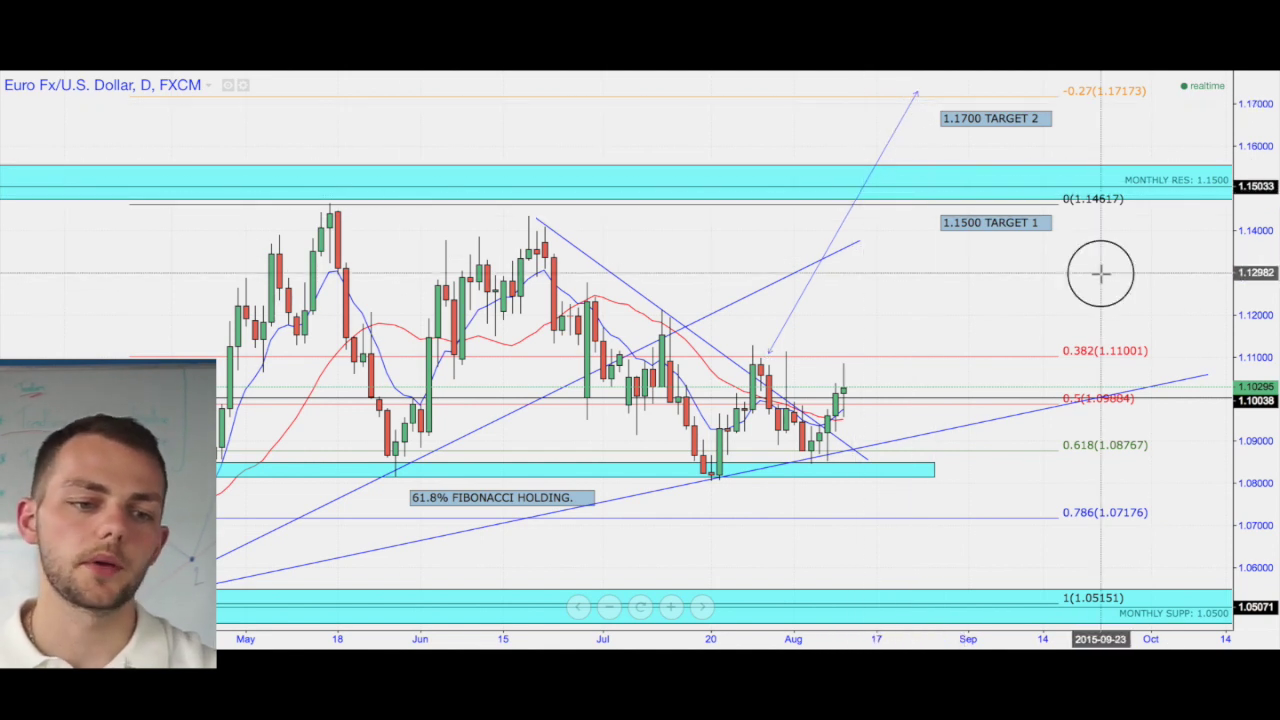
{"action": "left_click_drag", "start_coordinate": [1248, 242], "coordinate": [1248, 255]}
{"action": "left_click_drag", "start_coordinate": [1189, 243], "coordinate": [1183, 246]}
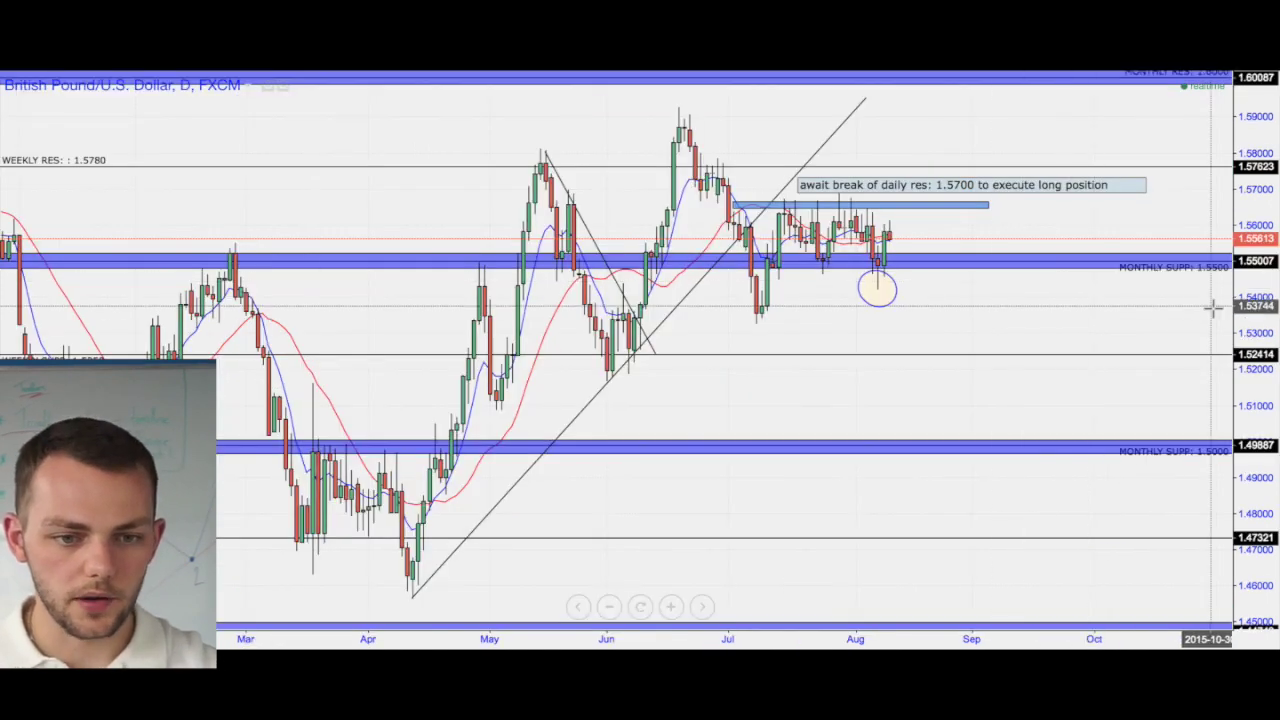
Step: Frame the daily GBP/USD chart up to the 1.6000 upside target and move the 1.5700 breakout note slightly toward later dates
{"action": "left_click_drag", "start_coordinate": [1245, 308], "coordinate": [1229, 386]}
{"action": "left_click_drag", "start_coordinate": [1100, 380], "coordinate": [1089, 406]}
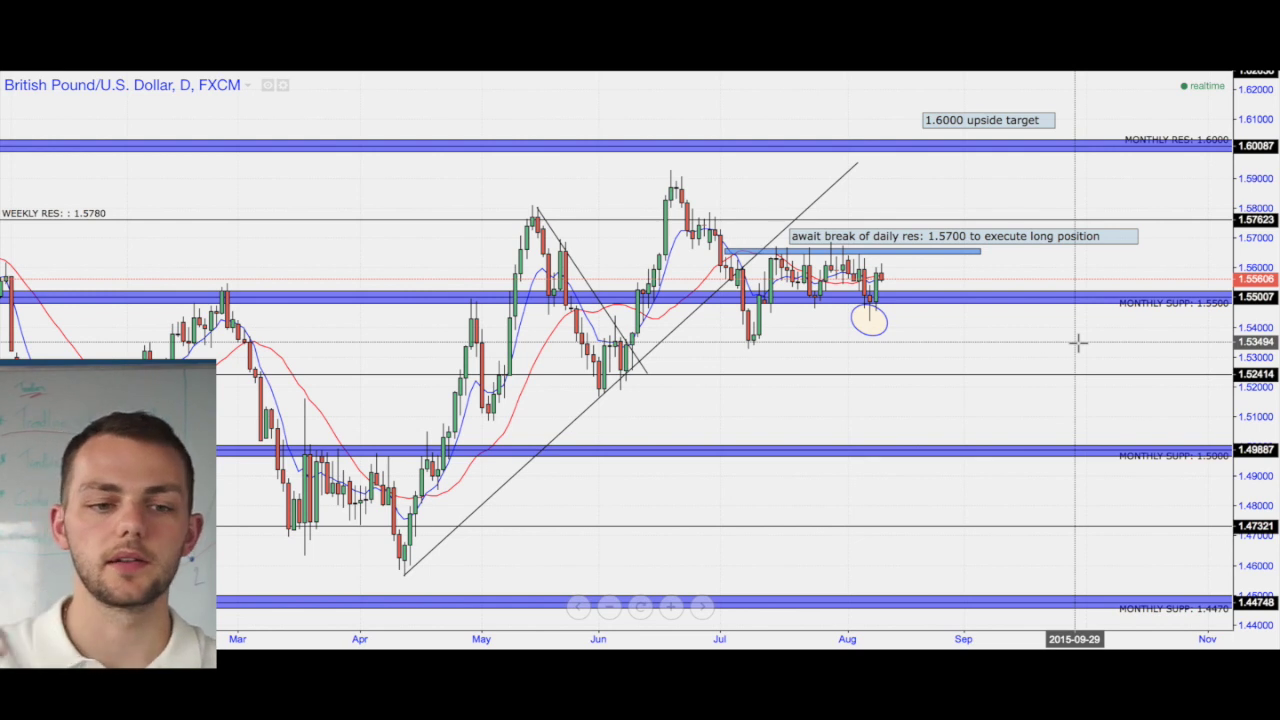
{"action": "mouse_move", "coordinate": [986, 249]}
{"action": "left_mouse_down"}
{"action": "mouse_move", "coordinate": [1028, 271]}
{"action": "mouse_move", "coordinate": [1025, 239]}
{"action": "left_mouse_up"}
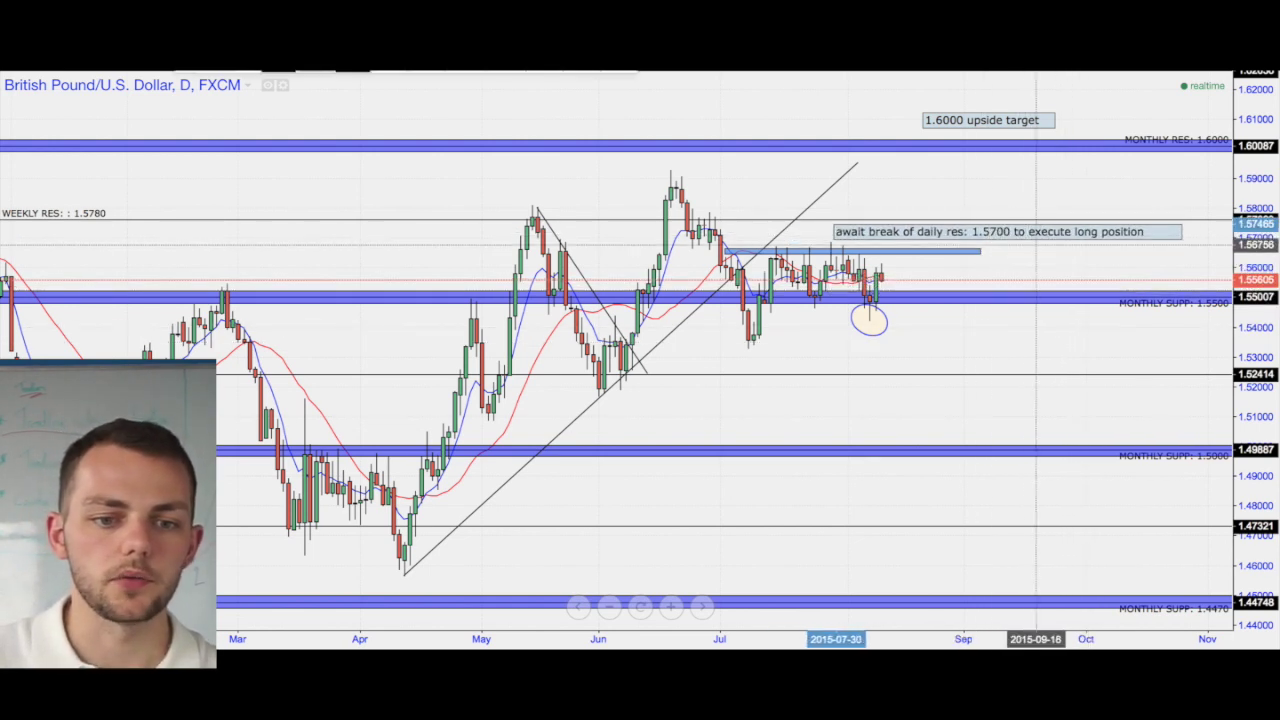
Step: Inspect the circled GBP/USD candle lows below the 1.5500 support and the daily resistance bar under the 1.5700 breakout note
{"action": "mouse_move", "coordinate": [1257, 364]}
{"action": "left_mouse_down"}
{"action": "mouse_move", "coordinate": [1207, 346]}
{"action": "mouse_move", "coordinate": [1180, 355]}
{"action": "left_mouse_up"}
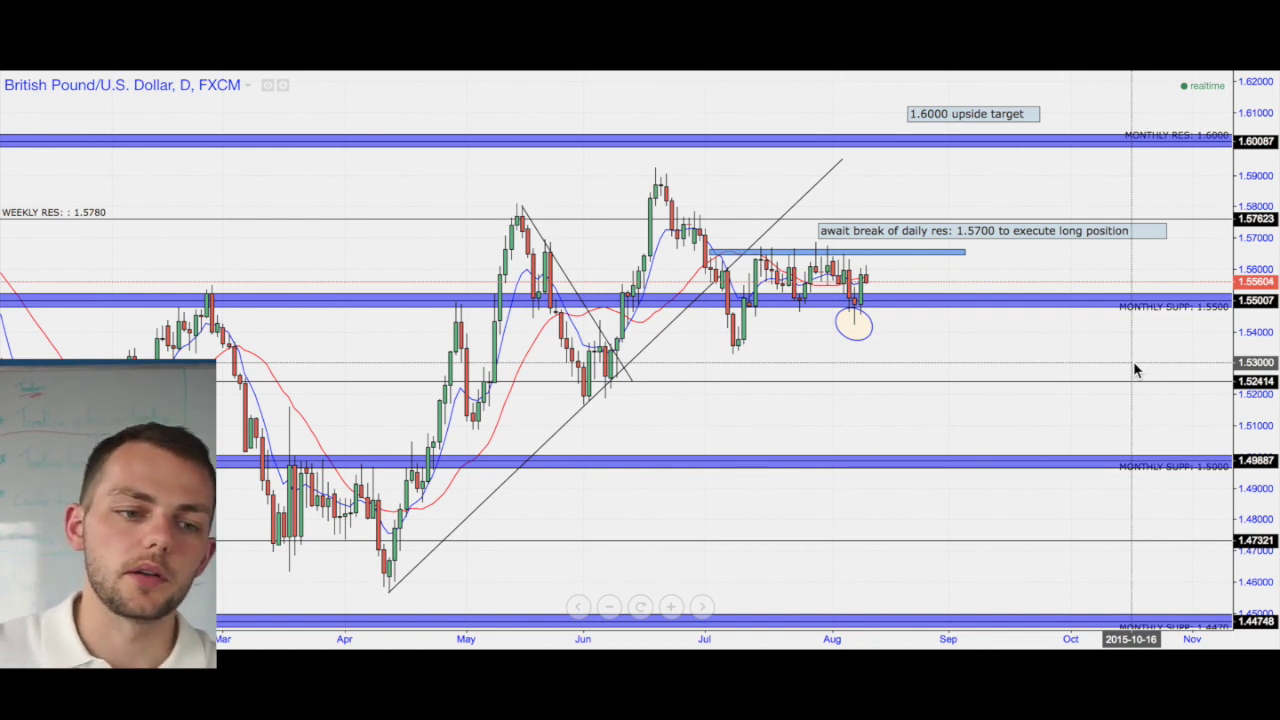
{"action": "left_click_drag", "start_coordinate": [1134, 370], "coordinate": [1100, 362]}
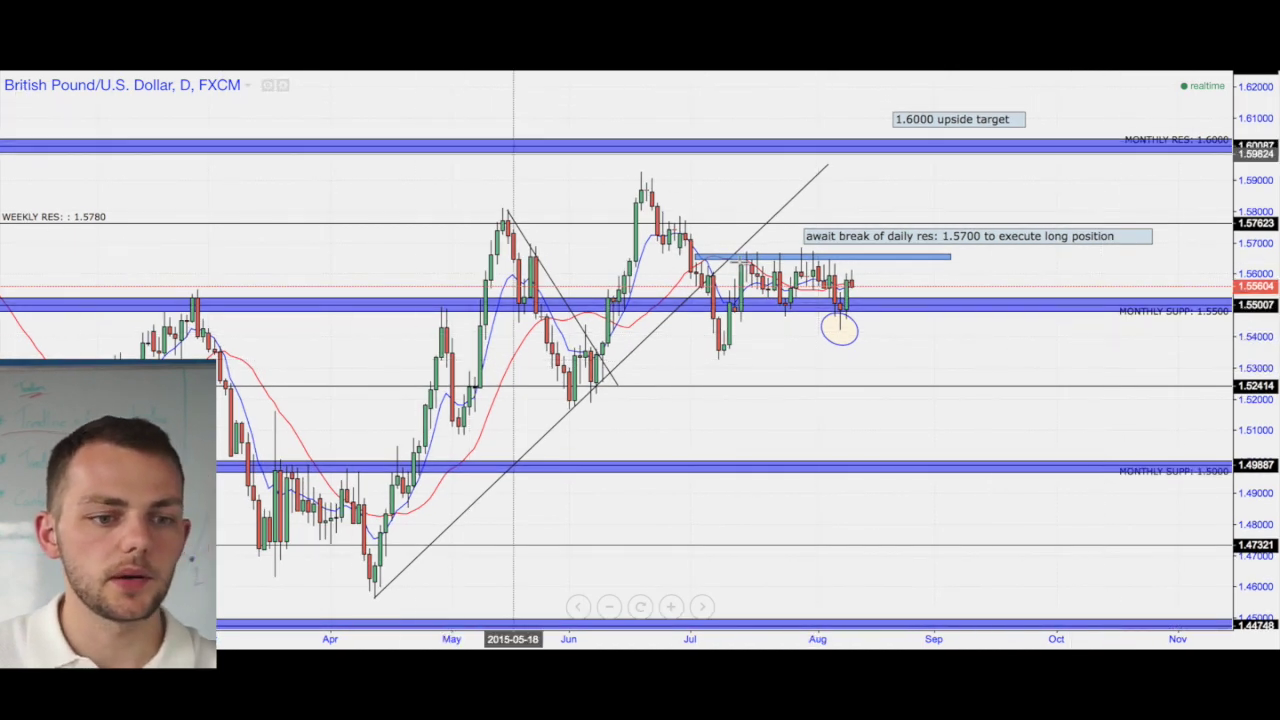
{"action": "left_click", "coordinate": [840, 348]}
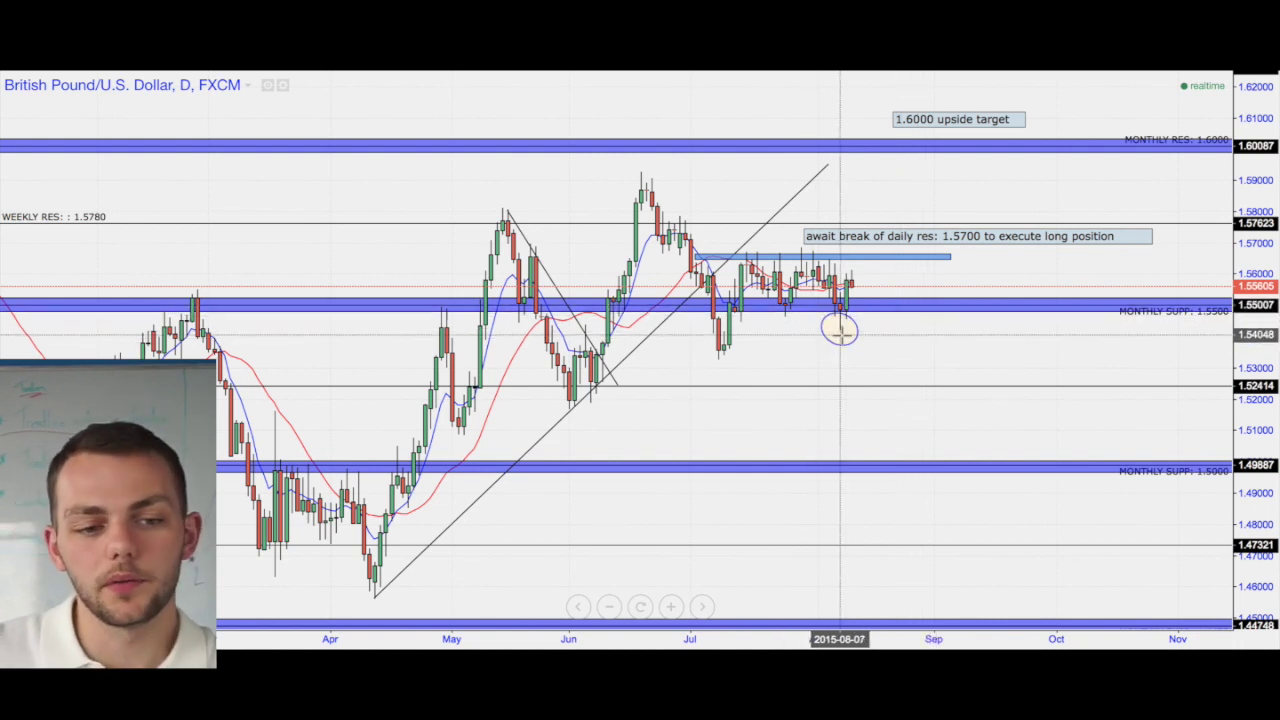
{"action": "left_click", "coordinate": [838, 340]}
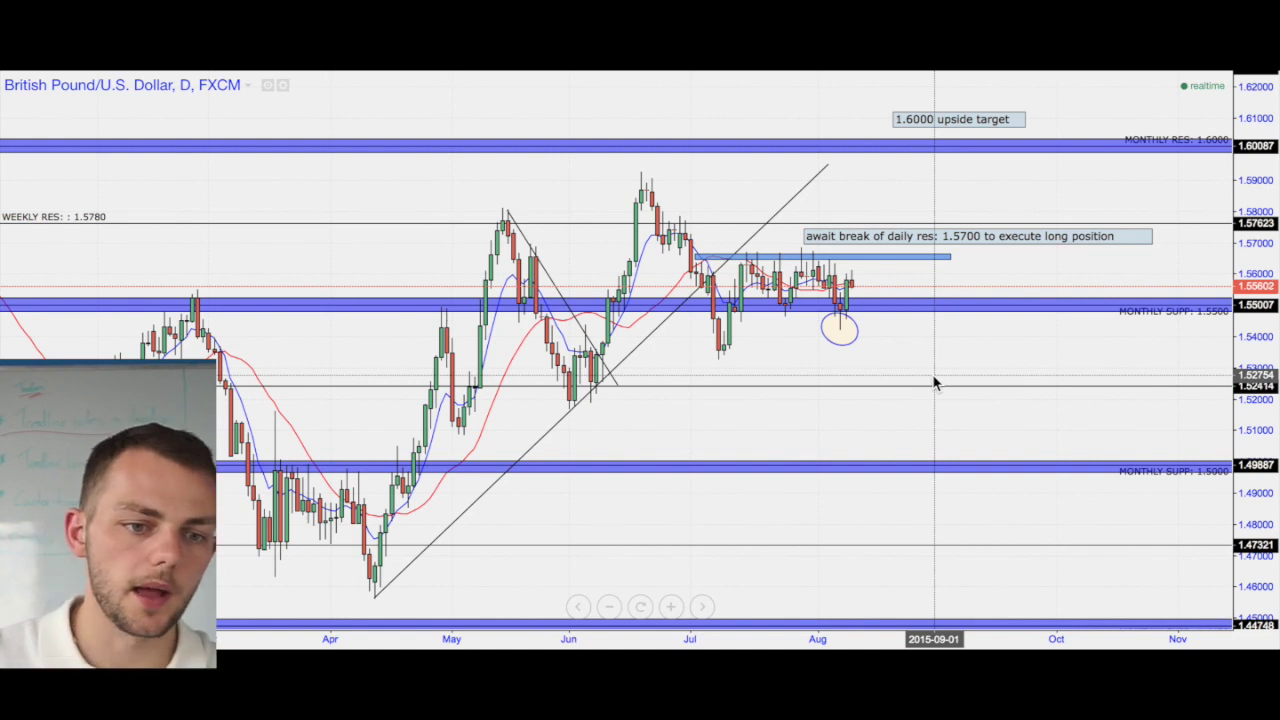
{"action": "left_click", "coordinate": [763, 258]}
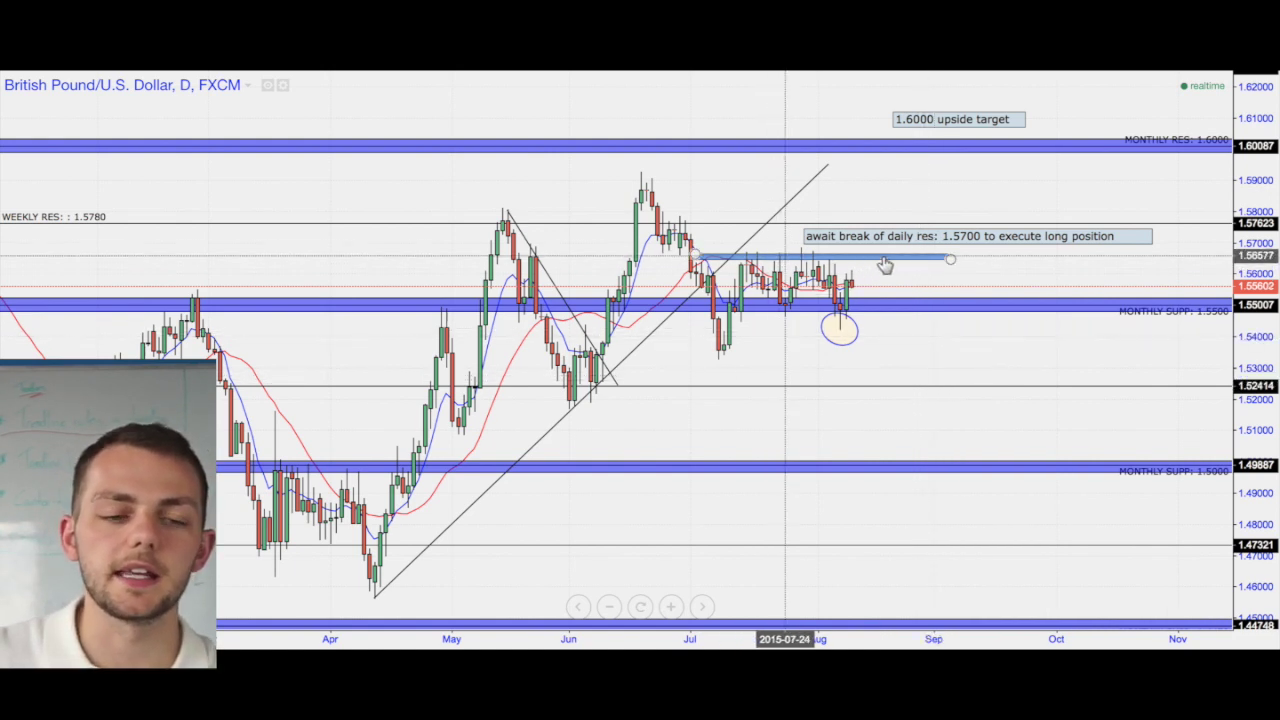
{"action": "scroll", "coordinate": [860, 281], "scroll_direction": "down", "scroll_amount": 1}
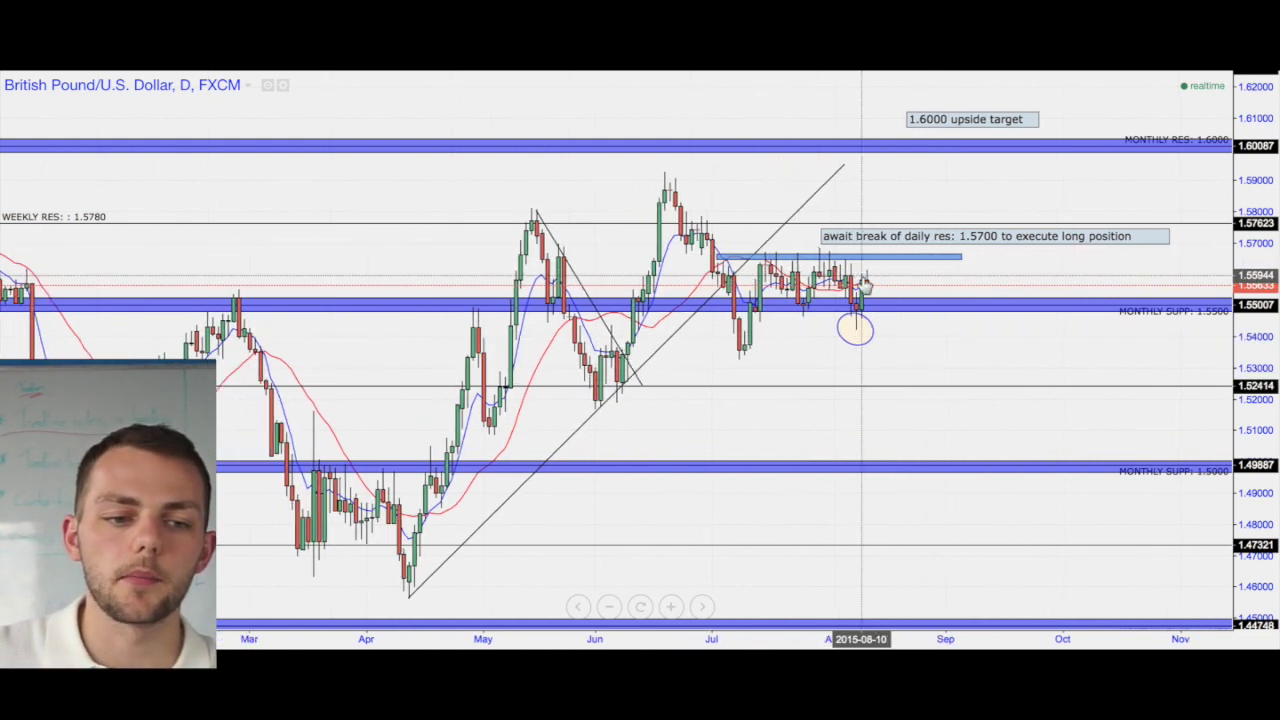
Step: Enlarge the recent GBP/USD candles between the 1.5500 support and the daily resistance bar, and restore the candlestick display
{"action": "scroll", "coordinate": [863, 286], "scroll_direction": "up", "scroll_amount": 6}
{"action": "left_click_drag", "start_coordinate": [820, 342], "coordinate": [934, 374]}
{"action": "left_click_drag", "start_coordinate": [1248, 425], "coordinate": [1210, 282]}
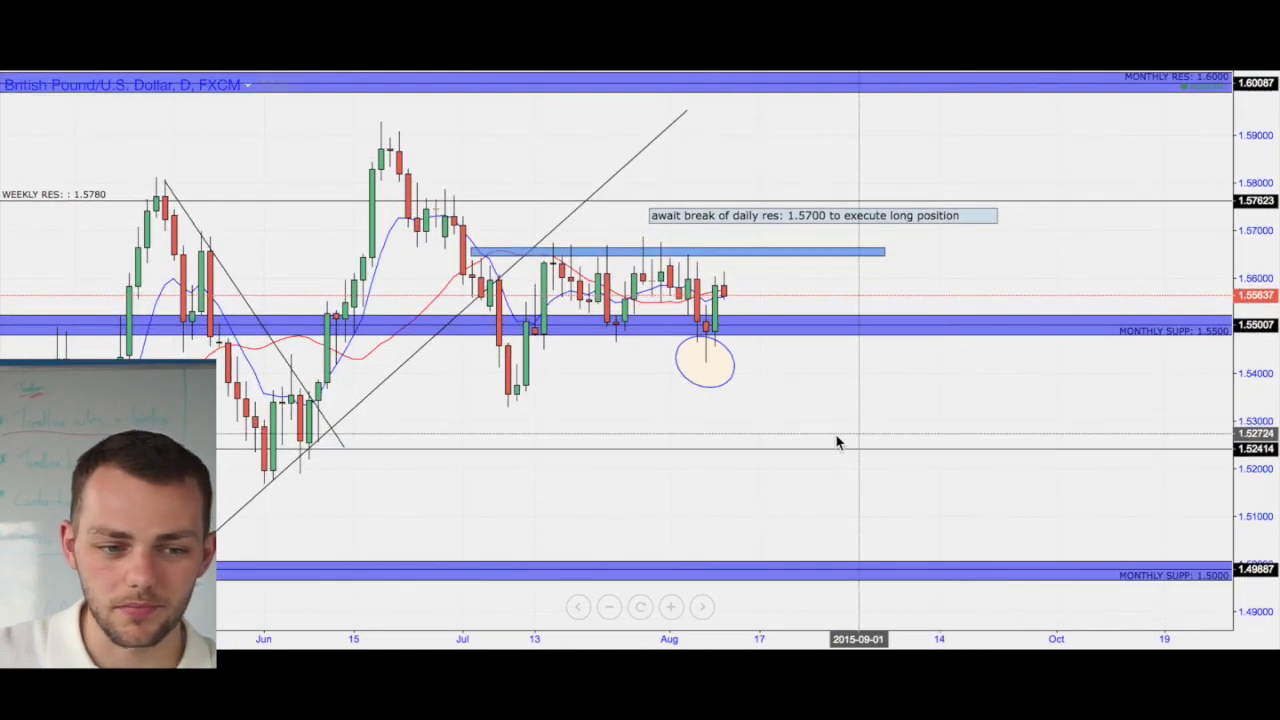
{"action": "left_click_drag", "start_coordinate": [834, 418], "coordinate": [851, 443]}
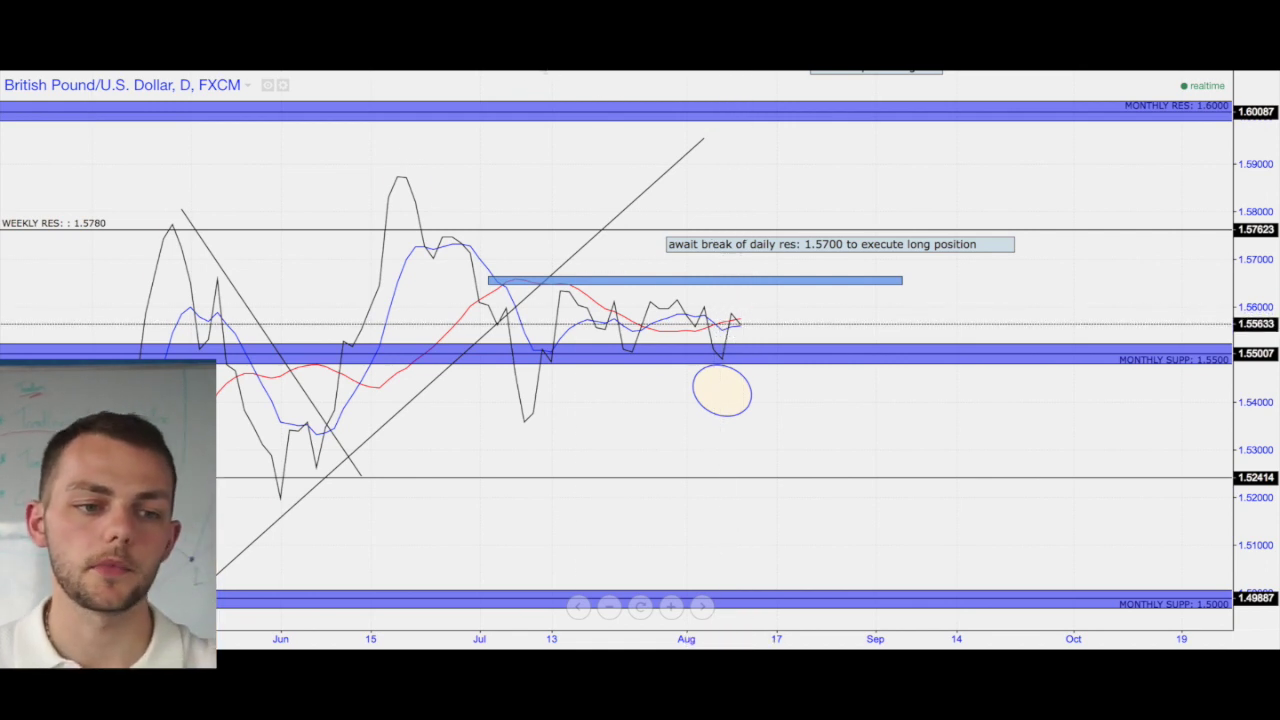
{"action": "left_click", "coordinate": [545, 70]}
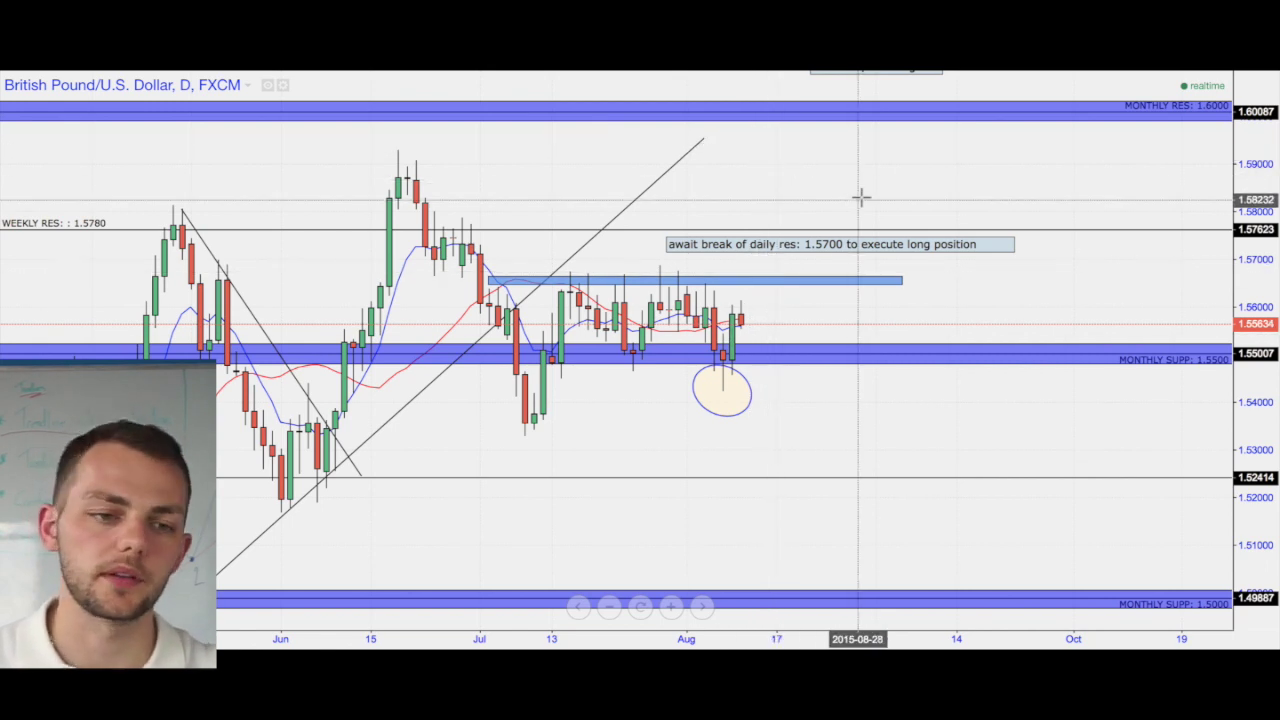
Step: Widen the daily GBP/USD chart to show the 1.6000 upside target together with the recent price range
{"action": "scroll", "coordinate": [889, 140], "scroll_direction": "down", "scroll_amount": 2}
{"action": "left_click_drag", "start_coordinate": [1264, 190], "coordinate": [1265, 243]}
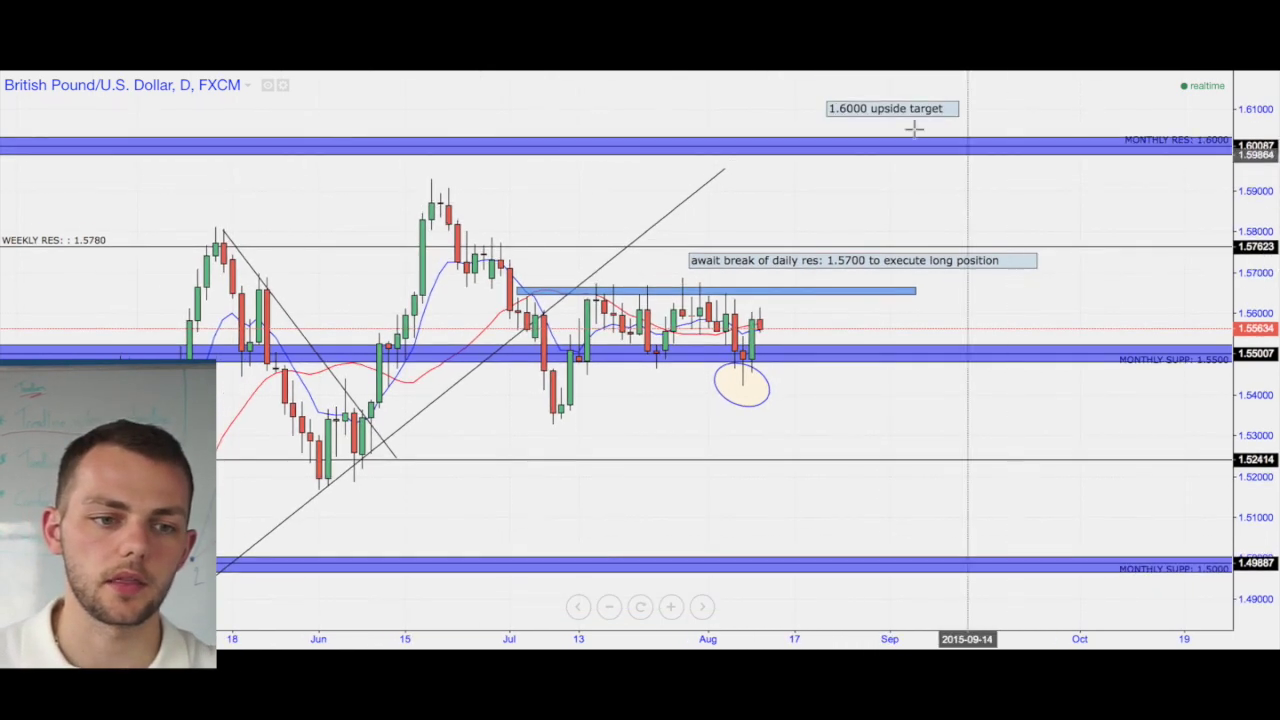
{"action": "scroll", "coordinate": [966, 194], "scroll_direction": "left", "scroll_amount": 4}
{"action": "left_click_drag", "start_coordinate": [1251, 329], "coordinate": [1250, 386]}
{"action": "left_click_drag", "start_coordinate": [1161, 389], "coordinate": [1105, 339]}
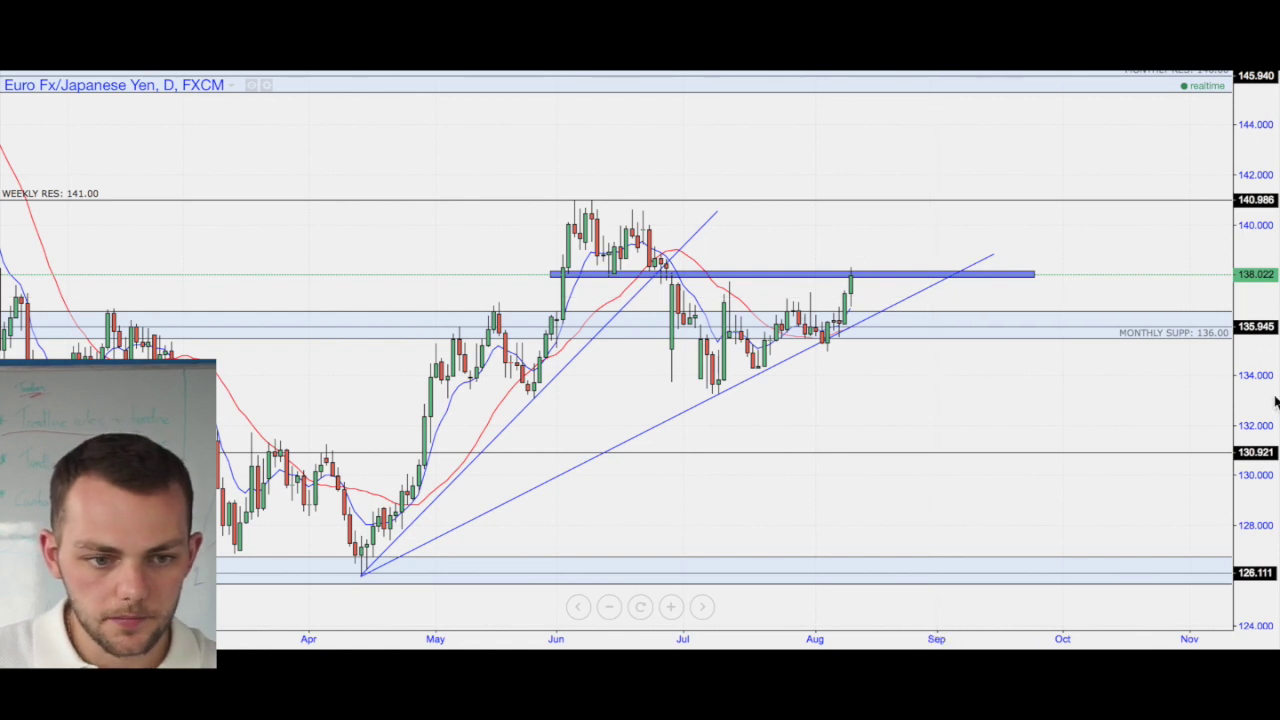
Step: Frame the daily EUR/JPY chart to show the decline, the April low and both rising trendlines
{"action": "left_click_drag", "start_coordinate": [1268, 401], "coordinate": [1260, 368]}
{"action": "left_click_drag", "start_coordinate": [1059, 396], "coordinate": [1056, 378]}
{"action": "left_click_drag", "start_coordinate": [1235, 237], "coordinate": [1232, 278]}
{"action": "left_click_drag", "start_coordinate": [917, 374], "coordinate": [915, 386]}
{"action": "scroll", "coordinate": [867, 406], "scroll_direction": "down", "scroll_amount": 2}
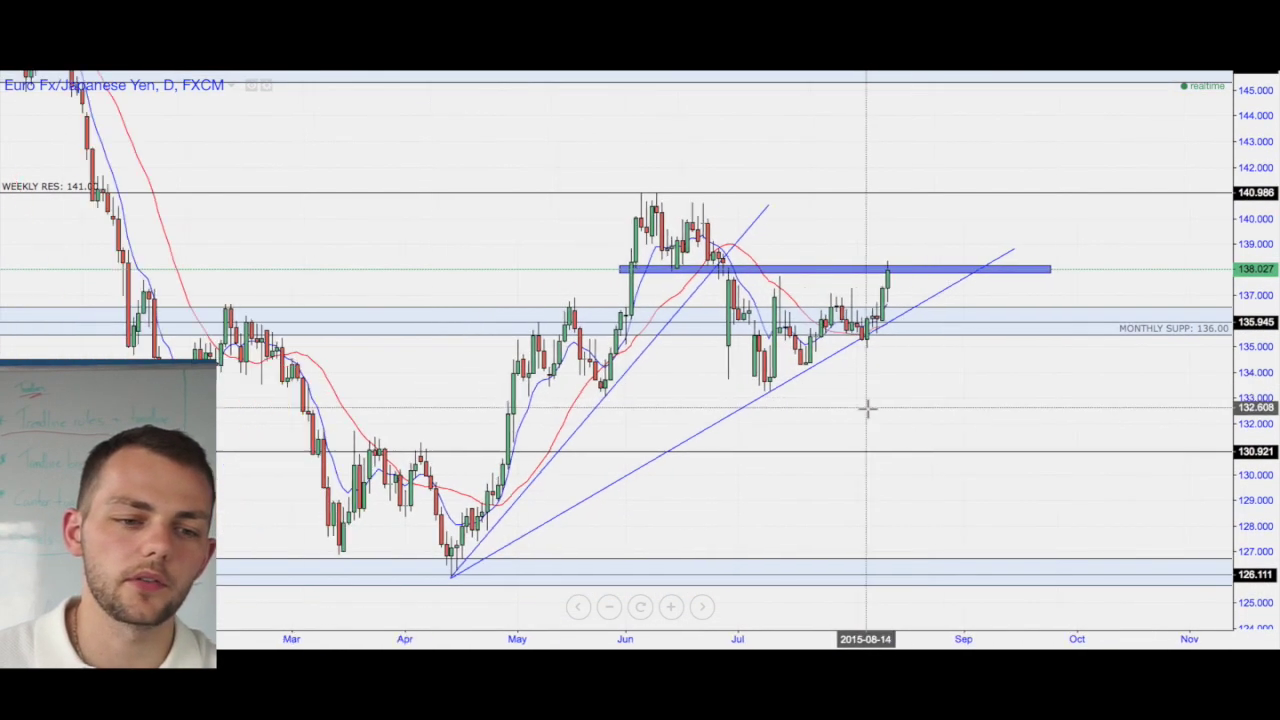
Step: Enlarge the recent daily EUR/JPY candles testing the resistance zone near 138
{"action": "scroll", "coordinate": [867, 407], "scroll_direction": "up", "scroll_amount": 5}
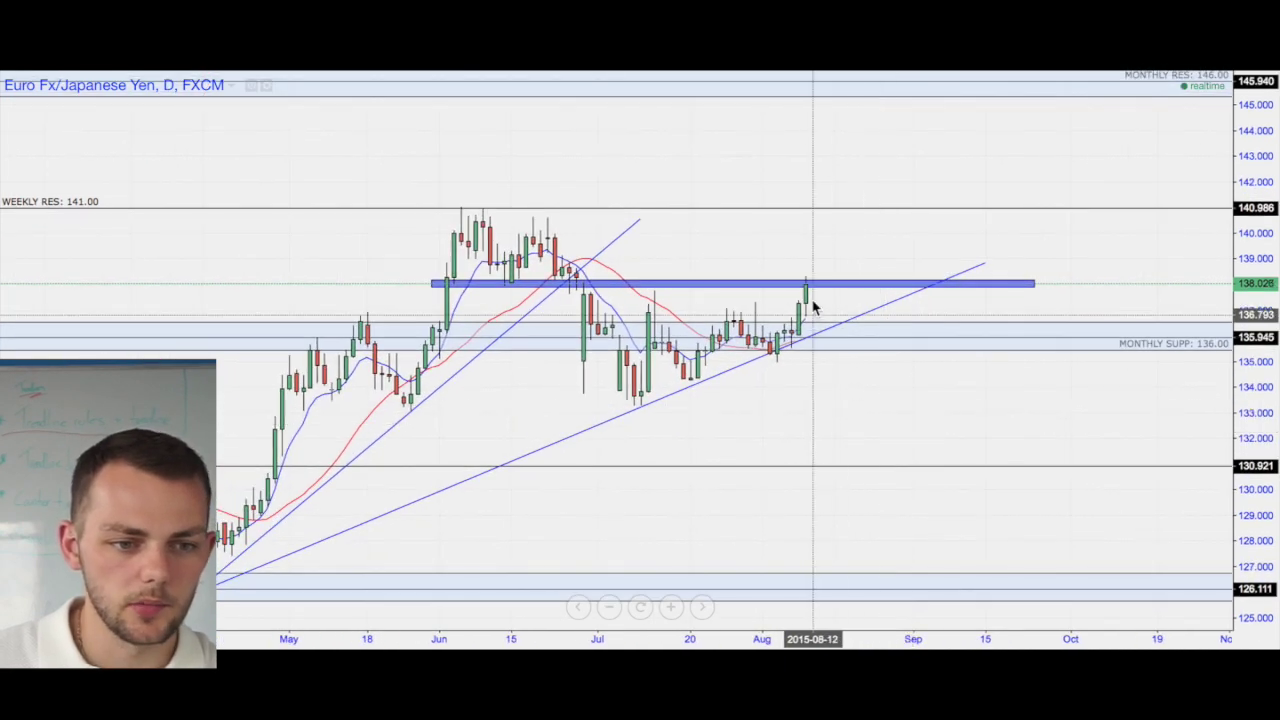
{"action": "left_click_drag", "start_coordinate": [800, 438], "coordinate": [811, 432]}
{"action": "left_click", "coordinate": [935, 411]}
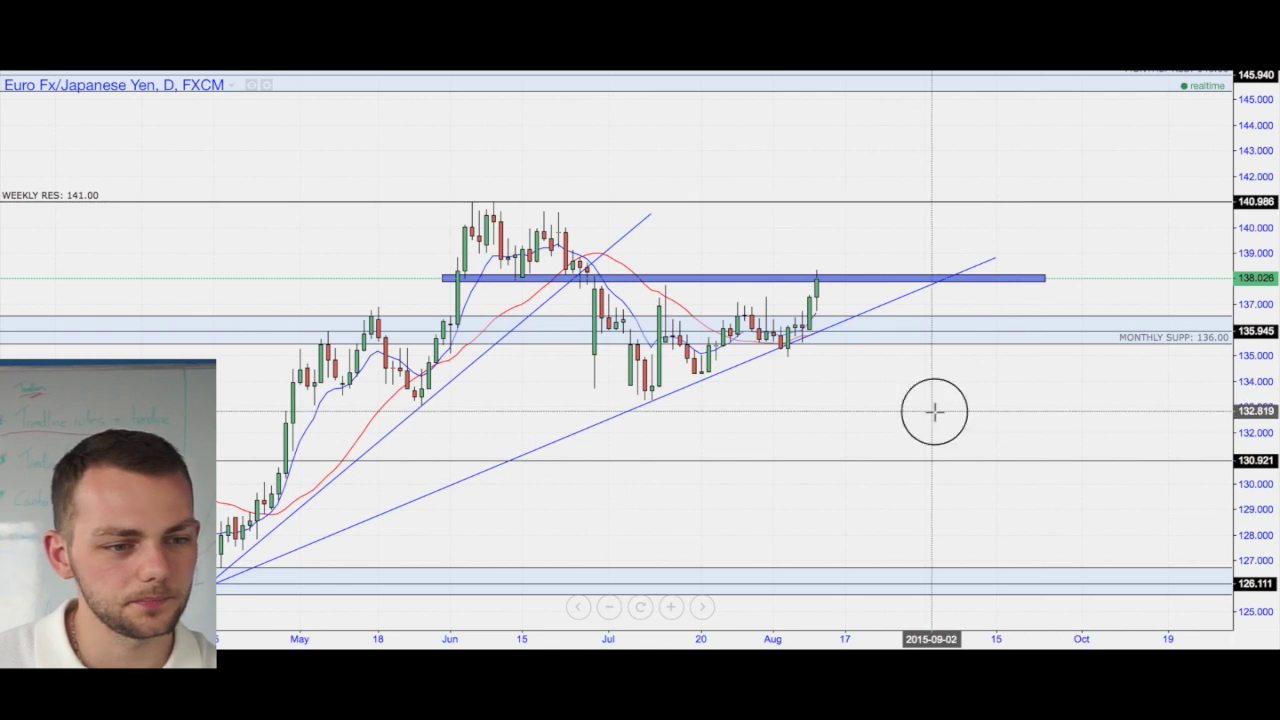
Step: Widen the daily EUR/JPY chart to examine the trendlines from the April low between monthly support and the 146.00 resistance
{"action": "scroll", "coordinate": [938, 411], "scroll_direction": "down", "scroll_amount": 5}
{"action": "left_click_drag", "start_coordinate": [989, 406], "coordinate": [901, 430]}
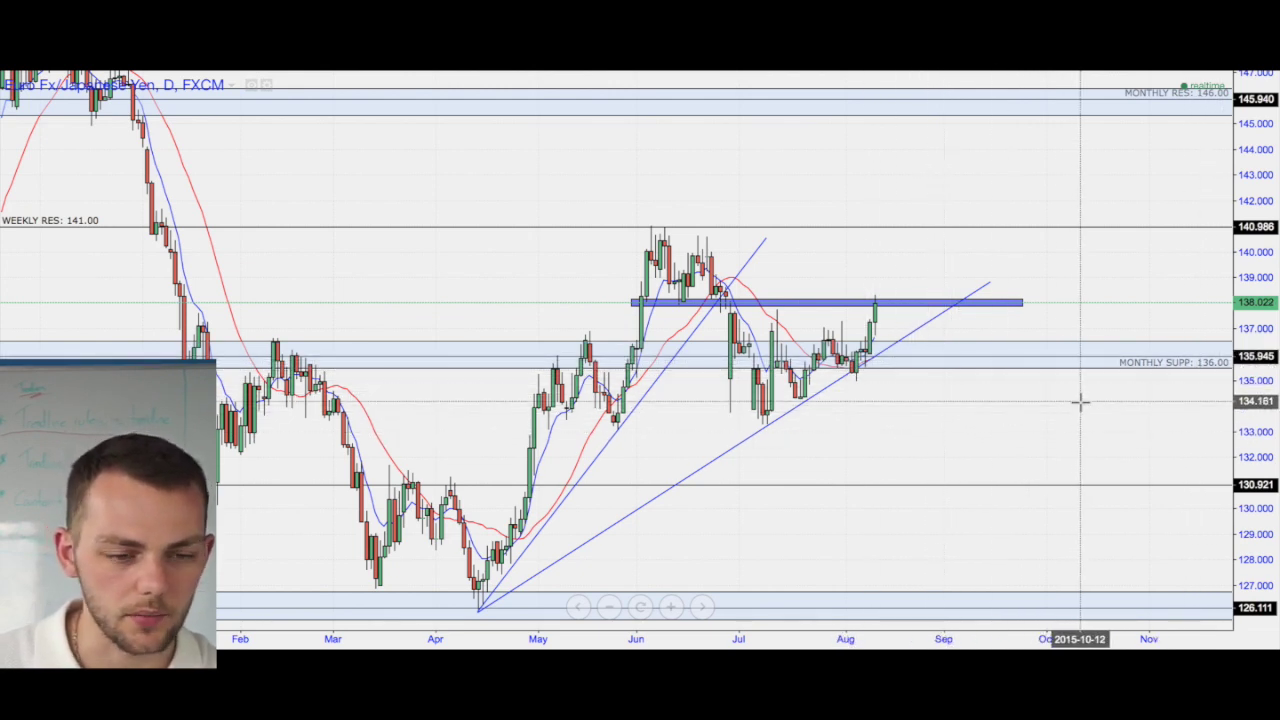
{"action": "left_click_drag", "start_coordinate": [445, 256], "coordinate": [428, 258]}
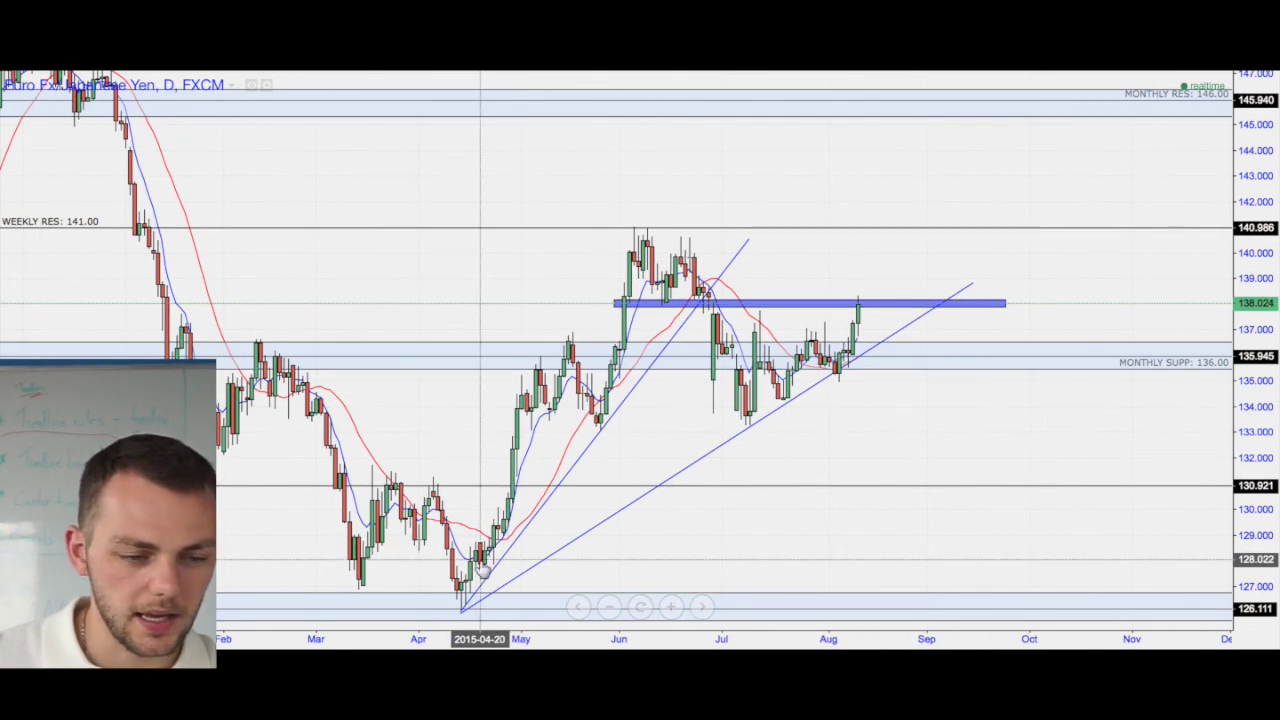
{"action": "left_click_drag", "start_coordinate": [1022, 423], "coordinate": [1018, 426]}
{"action": "scroll", "coordinate": [1021, 422], "scroll_direction": "up", "scroll_amount": 1}
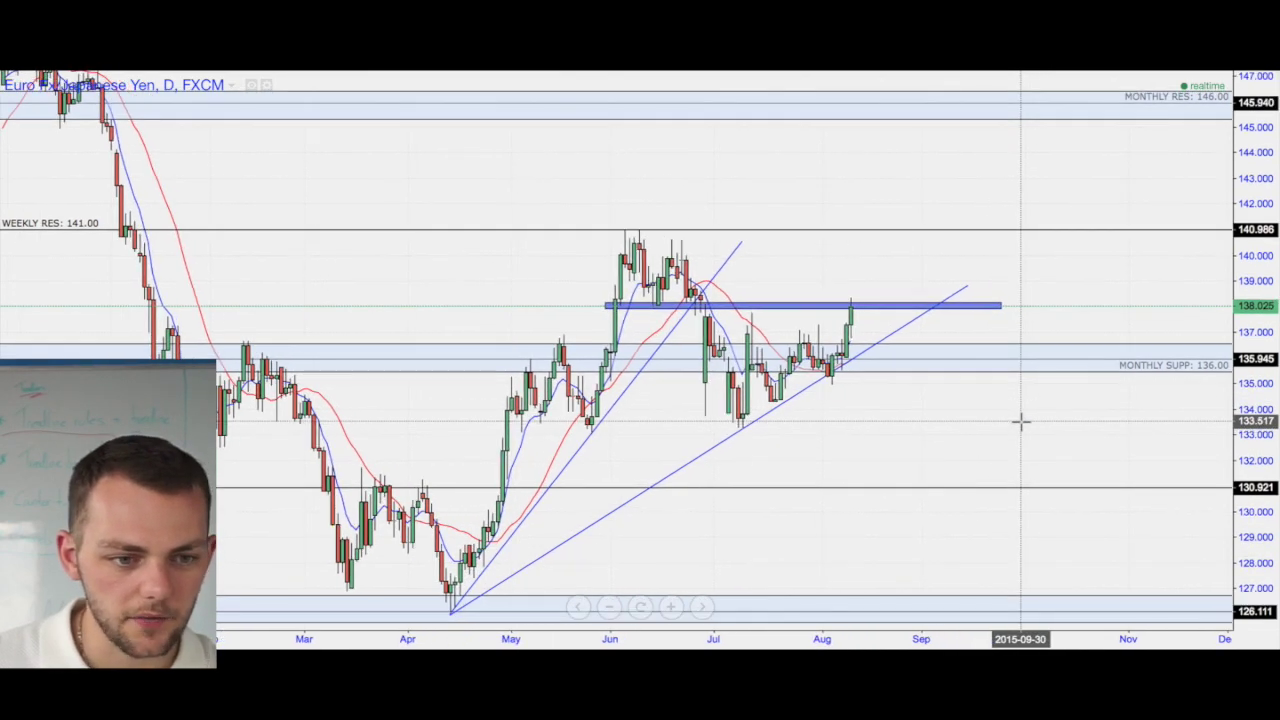
Step: View daily EUR/JPY as a line chart, restore the candlesticks and examine price at the resistance zone near 138
{"action": "left_click", "coordinate": [573, 69]}
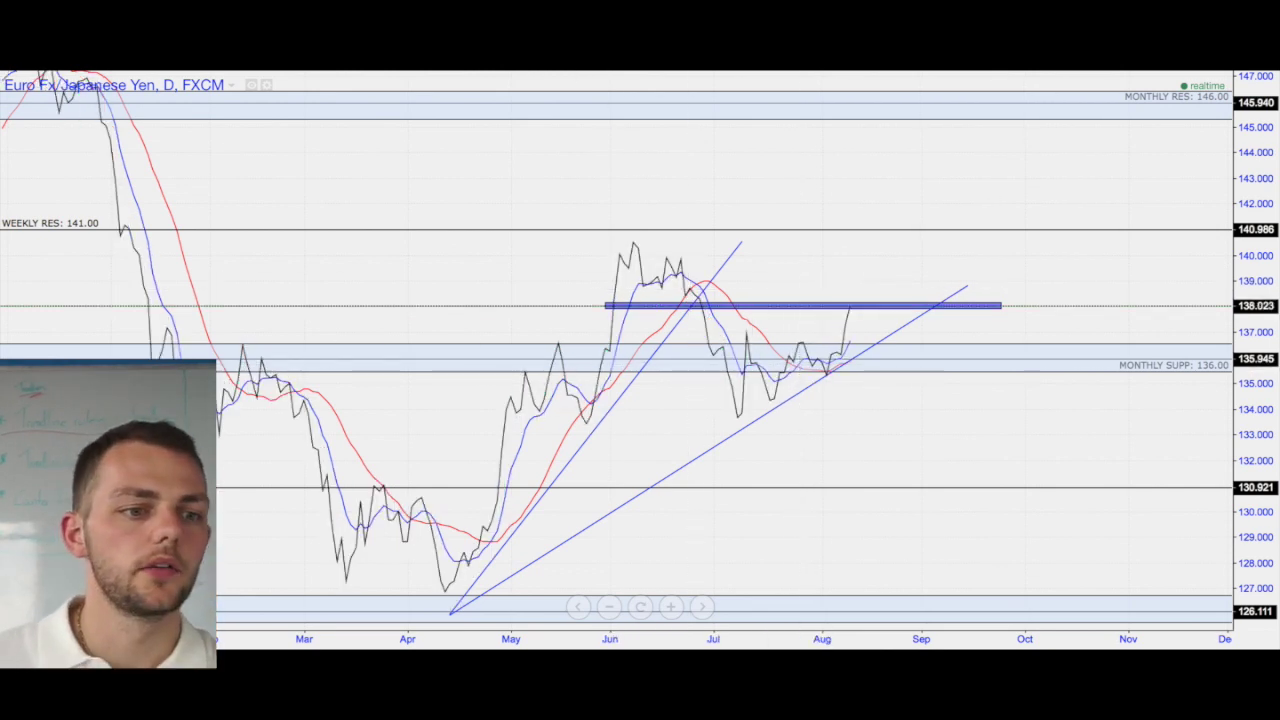
{"action": "left_click", "coordinate": [558, 68]}
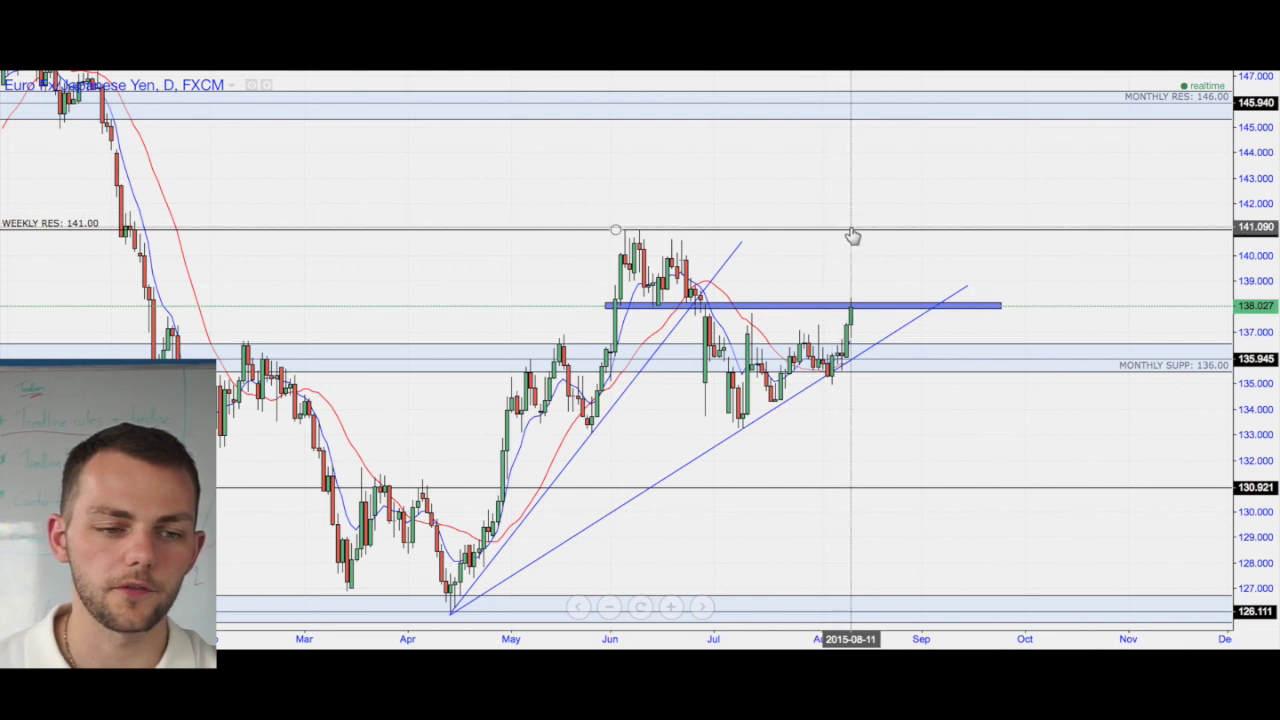
{"action": "left_click_drag", "start_coordinate": [886, 423], "coordinate": [908, 415]}
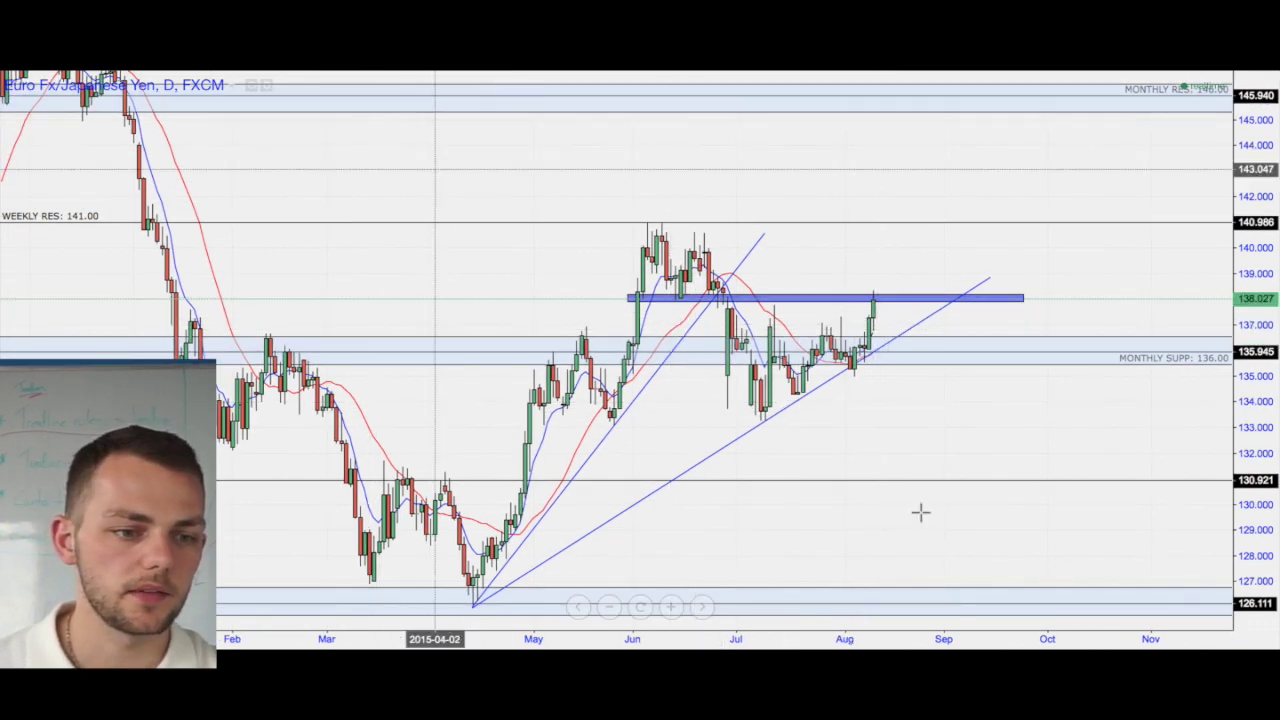
{"action": "left_click", "coordinate": [859, 299]}
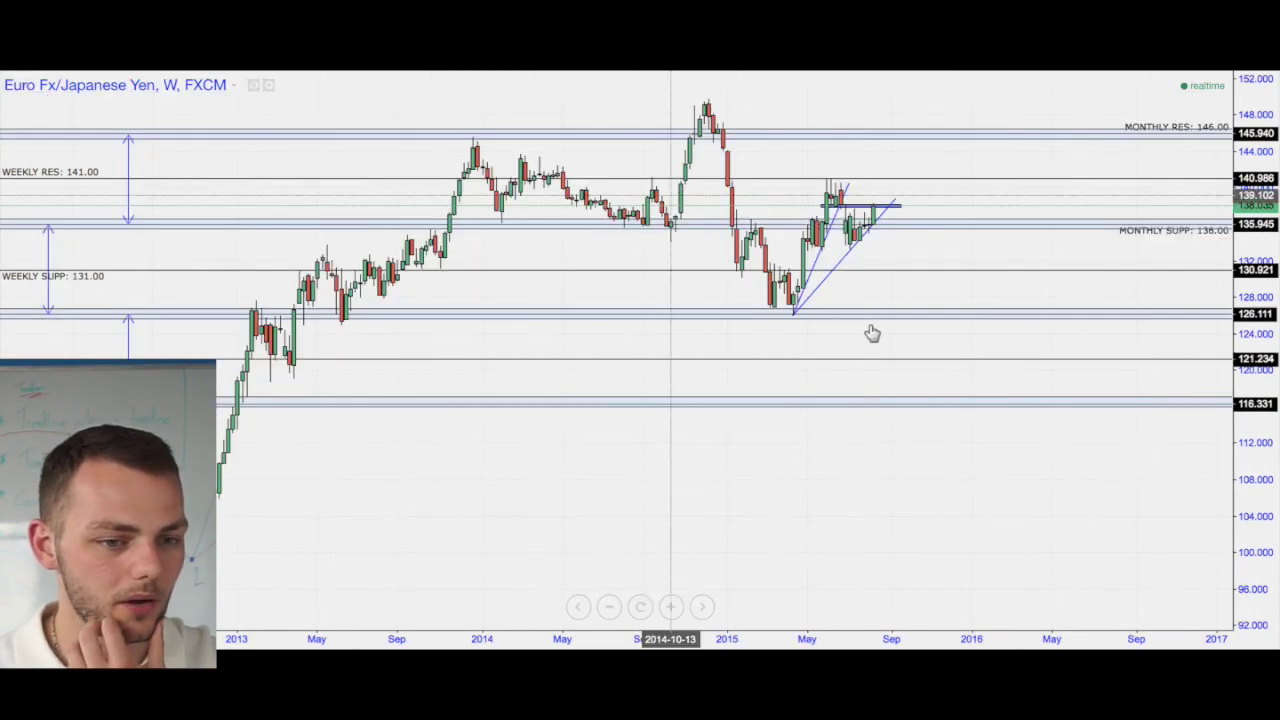
Step: Switch EUR/JPY from the weekly through the daily to the 240-minute timeframe and widen the view to include the June highs
{"action": "left_click", "coordinate": [332, 63]}
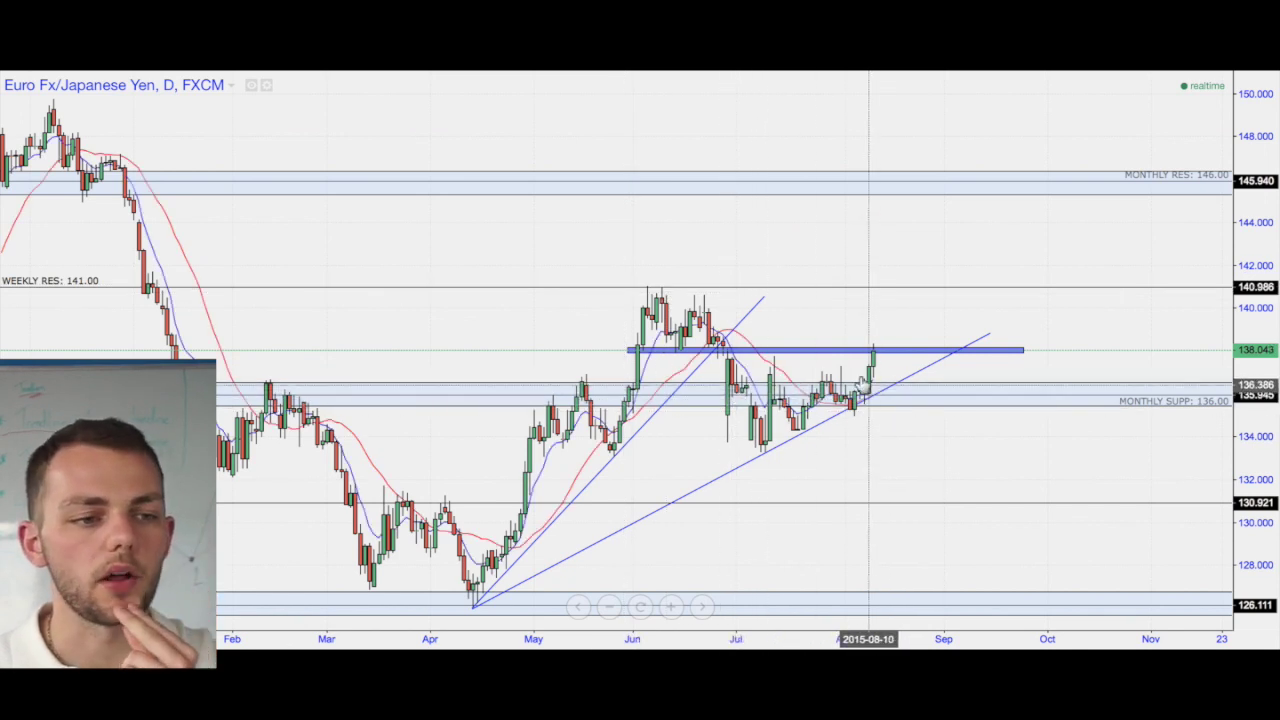
{"action": "left_click", "coordinate": [271, 65]}
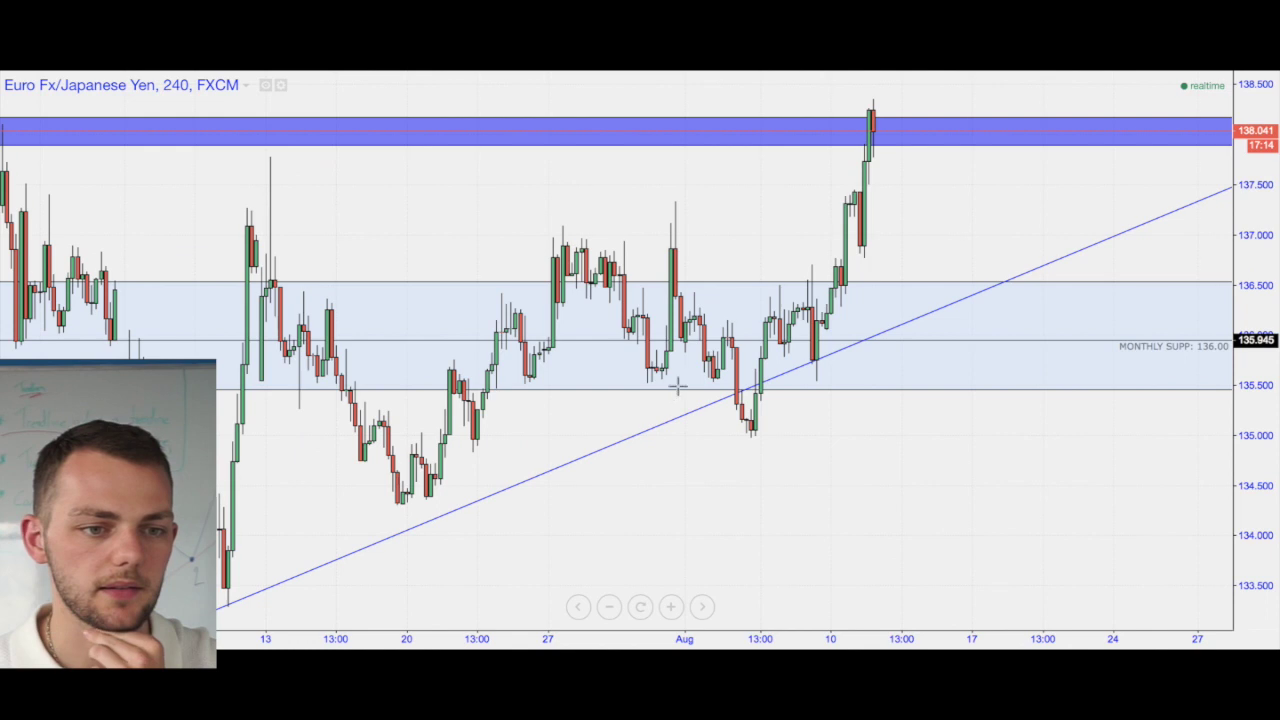
{"action": "scroll", "coordinate": [960, 356], "scroll_direction": "down", "scroll_amount": 1}
{"action": "scroll", "coordinate": [977, 378], "scroll_direction": "down", "scroll_amount": 4}
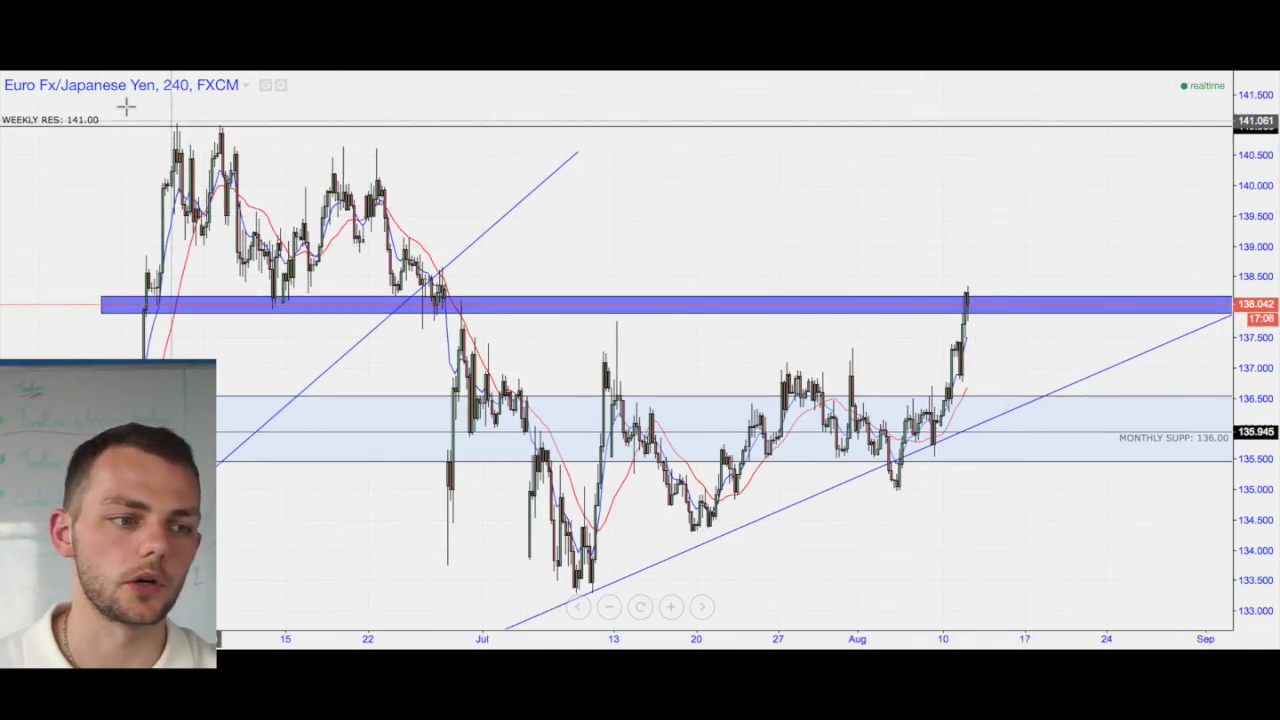
Step: Return EUR/JPY to the daily timeframe and enlarge its candles
{"action": "left_click", "coordinate": [340, 70]}
{"action": "scroll", "coordinate": [717, 271], "scroll_direction": "up", "scroll_amount": 5}
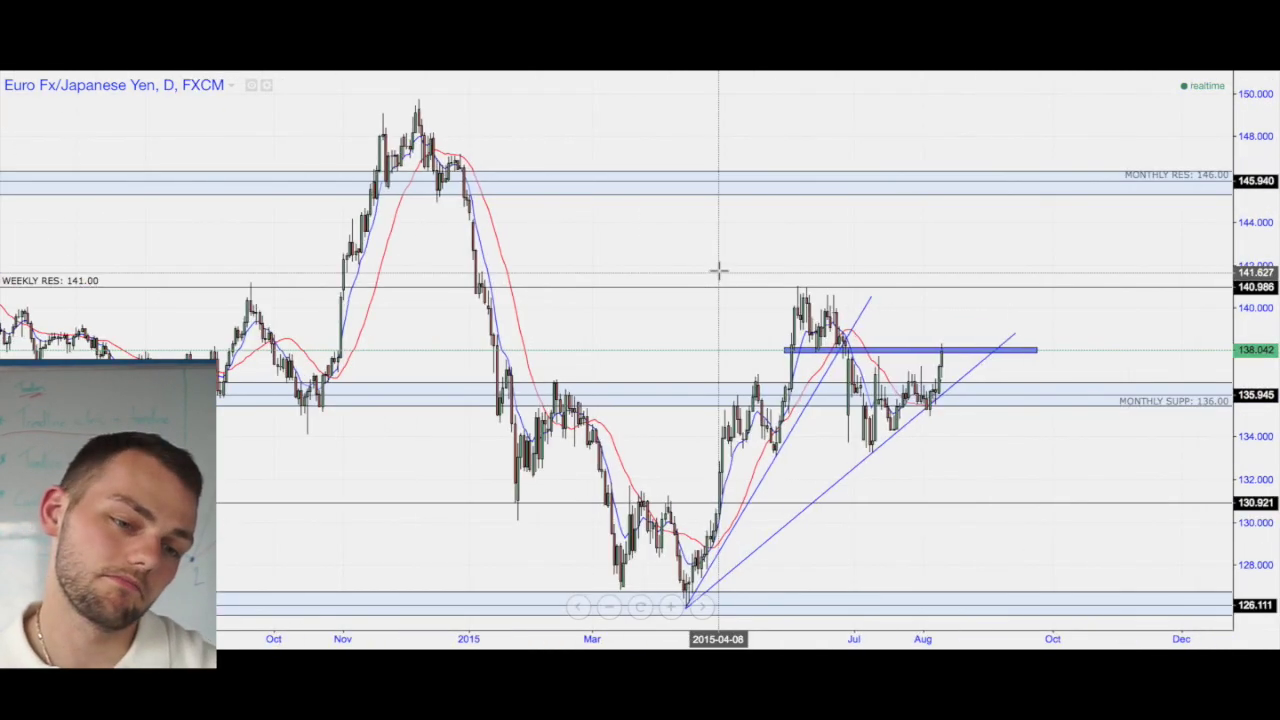
Step: Switch from EUR/JPY to daily USD/JPY and examine price at the 125.00 weekly resistance and the prior June high
{"action": "scroll", "coordinate": [857, 370], "scroll_direction": "down", "scroll_amount": 3}
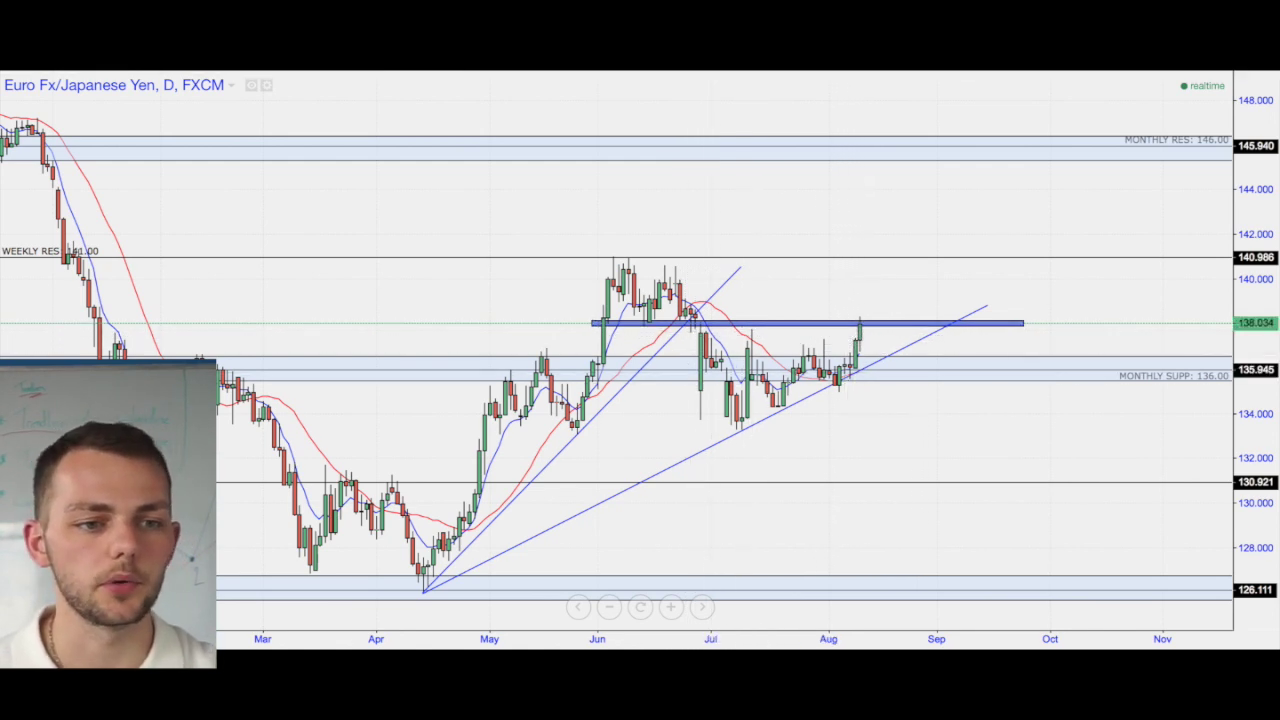
{"action": "left_click", "coordinate": [885, 60]}
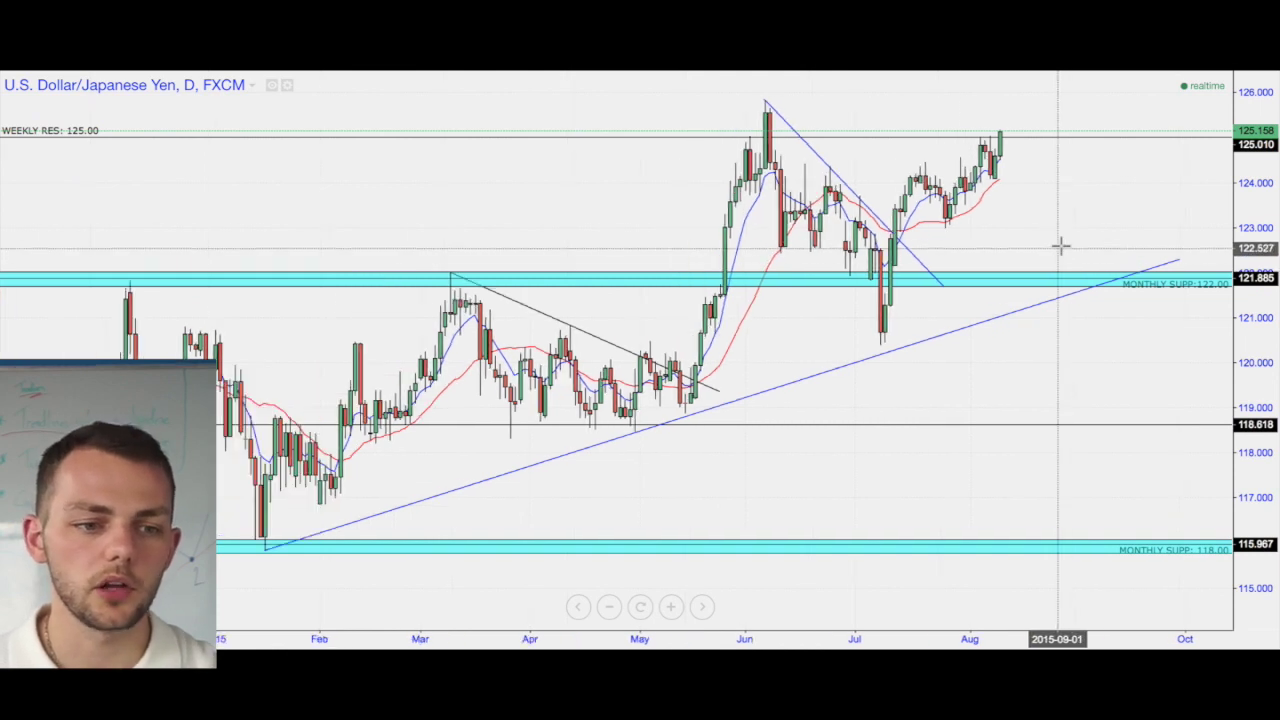
{"action": "scroll", "coordinate": [1060, 245], "scroll_direction": "down", "scroll_amount": 4}
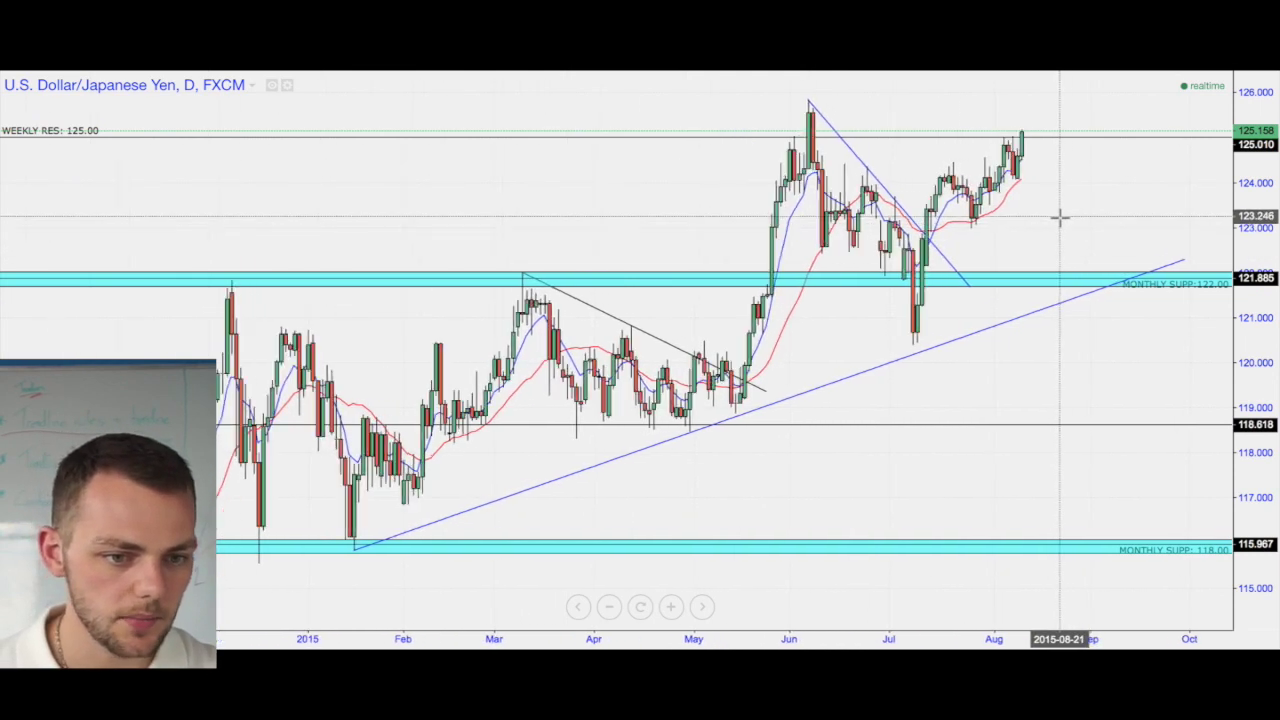
{"action": "scroll", "coordinate": [985, 290], "scroll_direction": "up", "scroll_amount": 1}
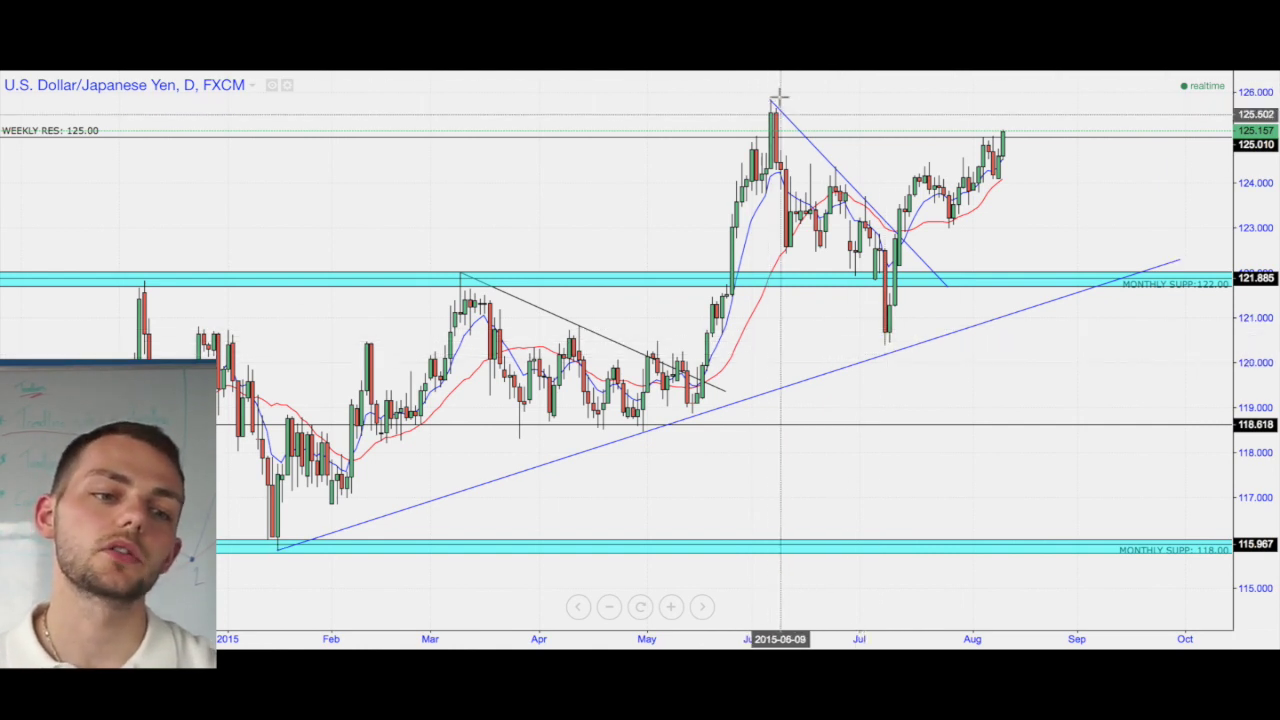
Step: Draw a projection line on USD/JPY from the latest candle near 125.2 up to the 128.00 monthly resistance in late August
{"action": "left_click_drag", "start_coordinate": [1246, 205], "coordinate": [1114, 297]}
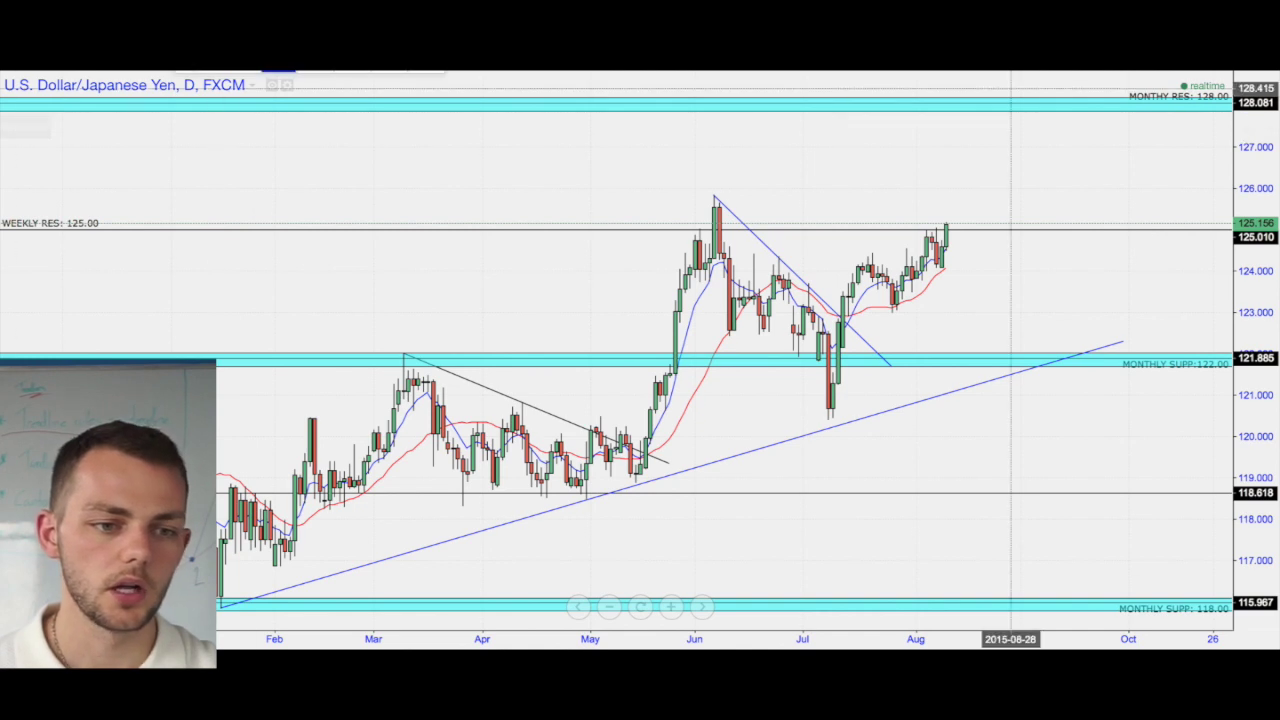
{"action": "left_click", "coordinate": [955, 222]}
{"action": "left_click", "coordinate": [1000, 104]}
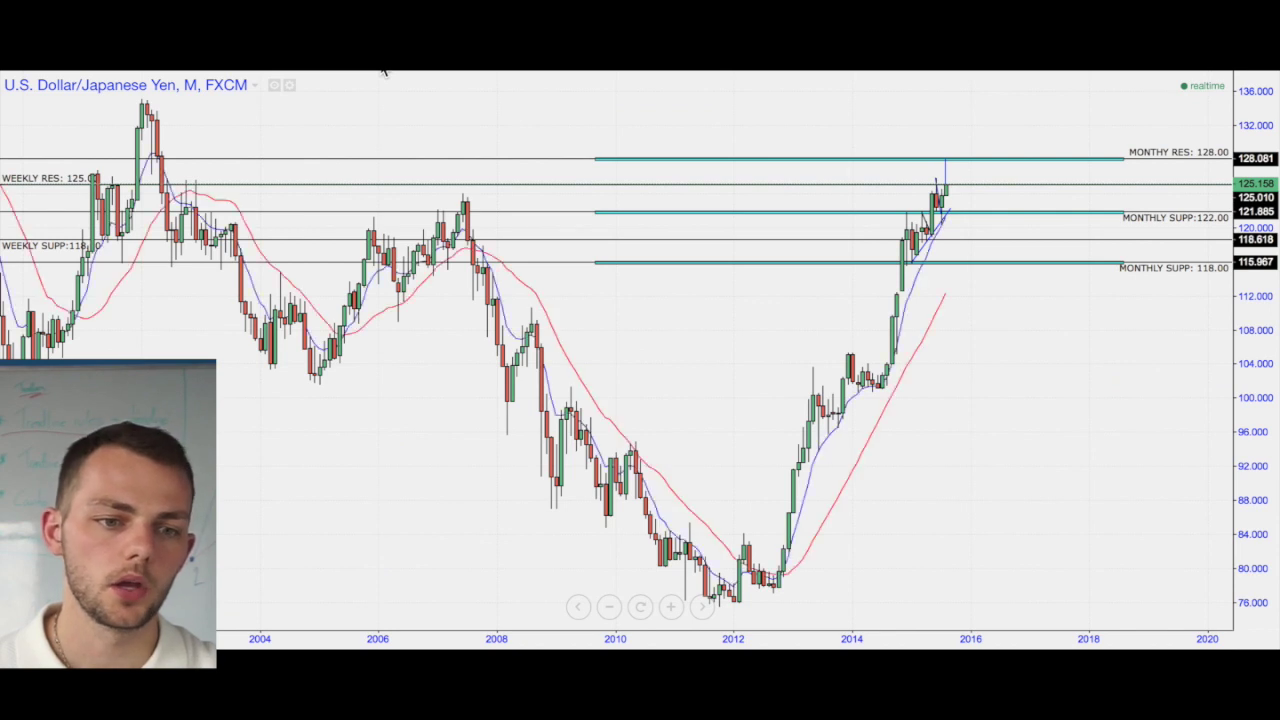
Step: Step USD/JPY down from the monthly to the weekly and daily timeframes to examine the move toward 128.00
{"action": "left_click", "coordinate": [386, 66]}
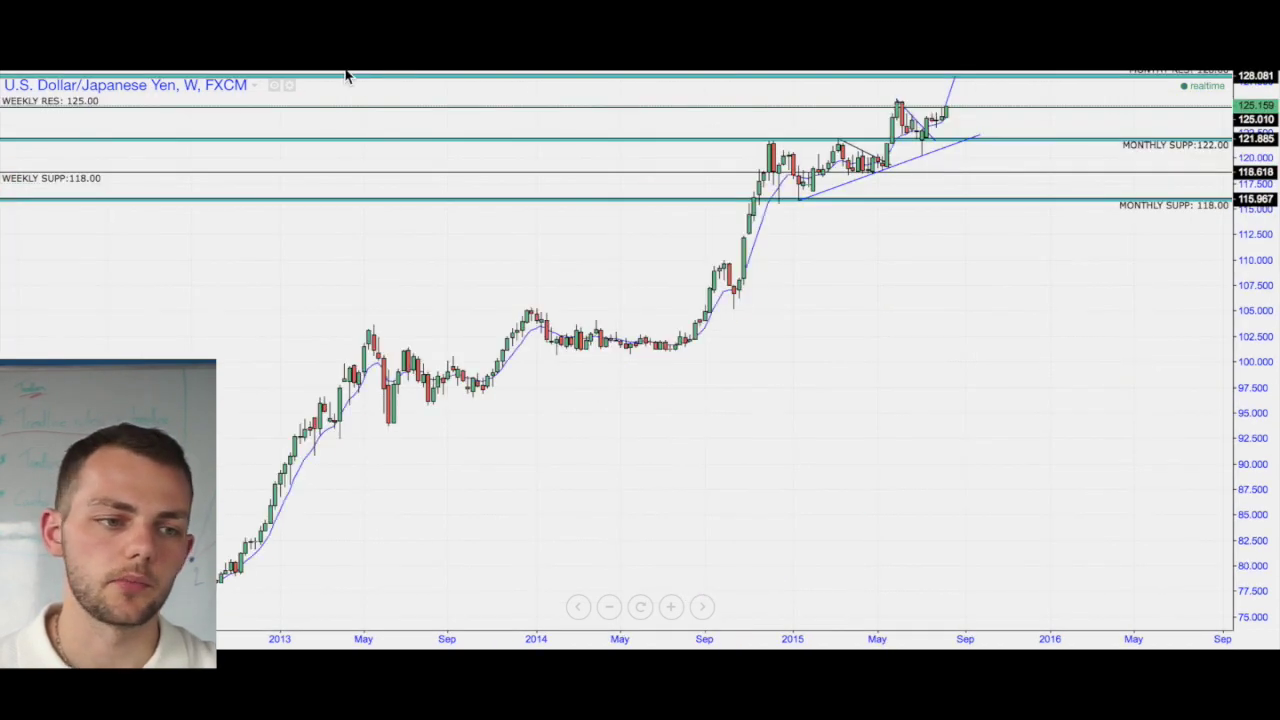
{"action": "left_click", "coordinate": [334, 69]}
{"action": "left_click_drag", "start_coordinate": [1241, 308], "coordinate": [1151, 391]}
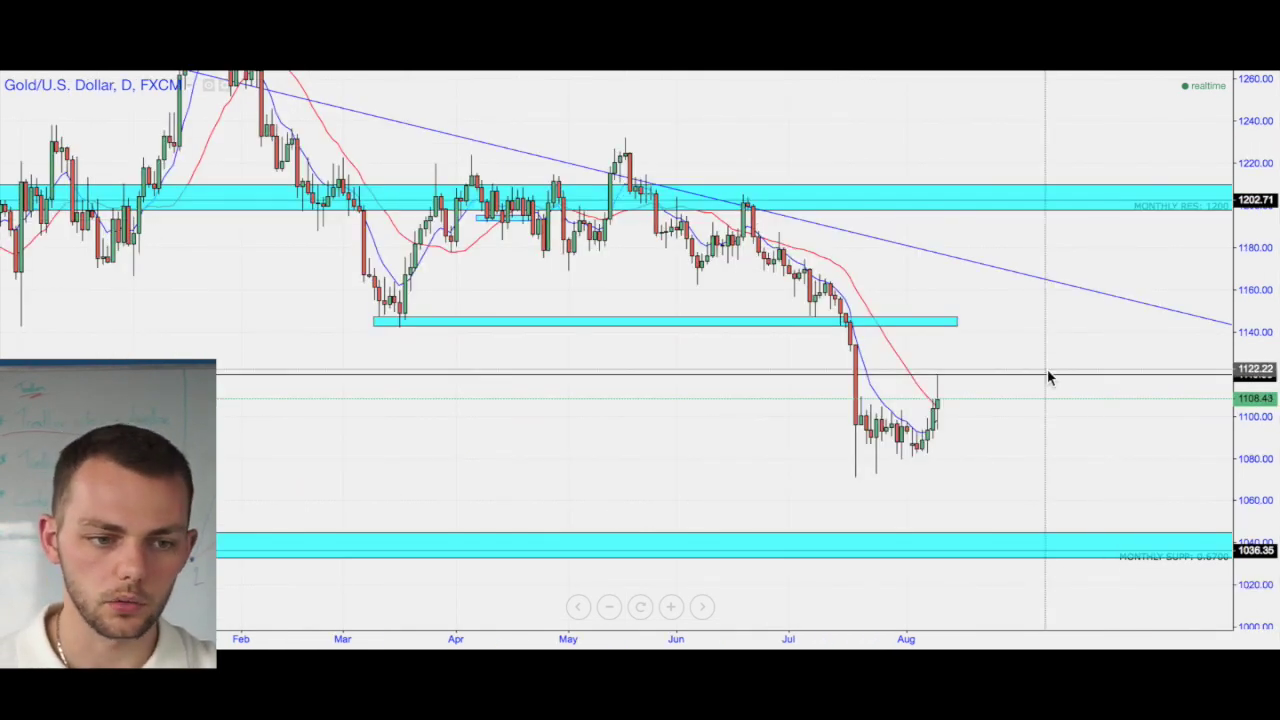
Step: Examine Gold/U.S. Dollar on the daily and weekly timeframes around the 1120 weekly resistance and the monthly support below it
{"action": "left_click_drag", "start_coordinate": [1268, 278], "coordinate": [1266, 267]}
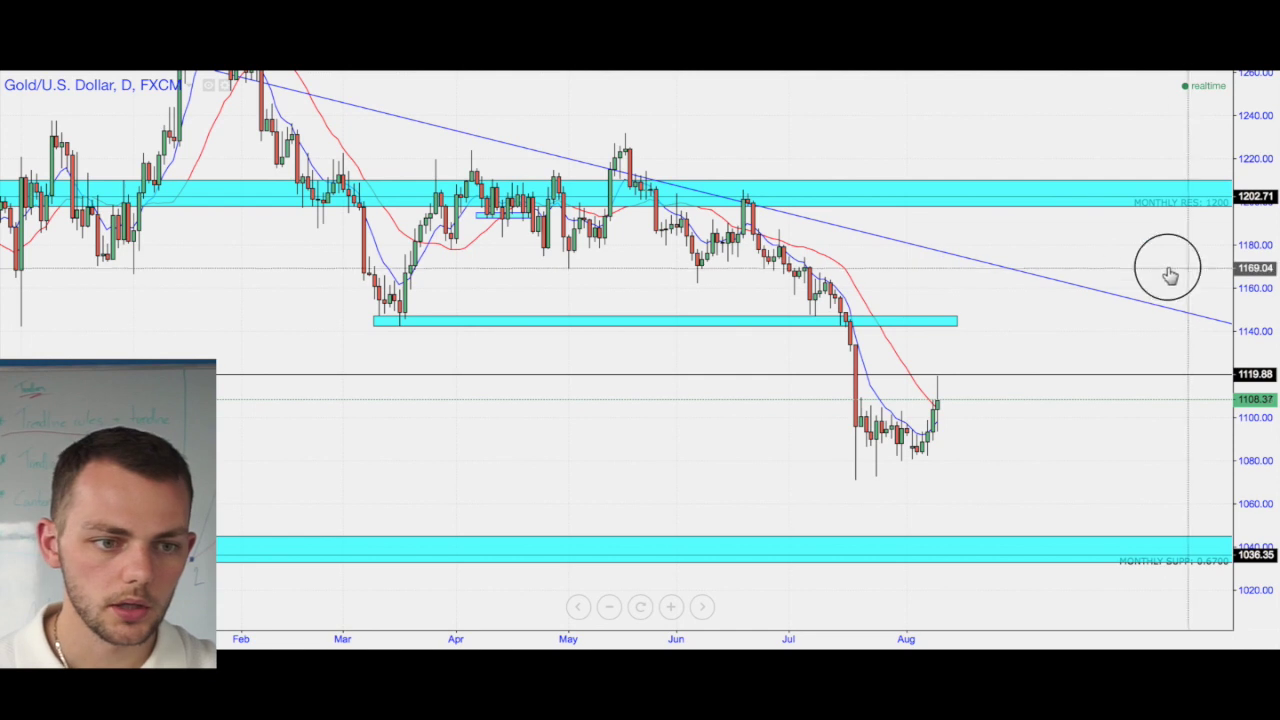
{"action": "left_click_drag", "start_coordinate": [1169, 277], "coordinate": [1106, 222]}
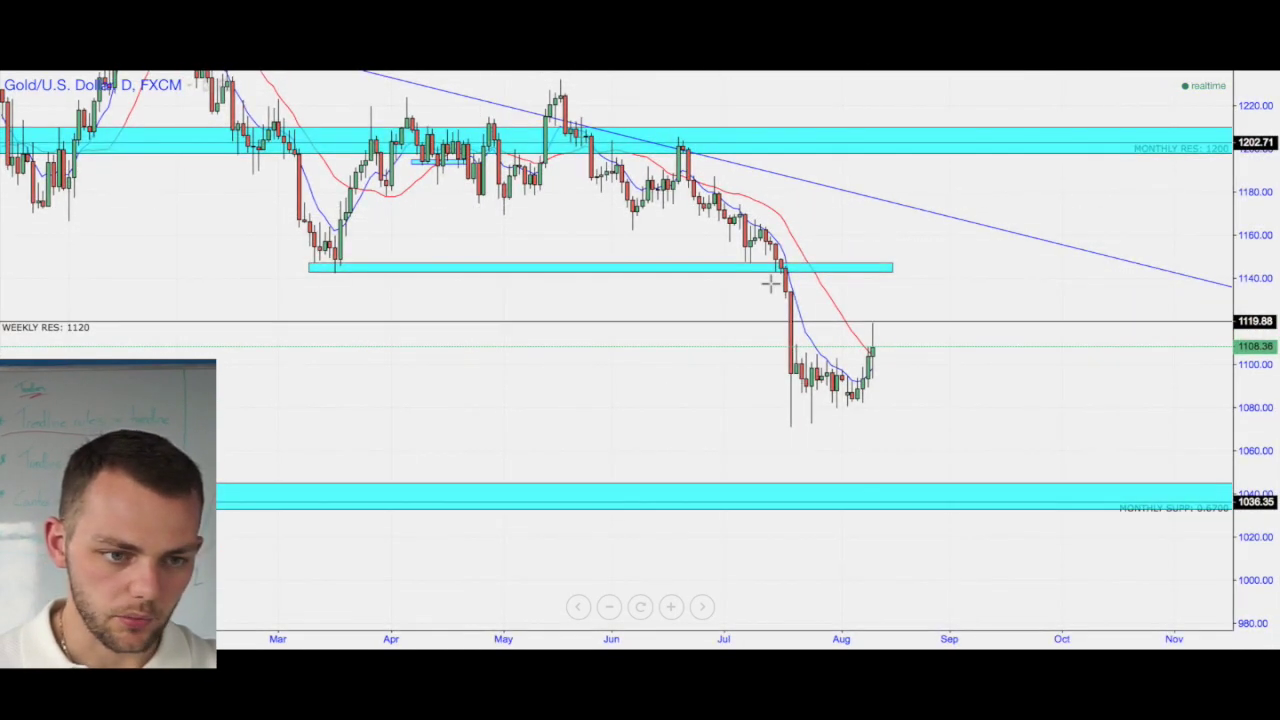
{"action": "left_click_drag", "start_coordinate": [1089, 368], "coordinate": [1037, 165]}
{"action": "left_click_drag", "start_coordinate": [871, 365], "coordinate": [838, 117]}
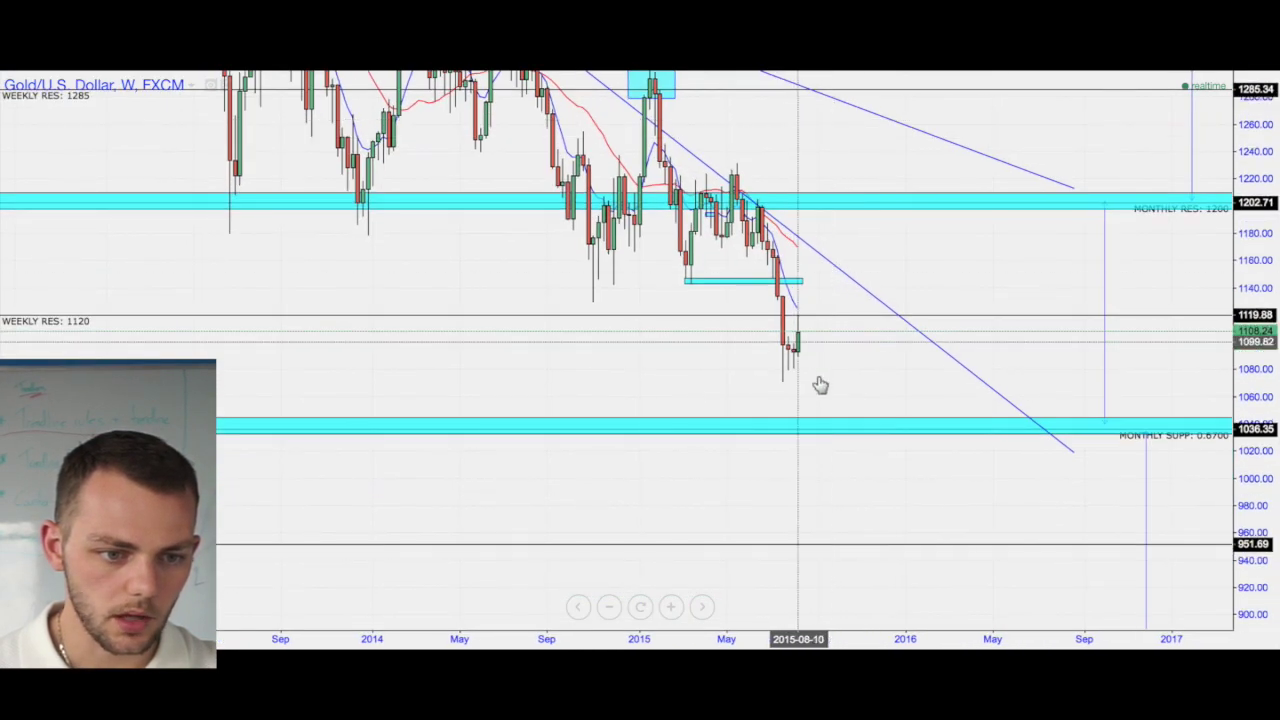
{"action": "left_click_drag", "start_coordinate": [845, 391], "coordinate": [892, 380]}
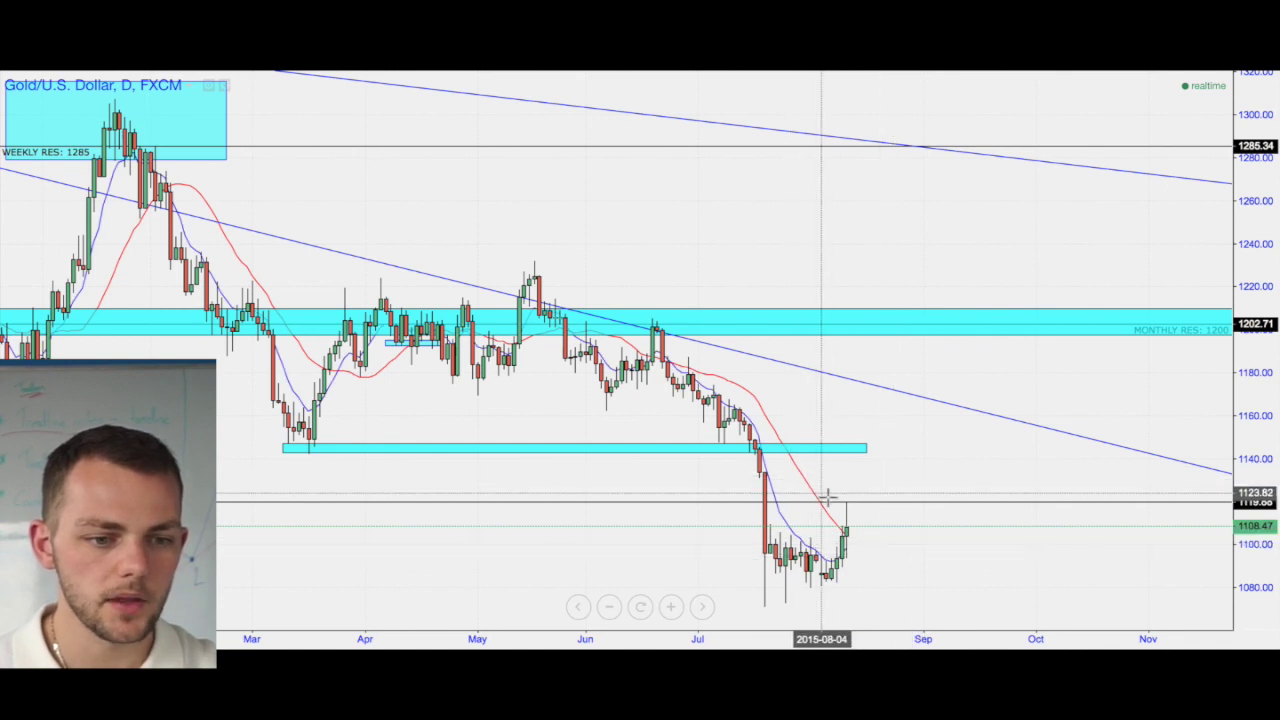
Step: Mark the latest daily Gold candle's upper wick at the 1120 weekly resistance with a small rectangle from about 1116 to 1124
{"action": "left_click_drag", "start_coordinate": [1246, 467], "coordinate": [1232, 437]}
{"action": "left_click_drag", "start_coordinate": [925, 383], "coordinate": [905, 175]}
{"action": "scroll", "coordinate": [889, 360], "scroll_direction": "up", "scroll_amount": 4}
{"action": "left_click_drag", "start_coordinate": [649, 354], "coordinate": [1015, 381]}
{"action": "left_click_drag", "start_coordinate": [1275, 405], "coordinate": [1237, 354]}
{"action": "left_click_drag", "start_coordinate": [1135, 377], "coordinate": [942, 456]}
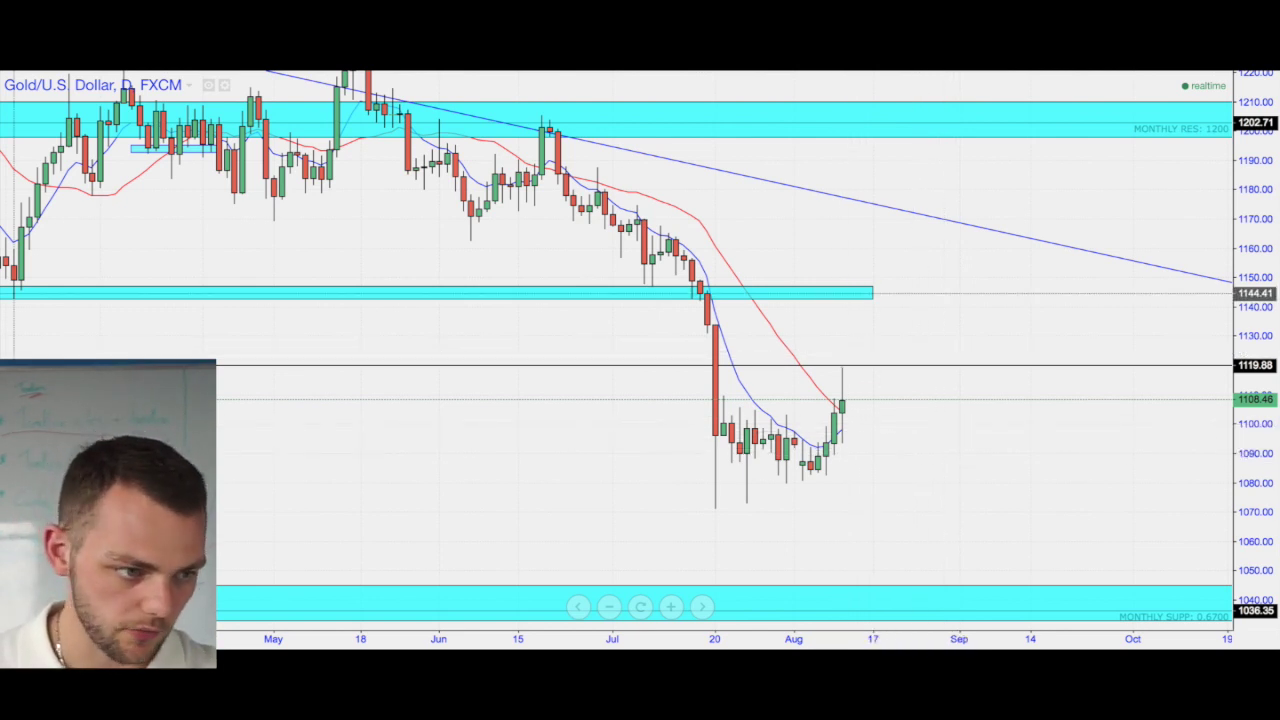
{"action": "left_click", "coordinate": [6, 224]}
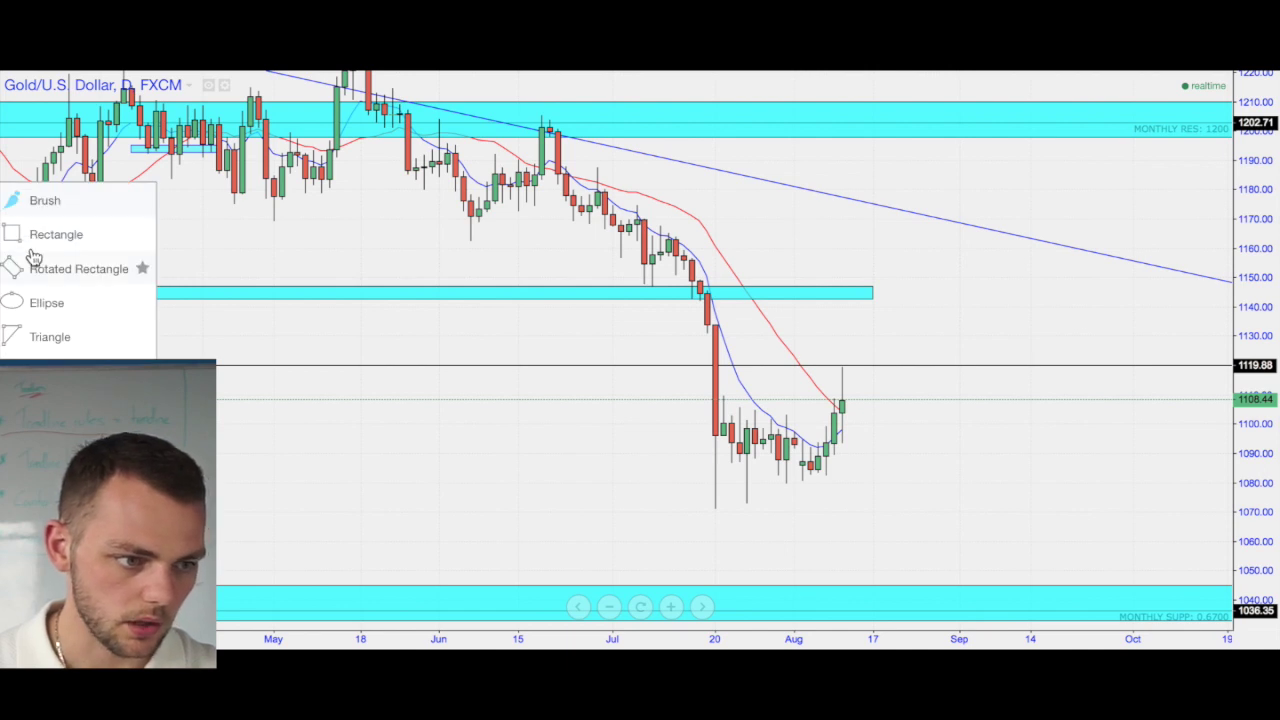
{"action": "left_click", "coordinate": [33, 250]}
{"action": "left_click", "coordinate": [826, 355]}
{"action": "left_click", "coordinate": [857, 377]}
Step: Draw a projection line on Gold from about 1105 beside the latest candle down to about 1038 inside the monthly support zone
{"action": "left_click_drag", "start_coordinate": [913, 425], "coordinate": [889, 348]}
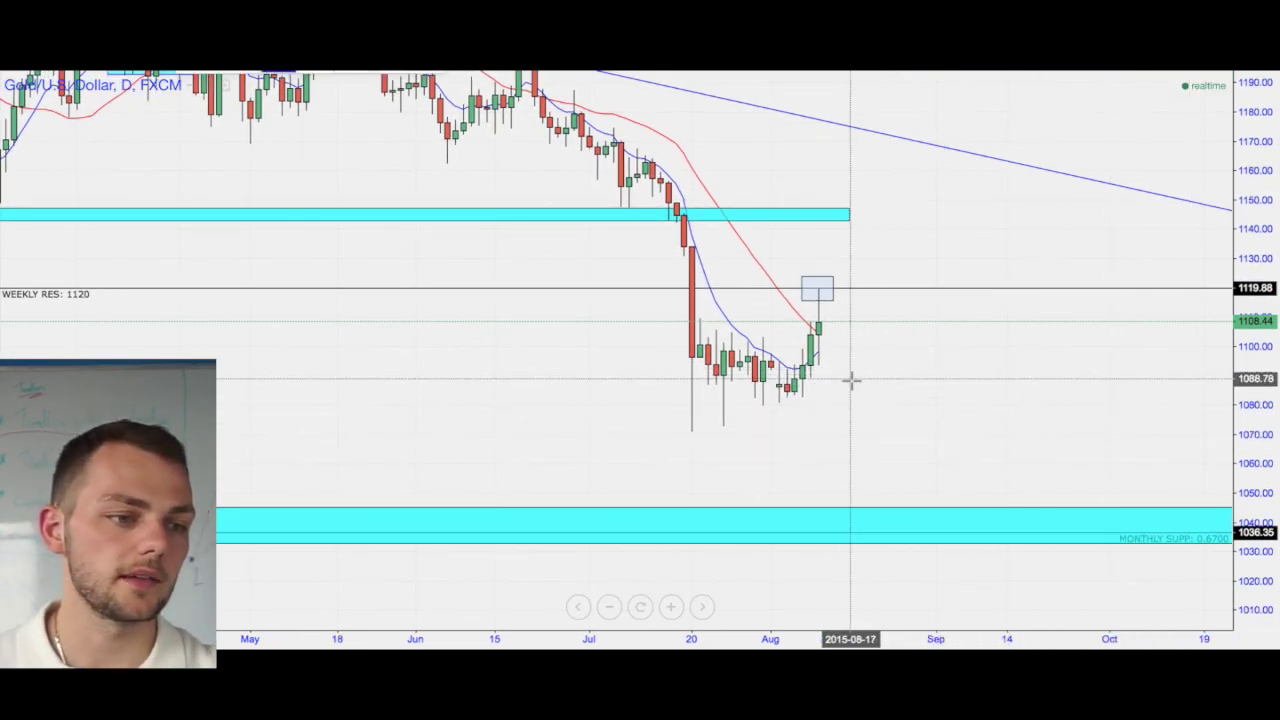
{"action": "left_click", "coordinate": [832, 330]}
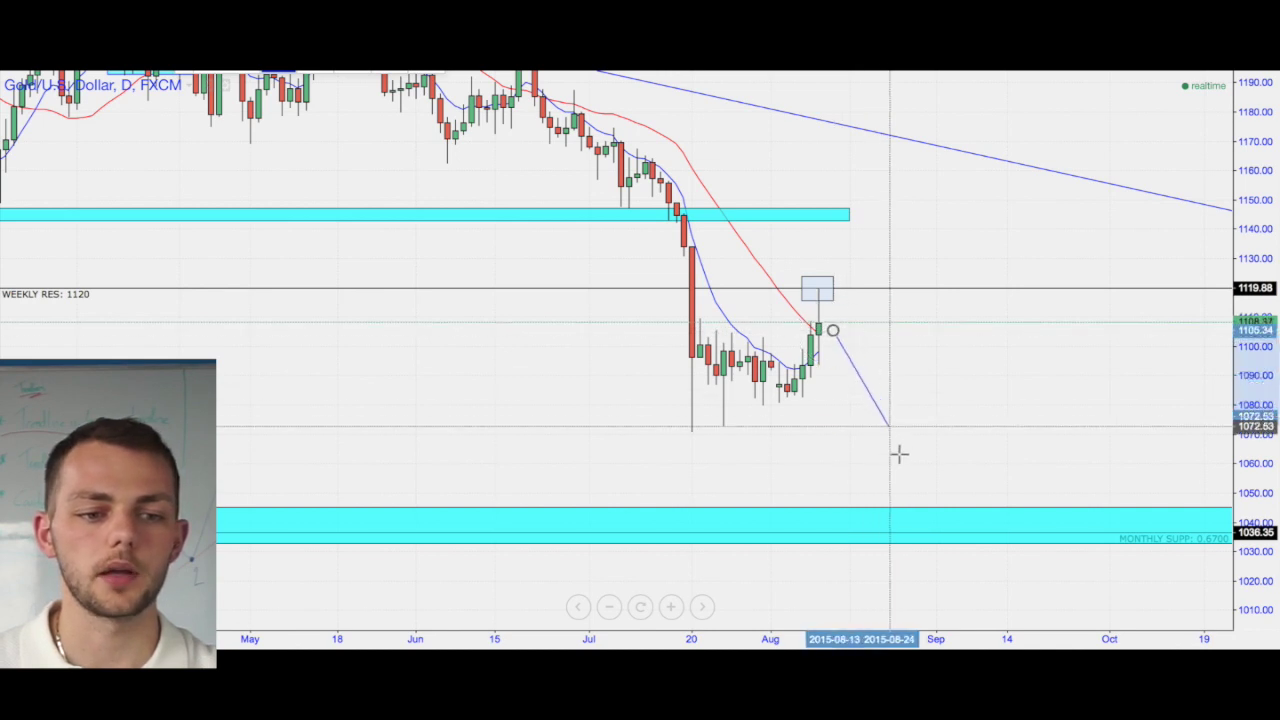
{"action": "left_click", "coordinate": [944, 528]}
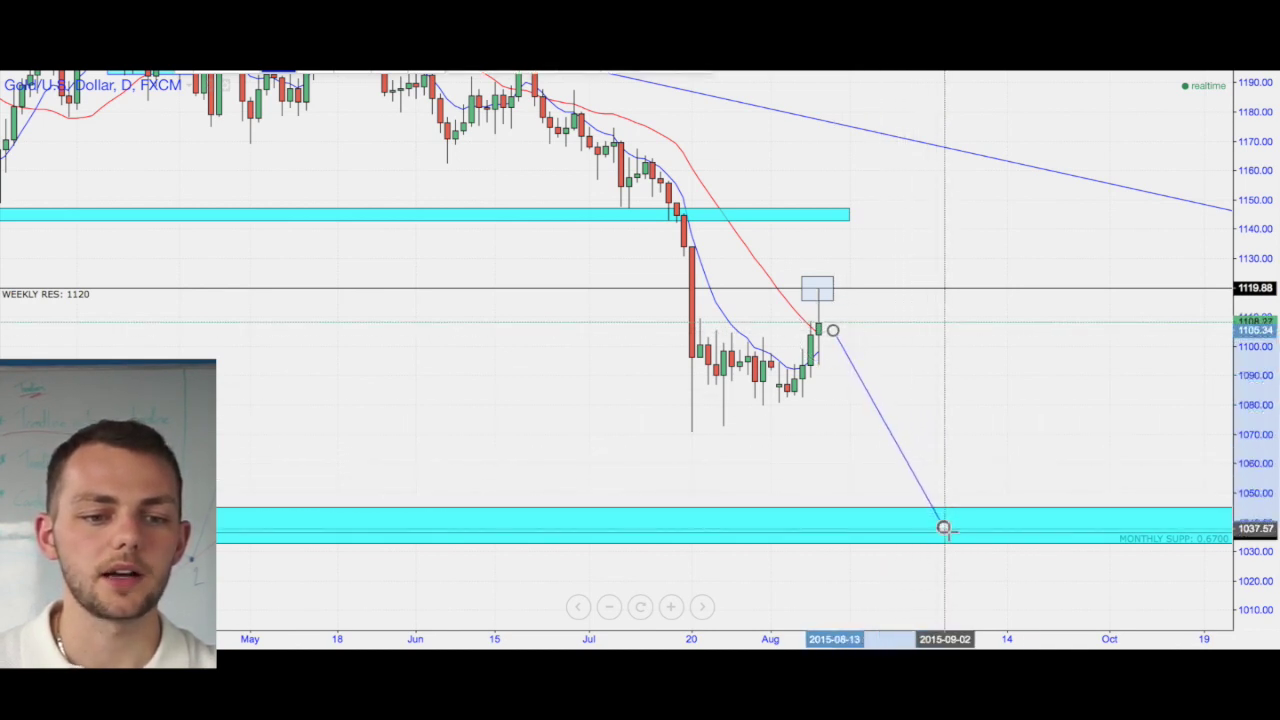
{"action": "left_click", "coordinate": [1006, 451]}
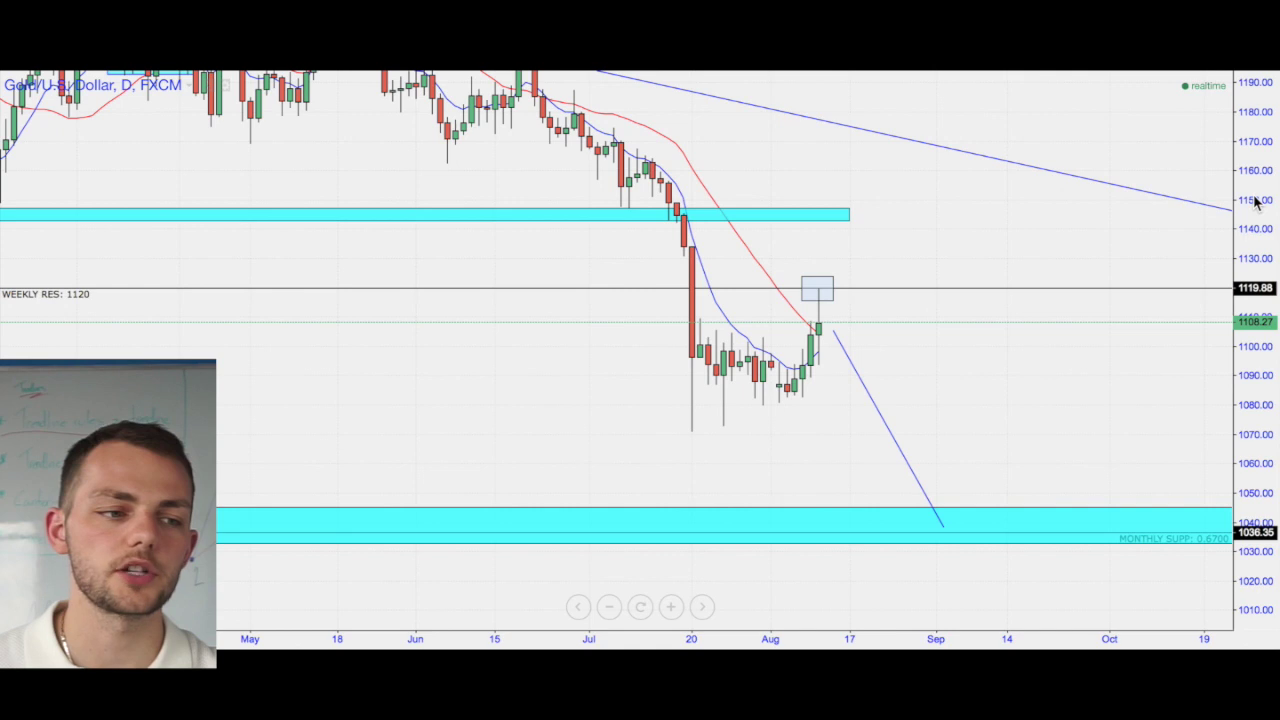
Step: Examine Gold's earlier daily price action back to the 1285 weekly resistance, and return to the latest candles and projection line
{"action": "left_click_drag", "start_coordinate": [1256, 203], "coordinate": [1256, 211]}
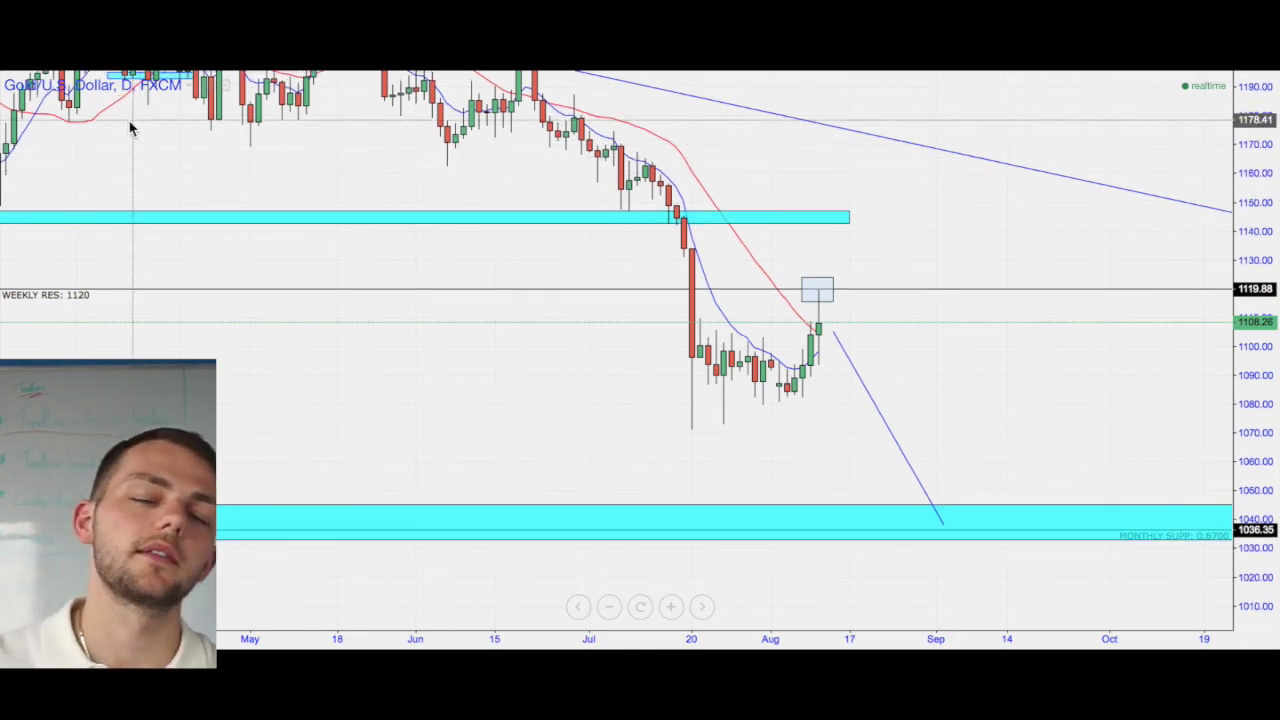
{"action": "left_click_drag", "start_coordinate": [343, 171], "coordinate": [543, 437]}
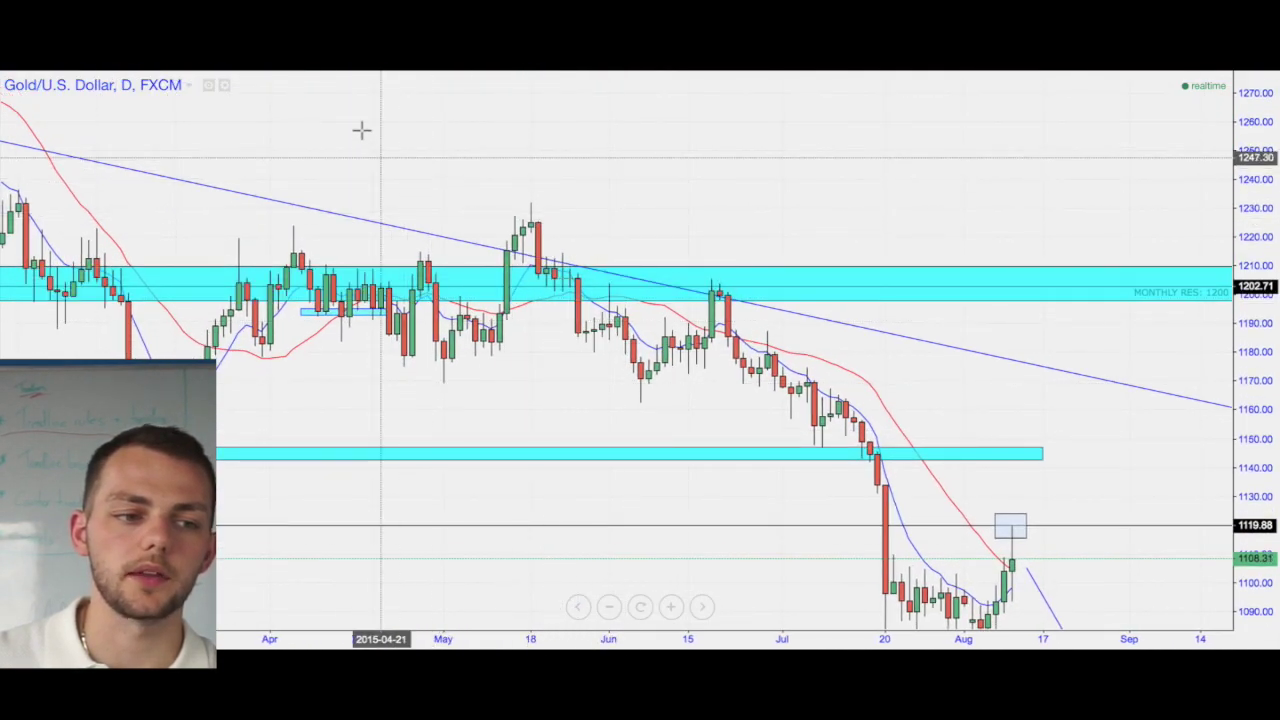
{"action": "left_click_drag", "start_coordinate": [363, 129], "coordinate": [937, 280]}
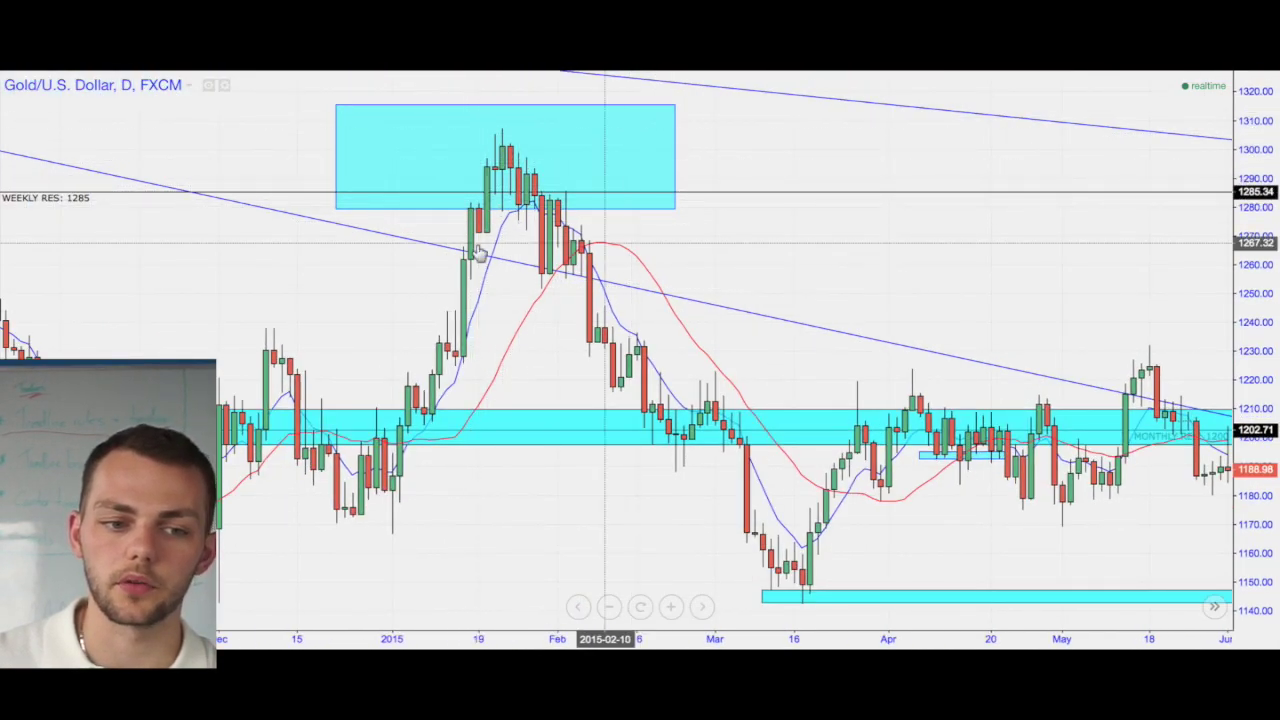
{"action": "left_click_drag", "start_coordinate": [1008, 309], "coordinate": [500, 78]}
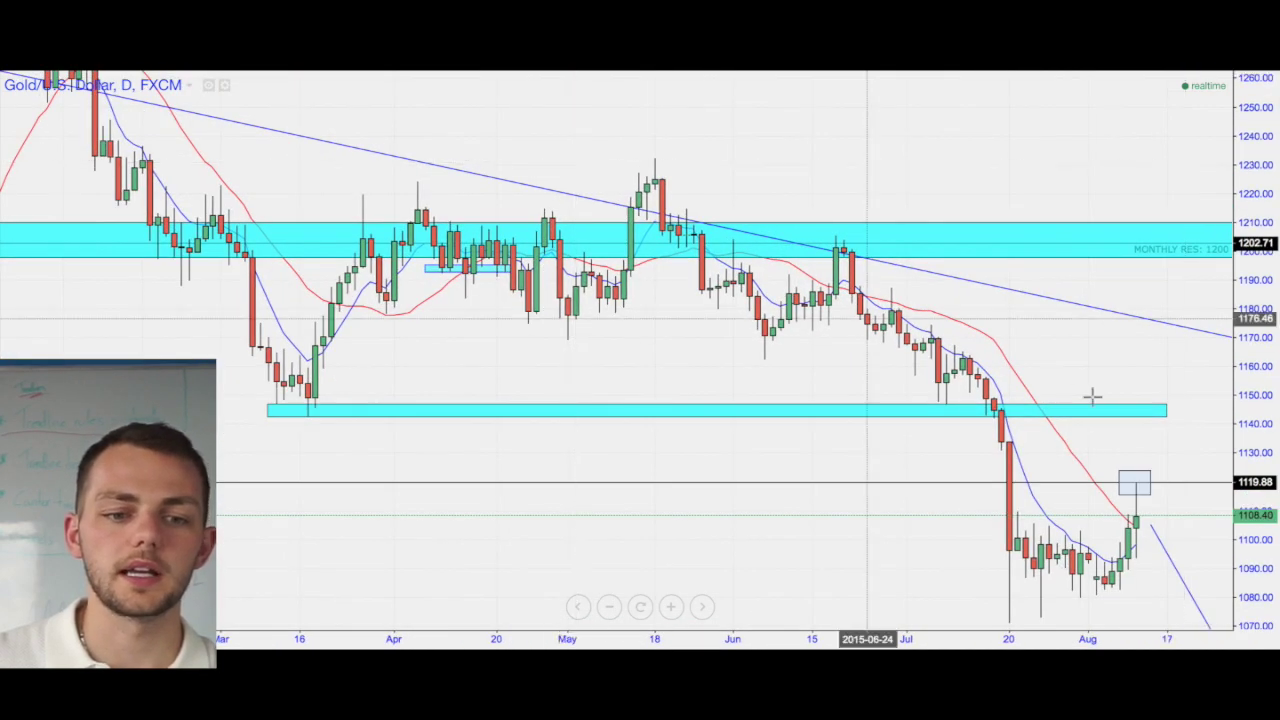
{"action": "left_click_drag", "start_coordinate": [1203, 410], "coordinate": [772, 196]}
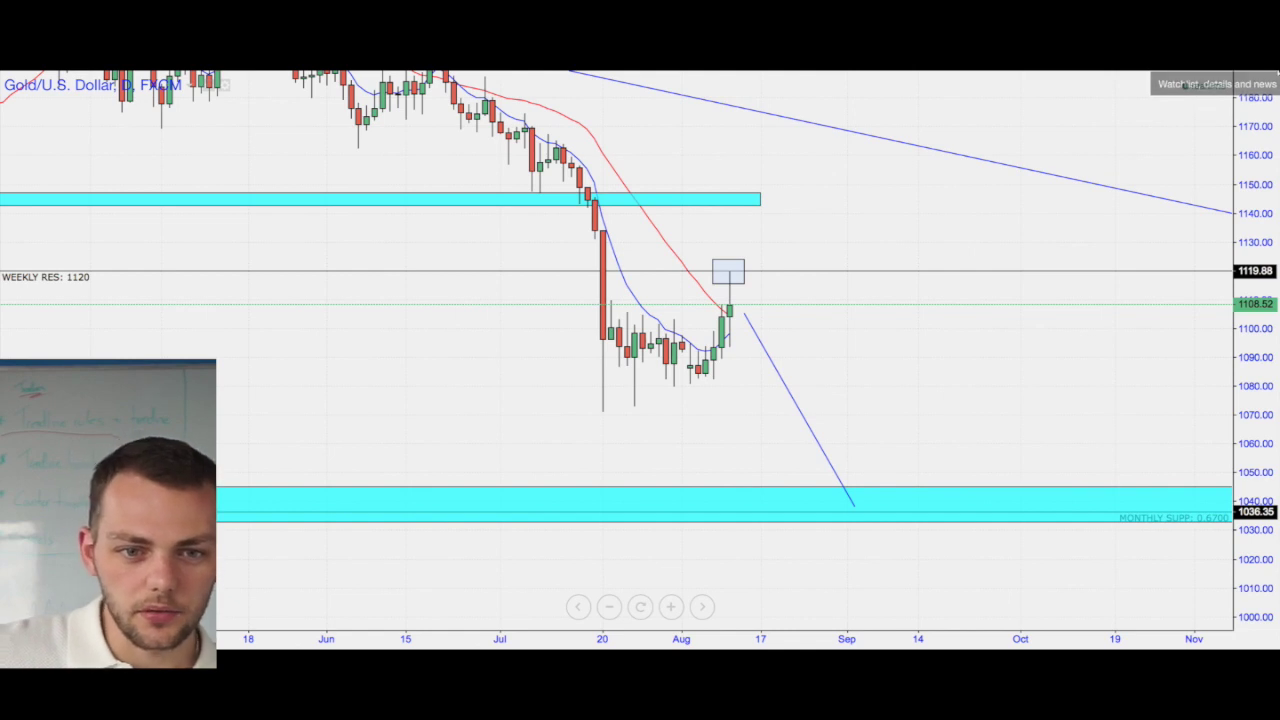
Step: Show the watchlist, open the USD/CAD daily chart and widen it to include the earlier price swings
{"action": "left_click", "coordinate": [1200, 62]}
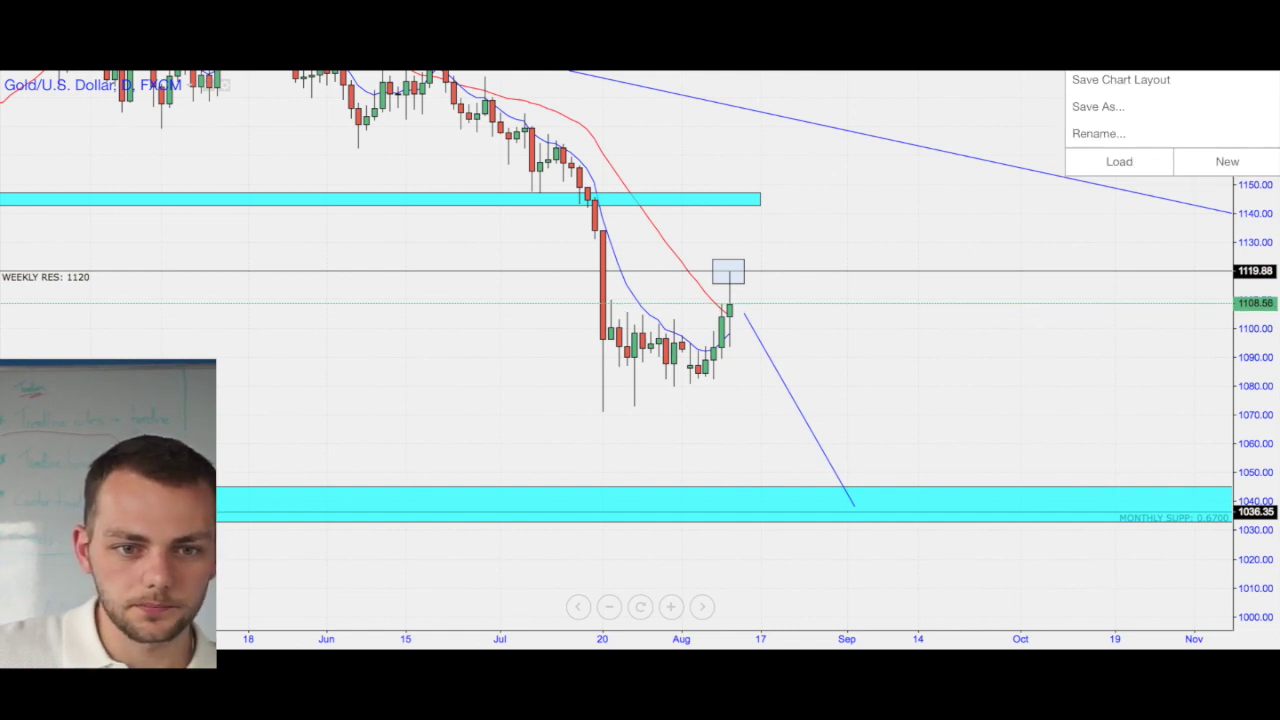
{"action": "left_click", "coordinate": [1272, 52]}
{"action": "left_click", "coordinate": [1270, 60]}
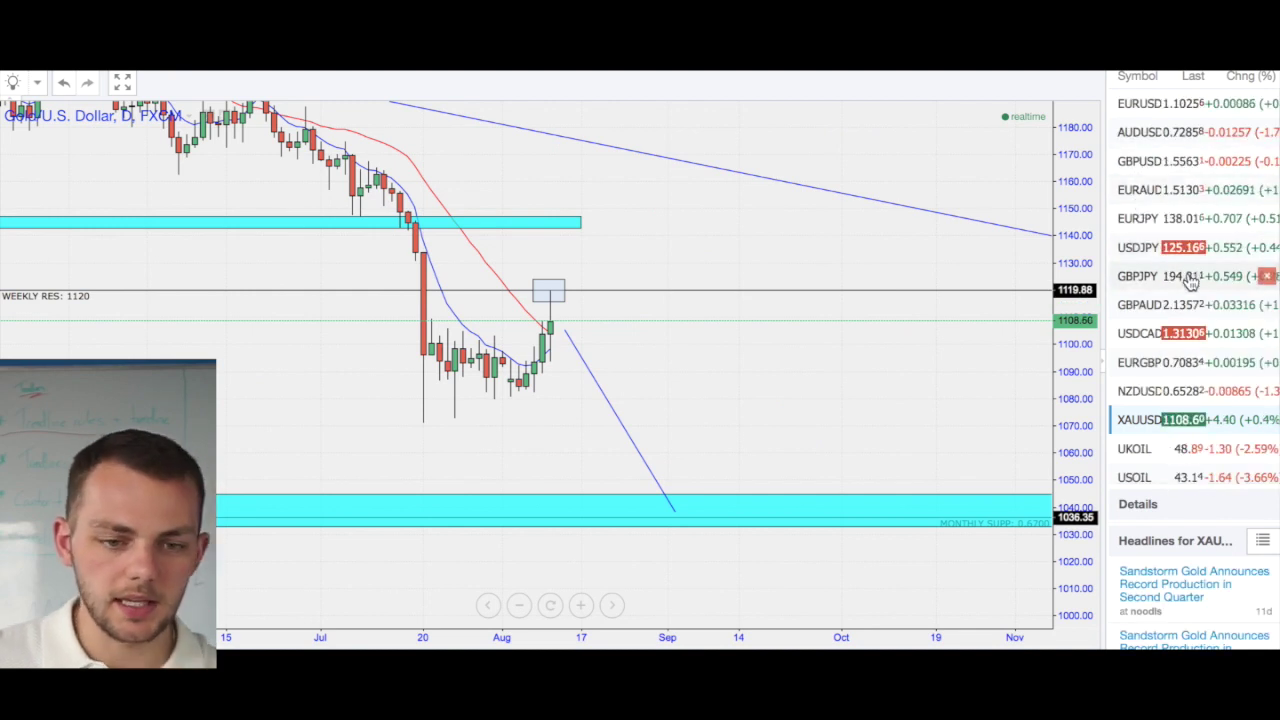
{"action": "left_click", "coordinate": [1150, 333]}
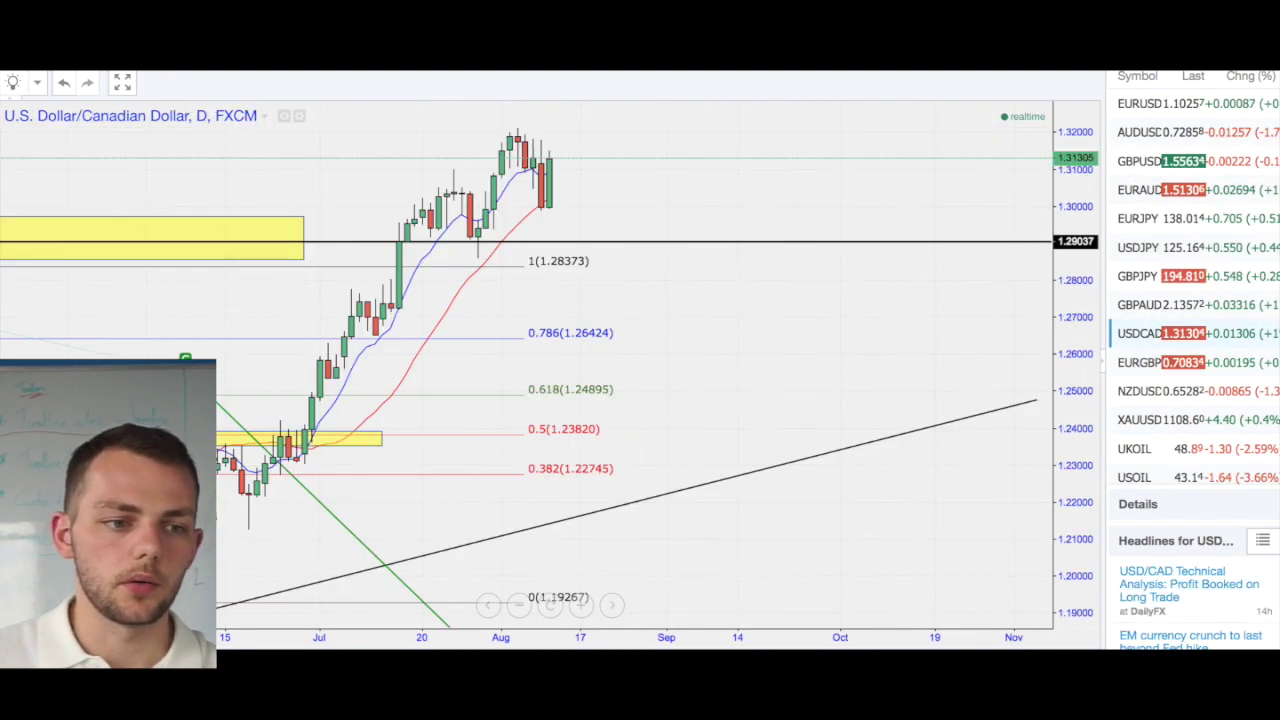
{"action": "scroll", "coordinate": [944, 350], "scroll_direction": "up", "scroll_amount": 3}
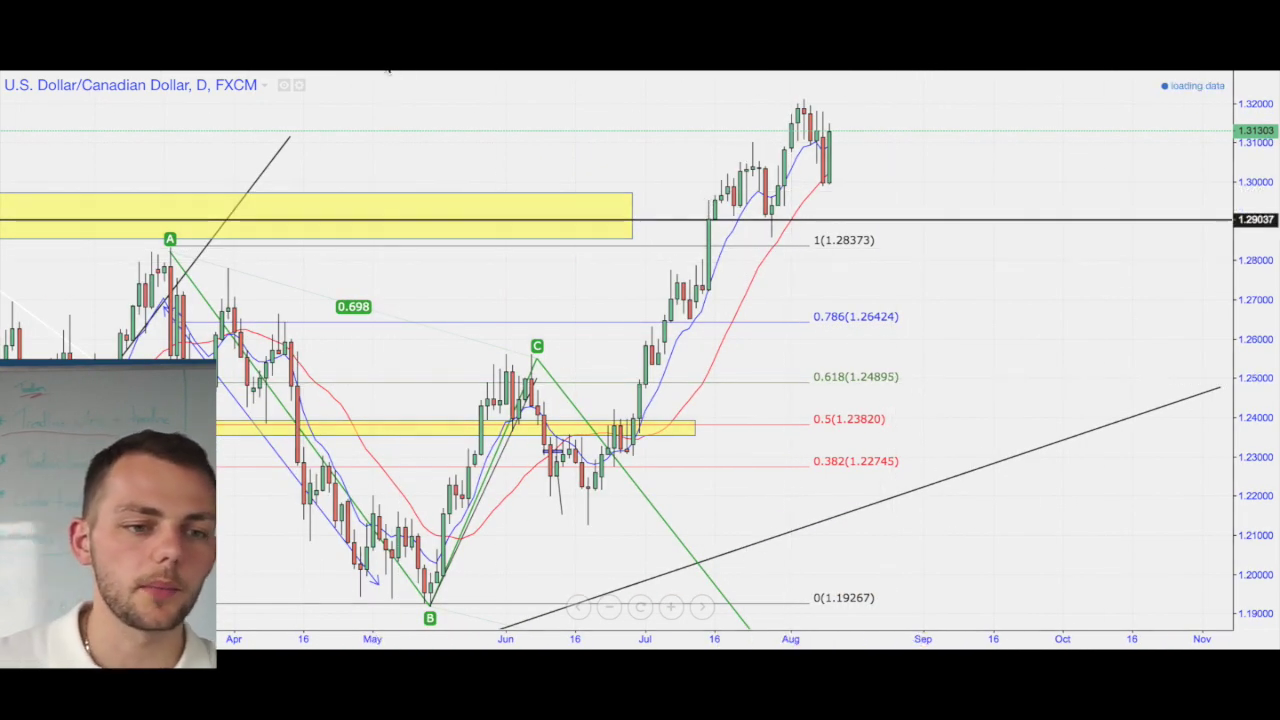
Step: Examine USD/CAD on the weekly timeframe, return to daily and review the rally from the May low
{"action": "left_click", "coordinate": [386, 64]}
{"action": "scroll", "coordinate": [1087, 307], "scroll_direction": "up", "scroll_amount": 5}
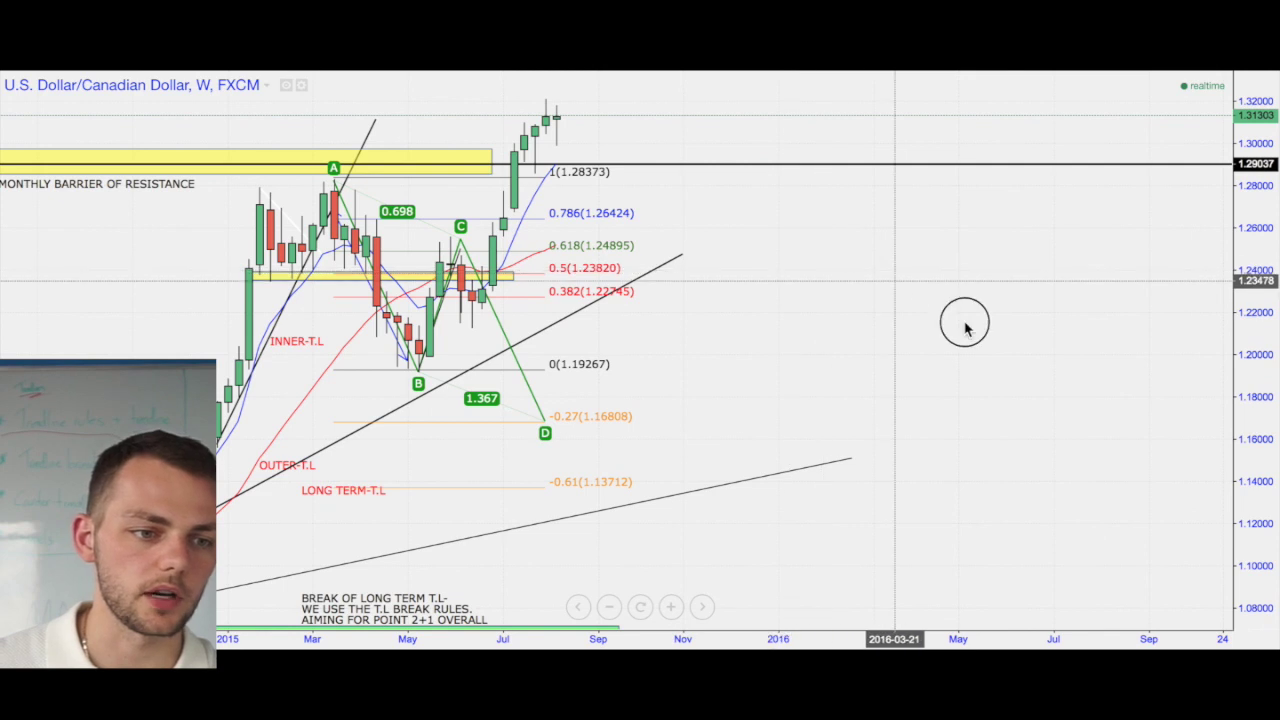
{"action": "left_click_drag", "start_coordinate": [966, 323], "coordinate": [1126, 323]}
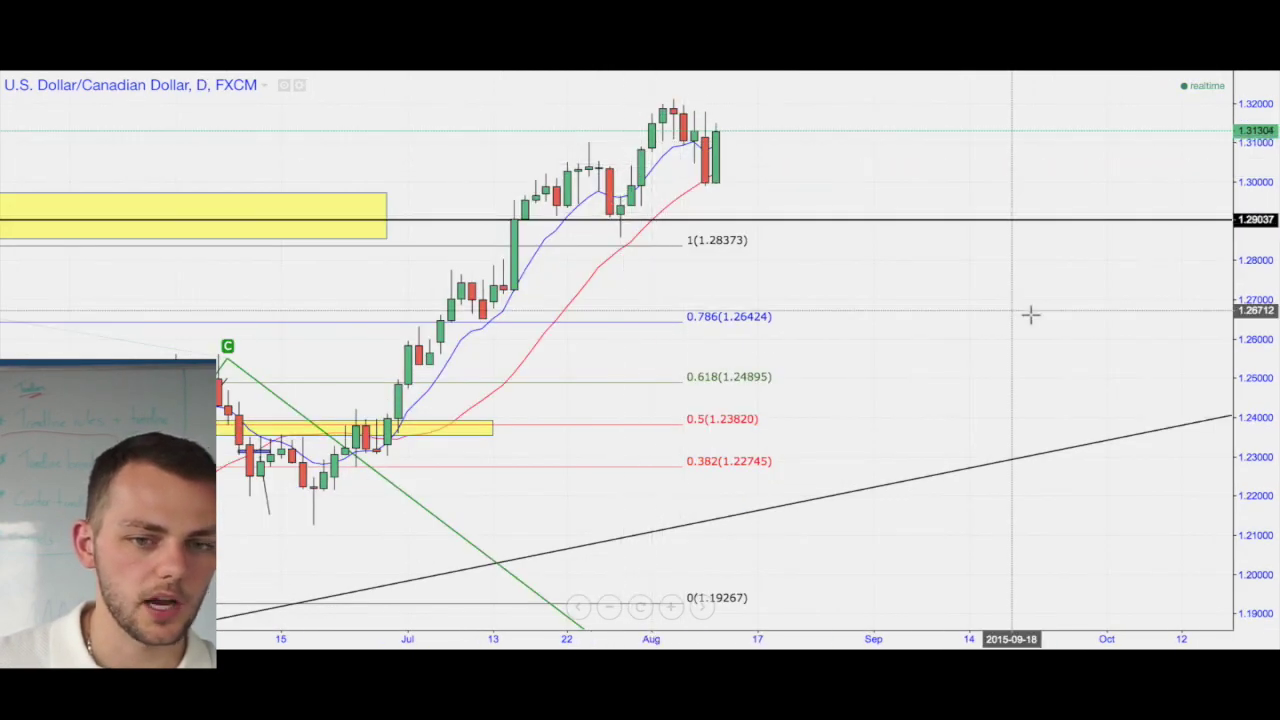
{"action": "left_click_drag", "start_coordinate": [1088, 325], "coordinate": [1208, 333]}
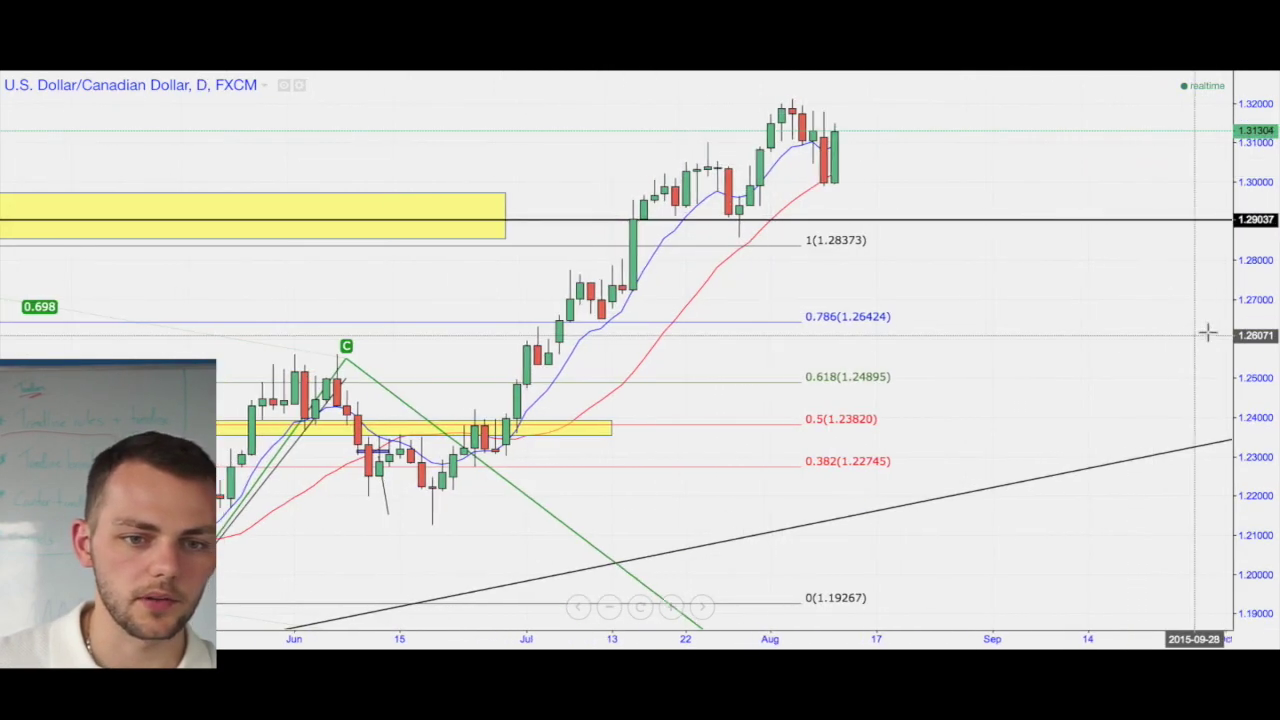
{"action": "scroll", "coordinate": [1126, 300], "scroll_direction": "left", "scroll_amount": 5}
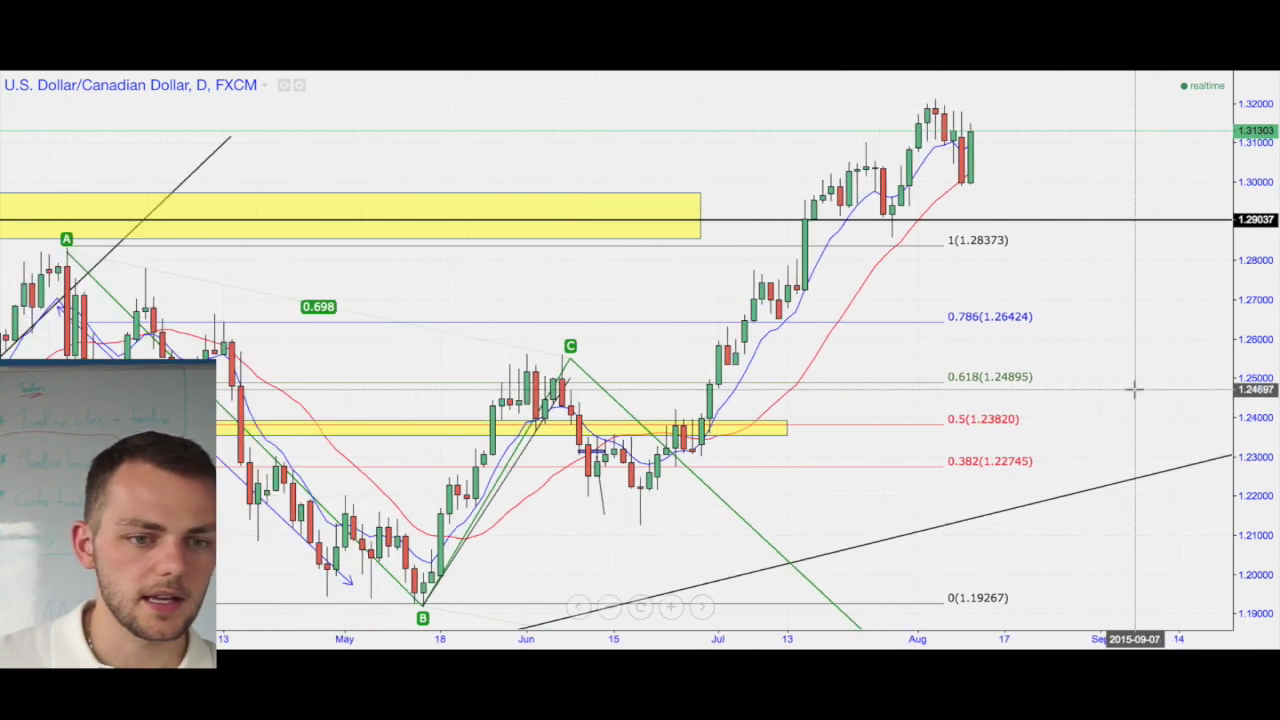
{"action": "left_click_drag", "start_coordinate": [1138, 426], "coordinate": [1112, 427]}
Step: Draw a long, thin rectangle above USD/CAD price from about 1.338 to 1.341, spanning mid-May to late September
{"action": "left_click_drag", "start_coordinate": [1245, 350], "coordinate": [1245, 455]}
{"action": "left_click_drag", "start_coordinate": [1129, 406], "coordinate": [1077, 487]}
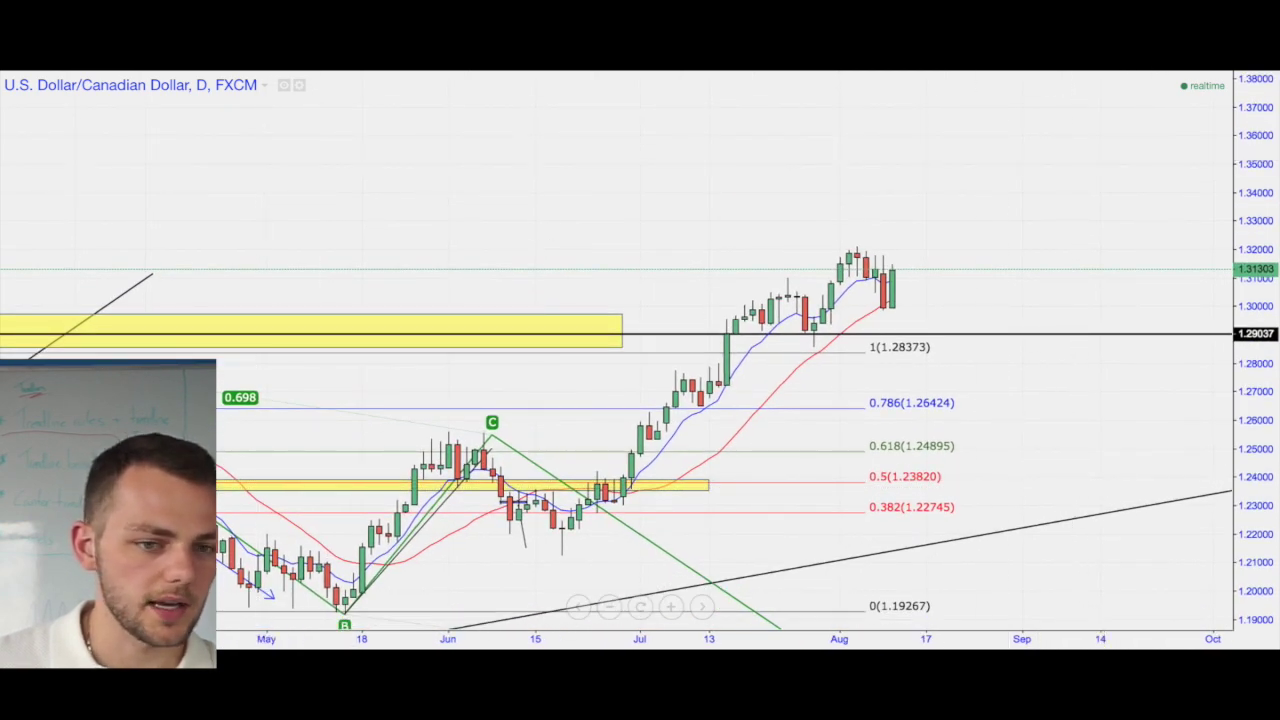
{"action": "left_click_drag", "start_coordinate": [361, 189], "coordinate": [1178, 198]}
{"action": "left_click_drag", "start_coordinate": [1262, 307], "coordinate": [1165, 224]}
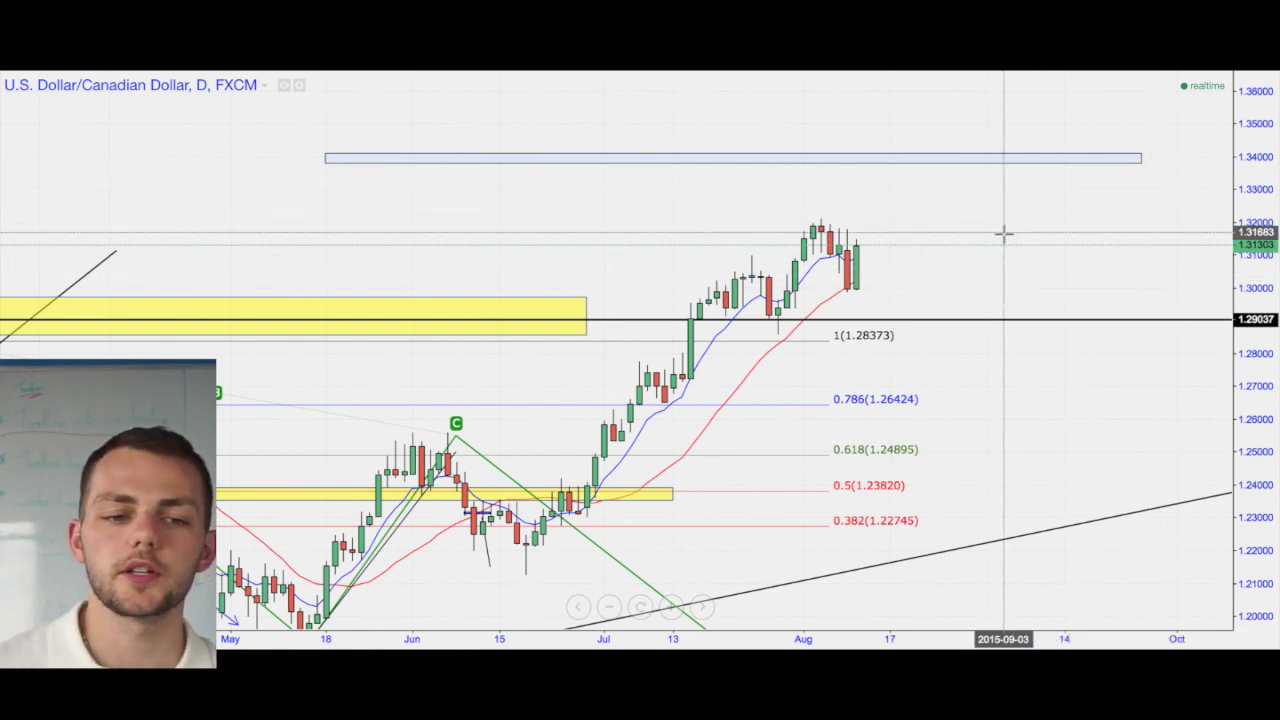
Step: Draw a small rectangle beneath the late-July USD/CAD low, from 1.28835 down to 1.28315
{"action": "left_click", "coordinate": [900, 160]}
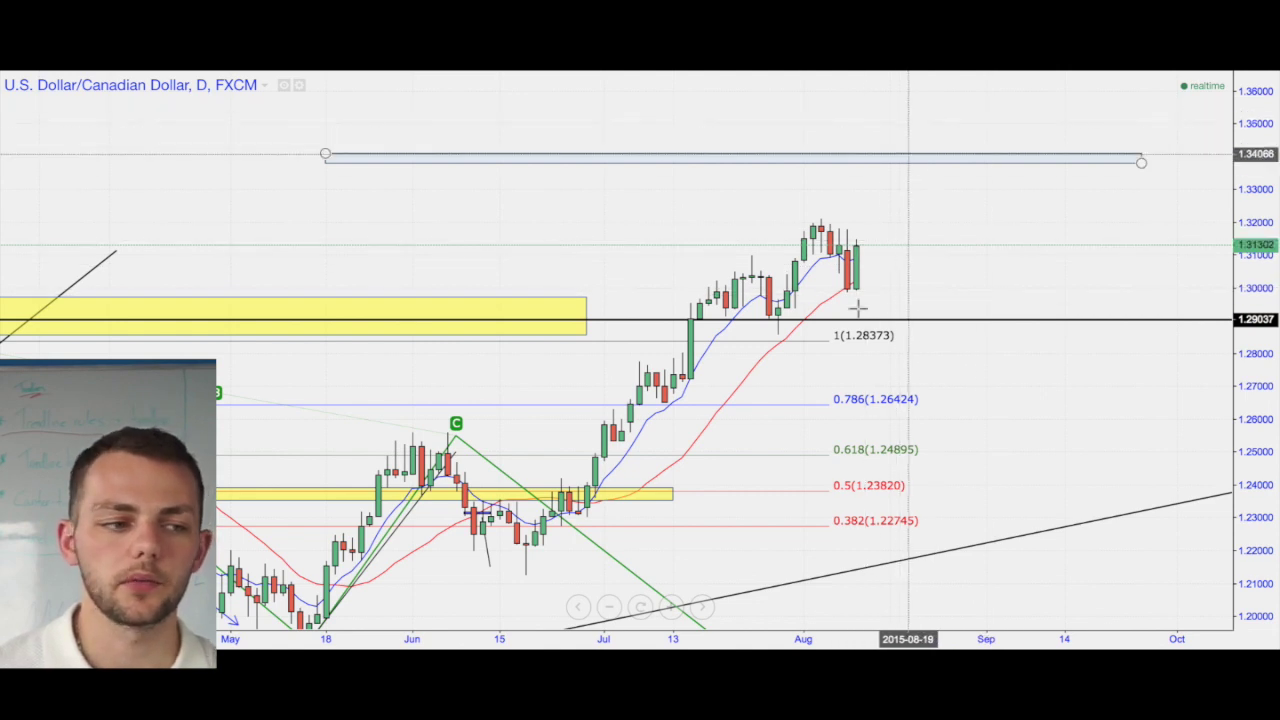
{"action": "left_click", "coordinate": [768, 326]}
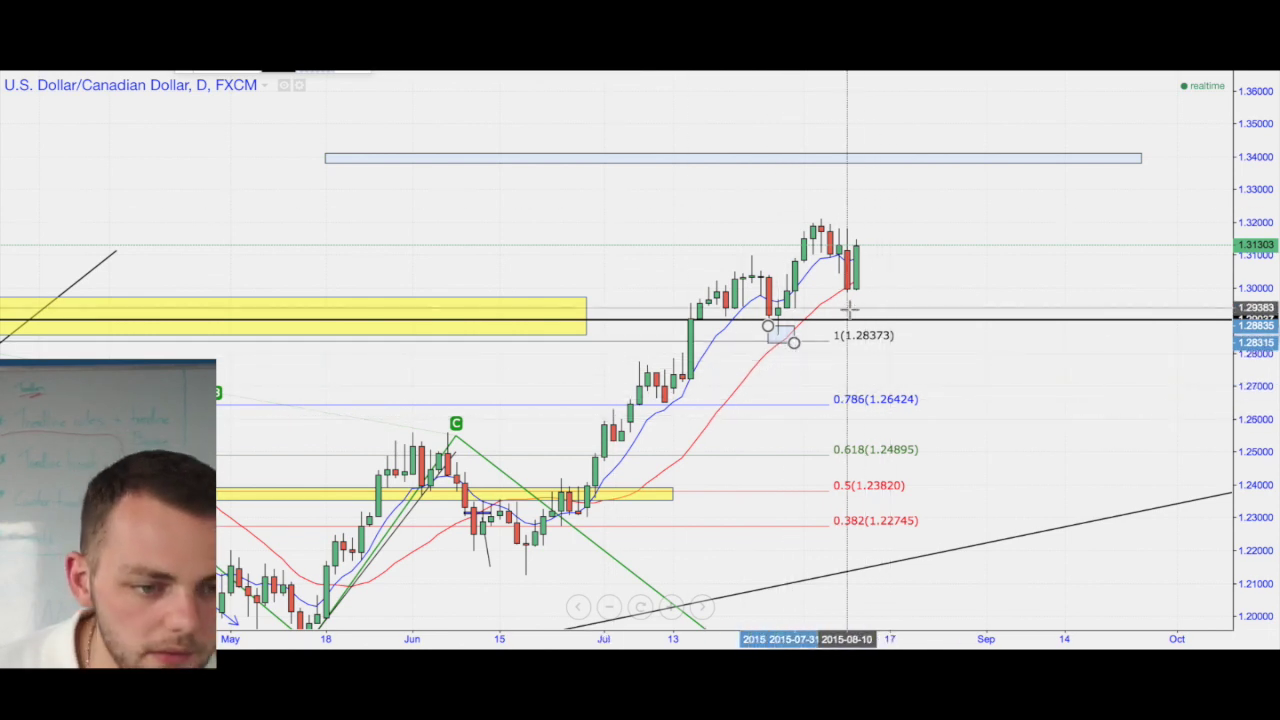
Step: Draw a small rectangle around the latest USD/CAD daily low, from about 1.302 down to about 1.296, ending around 13 August
{"action": "left_click", "coordinate": [830, 281]}
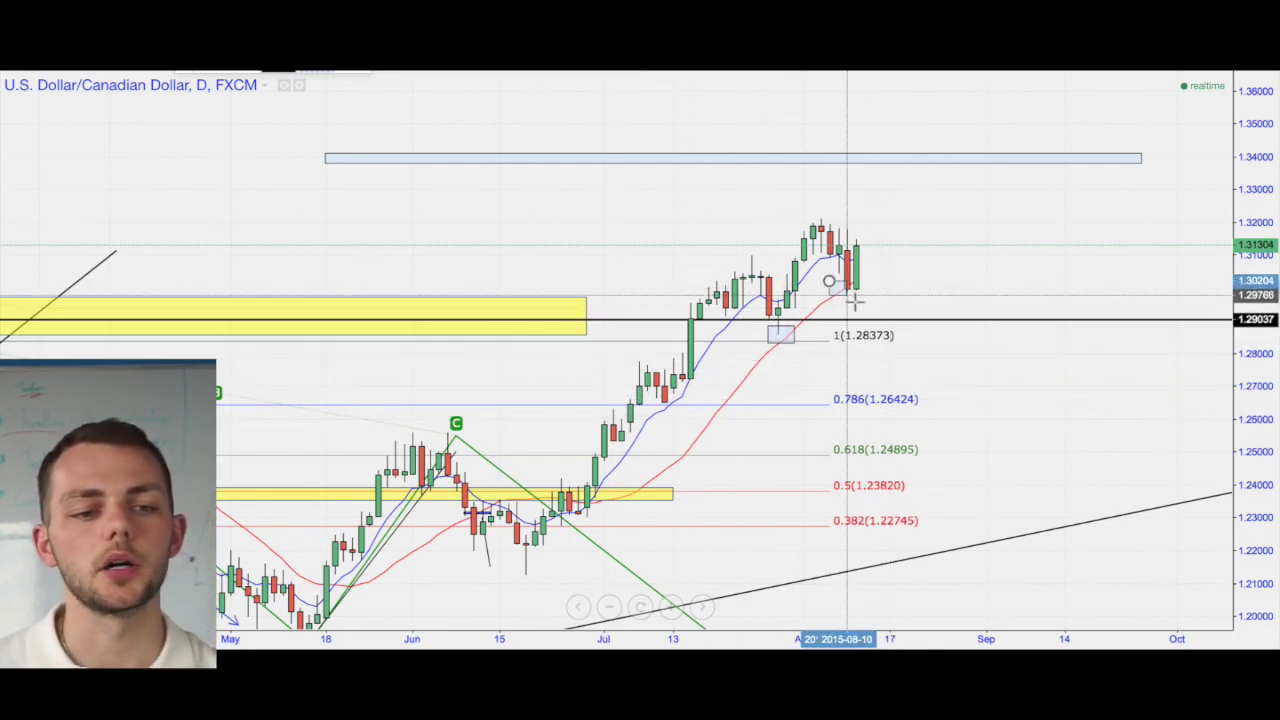
{"action": "left_click", "coordinate": [872, 300]}
{"action": "left_click", "coordinate": [900, 295]}
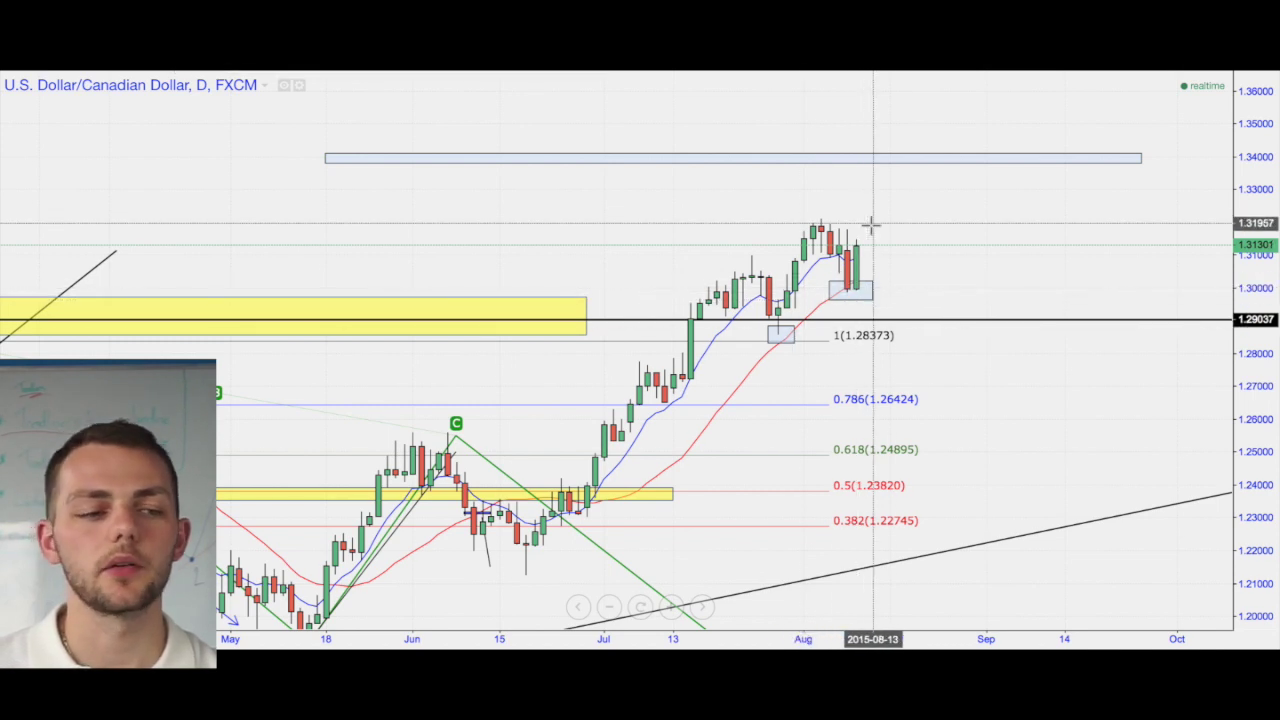
Step: Draw a rising projection line from beside the latest USD/CAD candle at 1.31026 up to 1.33929 in the upper rectangle, ending 2015-08-19
{"action": "left_click", "coordinate": [864, 254]}
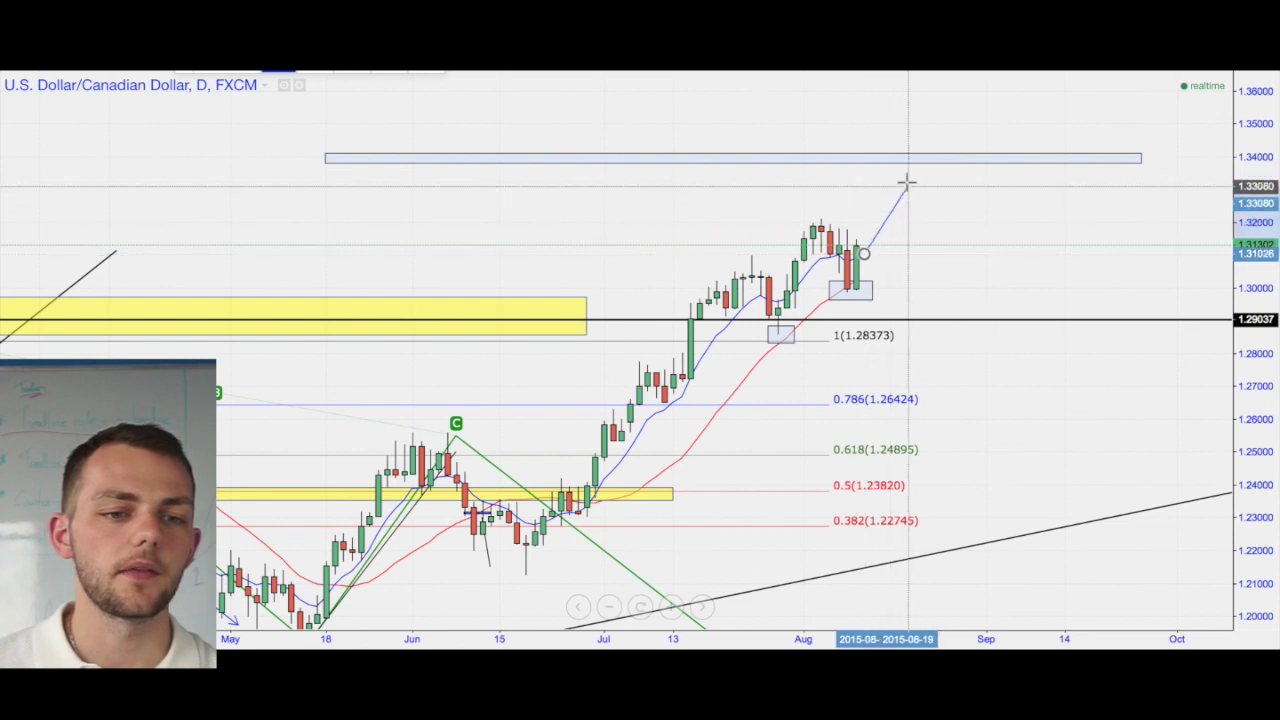
{"action": "left_click", "coordinate": [907, 159]}
Step: Open the GBP/AUD daily chart from the watchlist, show it full screen and review the rally since January around the 2.12475 zone
{"action": "key", "text": "Escape"}
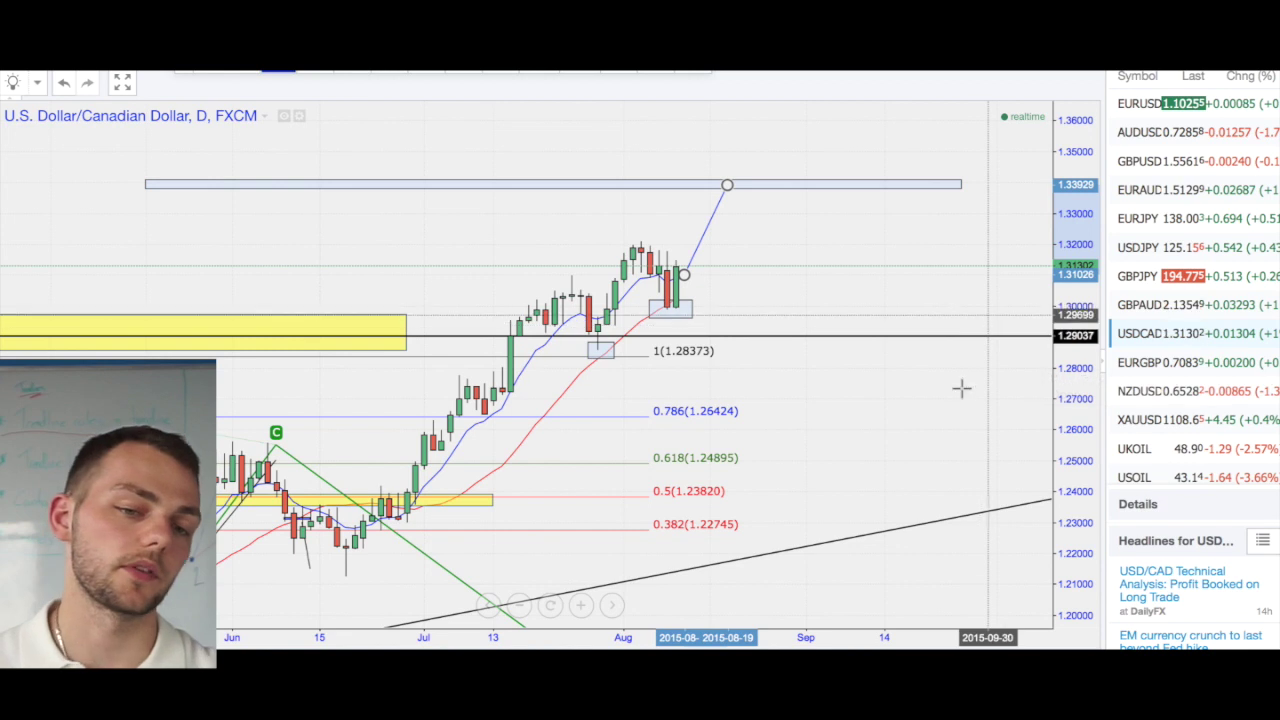
{"action": "left_click", "coordinate": [1155, 312]}
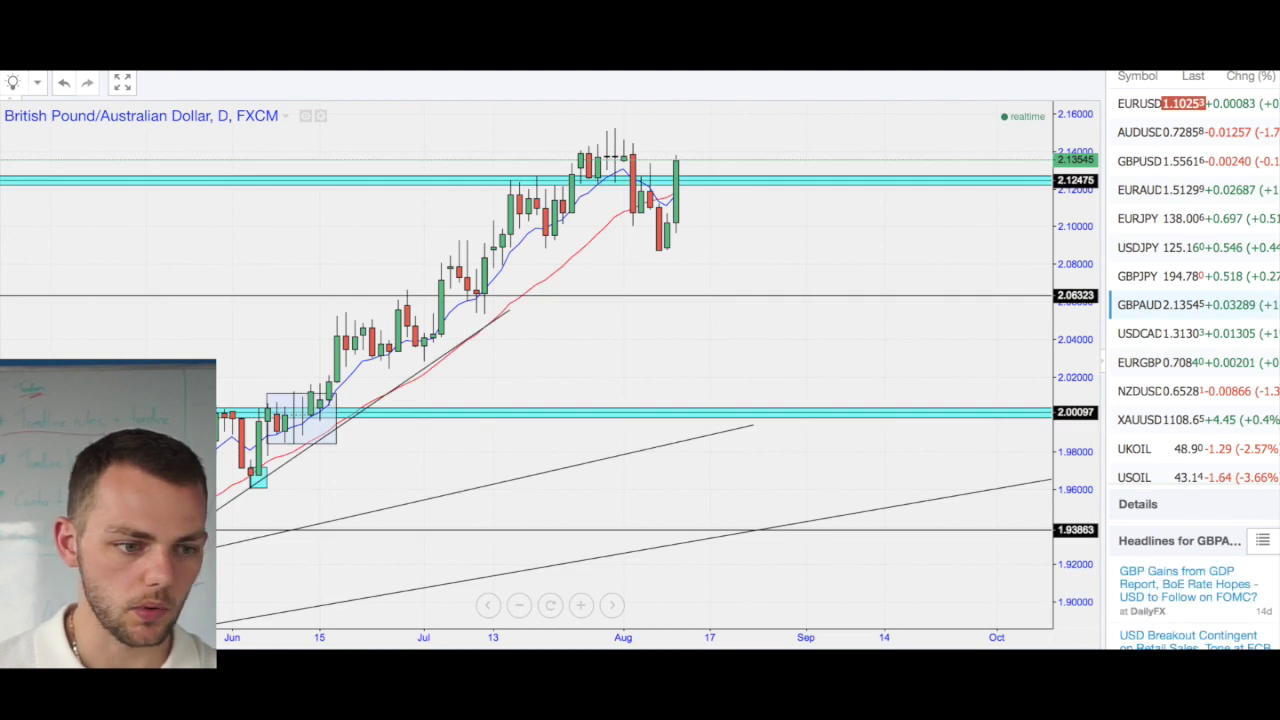
{"action": "left_click", "coordinate": [122, 83]}
{"action": "scroll", "coordinate": [854, 337], "scroll_direction": "down", "scroll_amount": 5}
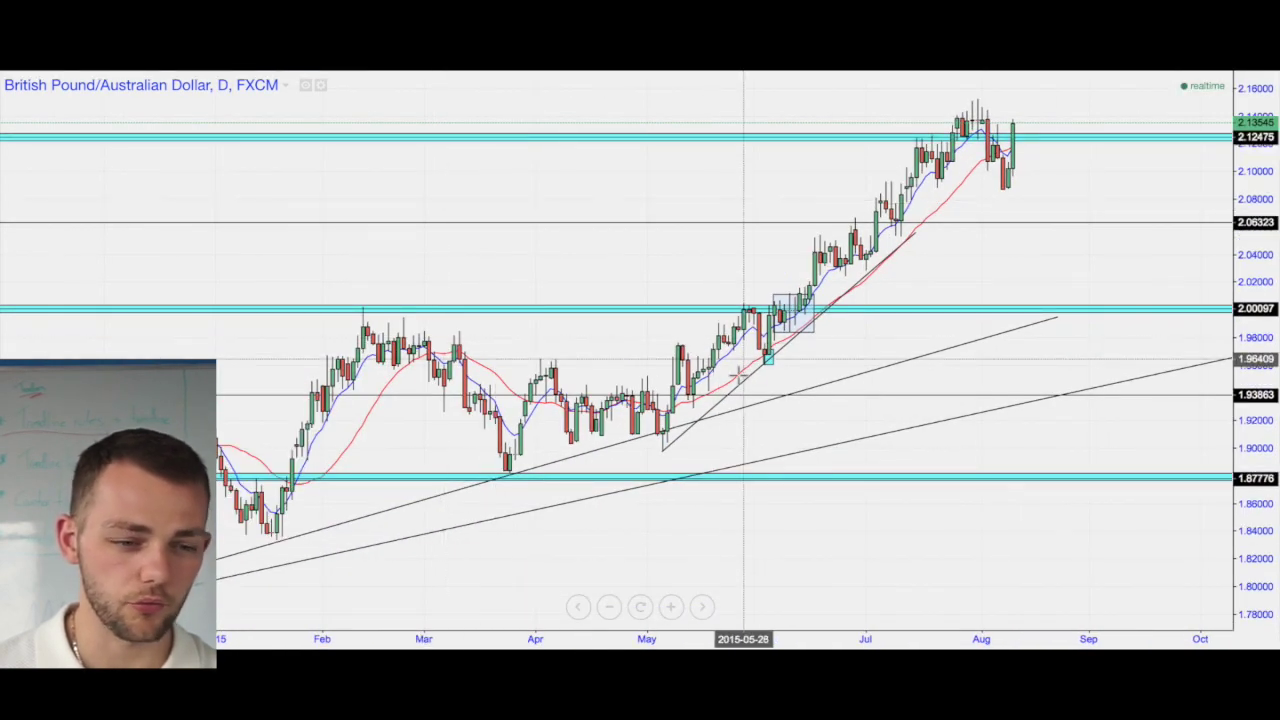
{"action": "scroll", "coordinate": [743, 372], "scroll_direction": "up", "scroll_amount": 3}
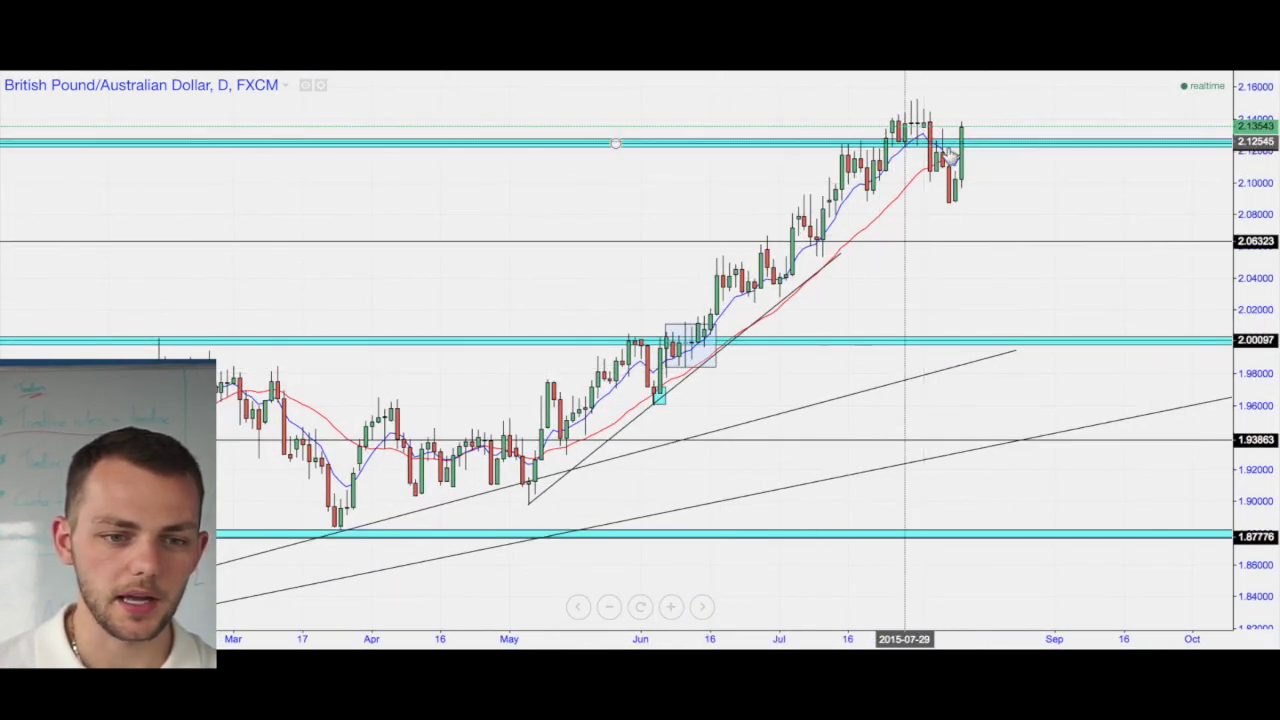
{"action": "left_click_drag", "start_coordinate": [1026, 198], "coordinate": [902, 190]}
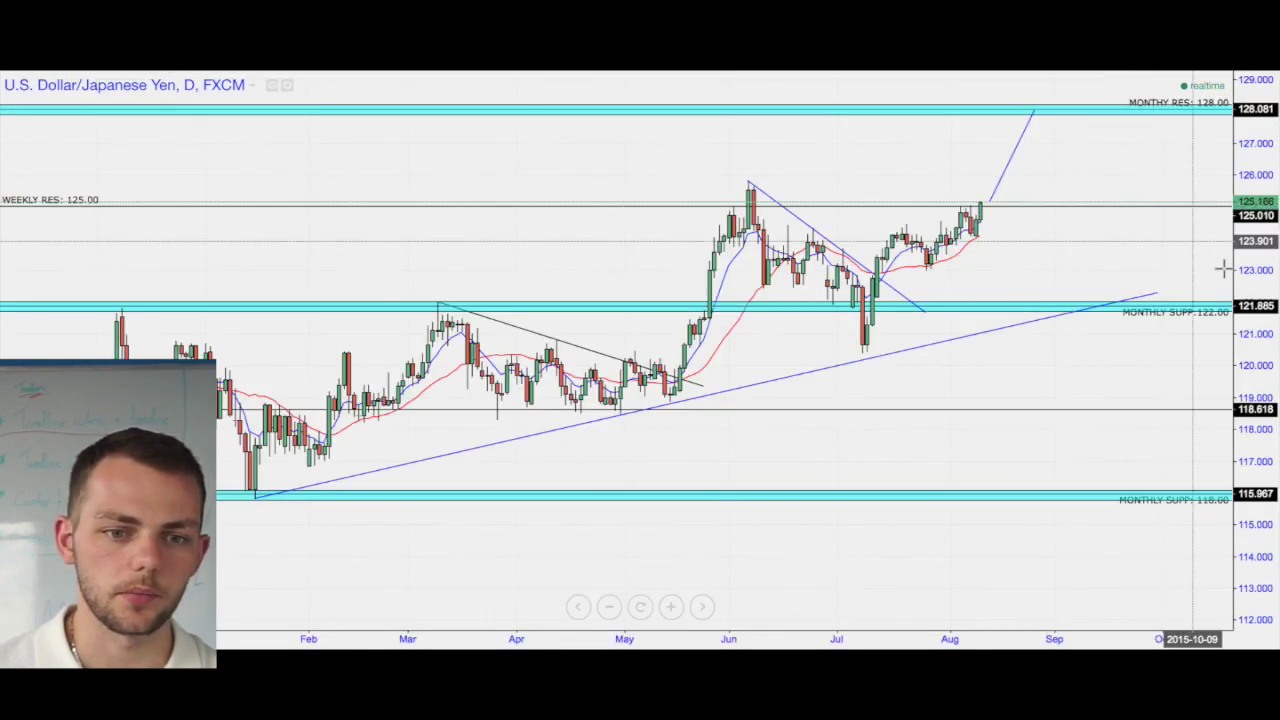
Step: Review the USD/JPY daily chart, then the EUR/USD daily chart with its Fibonacci levels and the 1.1500 and 1.1700 targets
{"action": "left_click_drag", "start_coordinate": [1243, 262], "coordinate": [1240, 213]}
{"action": "mouse_move", "coordinate": [1125, 240]}
{"action": "left_mouse_down"}
{"action": "mouse_move", "coordinate": [1144, 292]}
{"action": "mouse_move", "coordinate": [1135, 301]}
{"action": "mouse_move", "coordinate": [1162, 302]}
{"action": "left_mouse_up"}
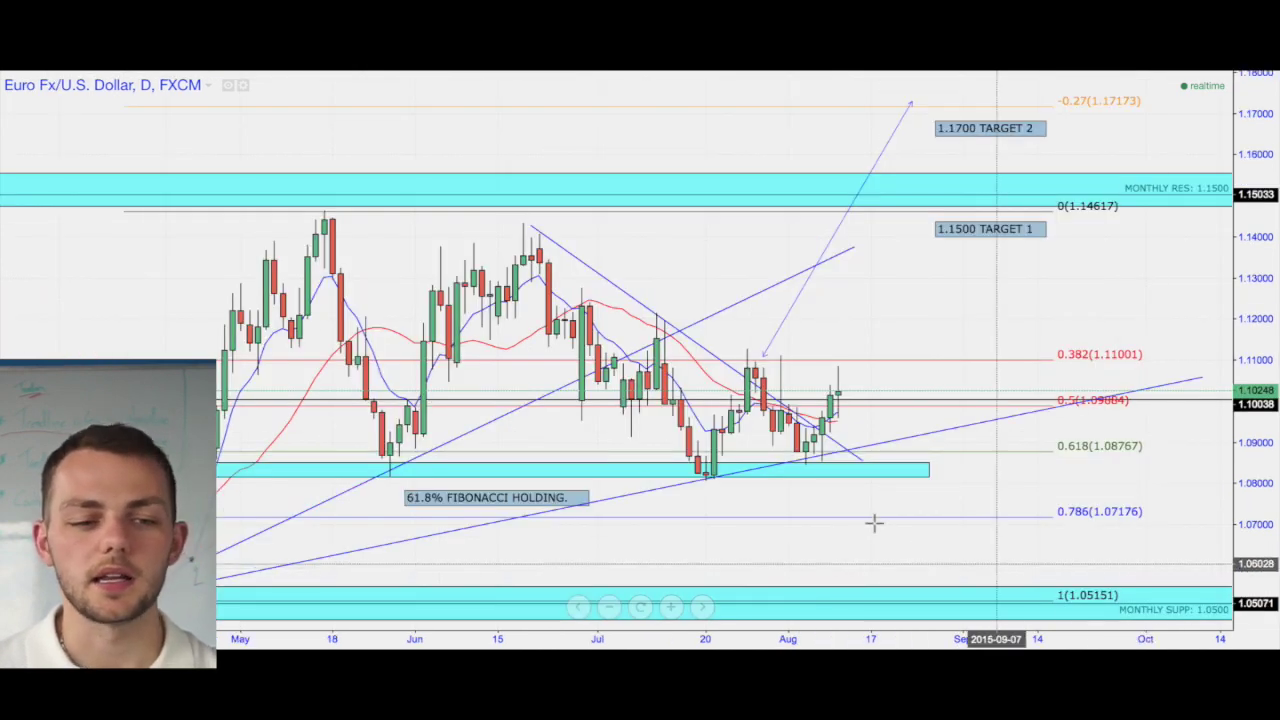
{"action": "scroll", "coordinate": [918, 468], "scroll_direction": "down", "scroll_amount": 2}
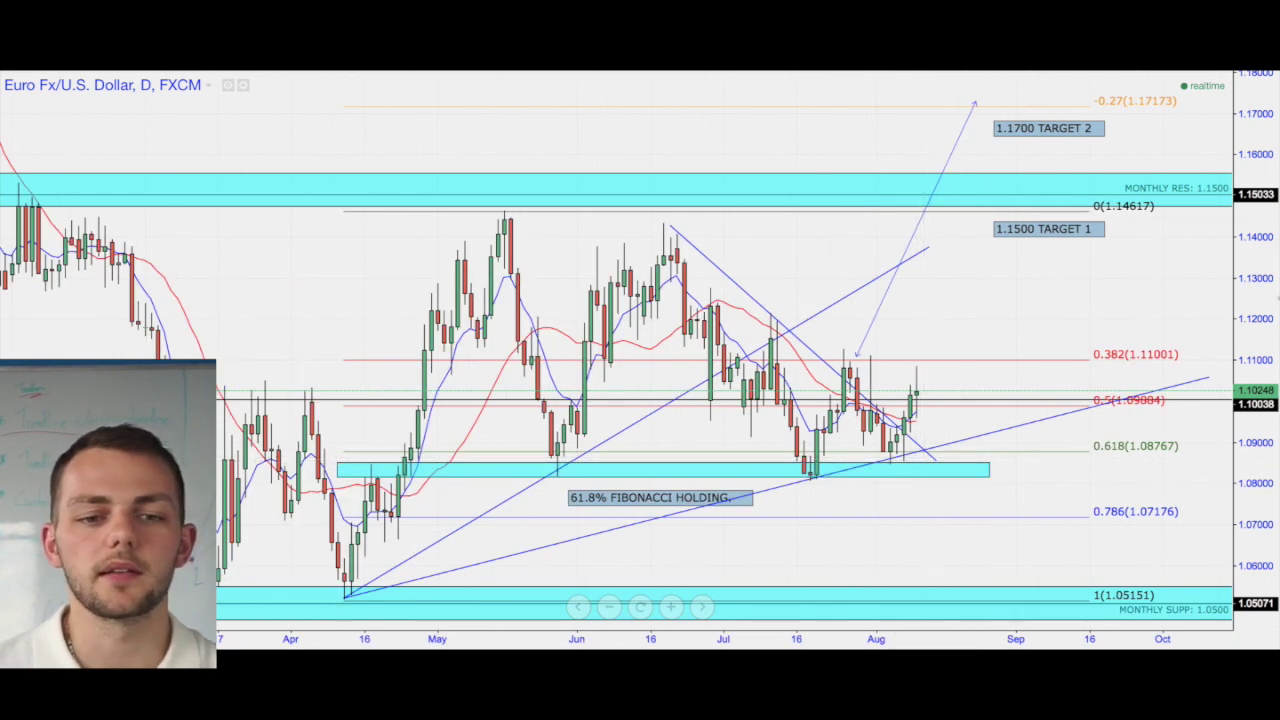
{"action": "left_click_drag", "start_coordinate": [1214, 306], "coordinate": [1163, 297]}
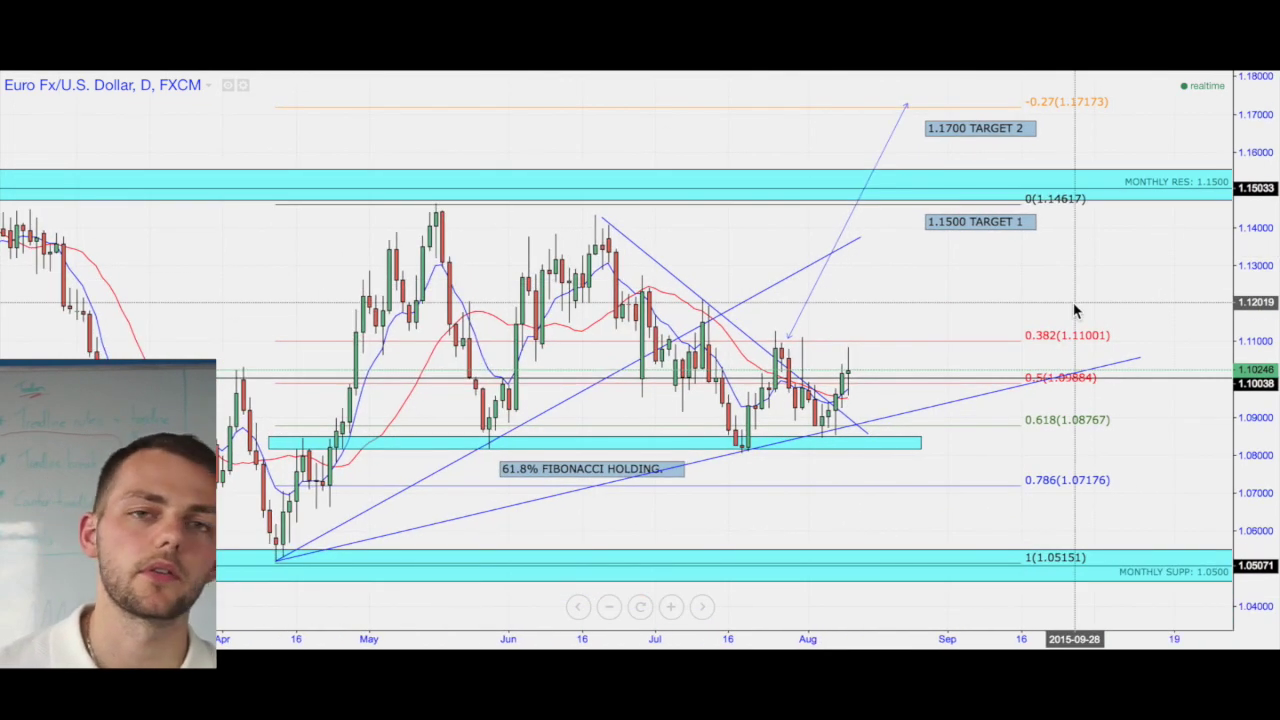